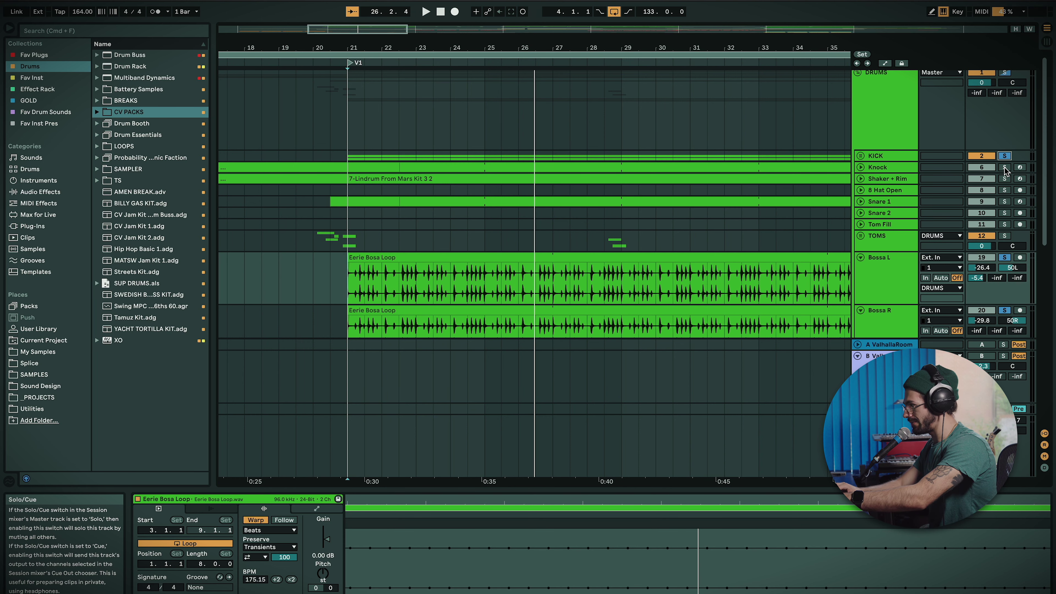
# Play the first verse and add the unfolded Shaker + Rim track to the soloed drum tracks.
pyautogui.press('space')
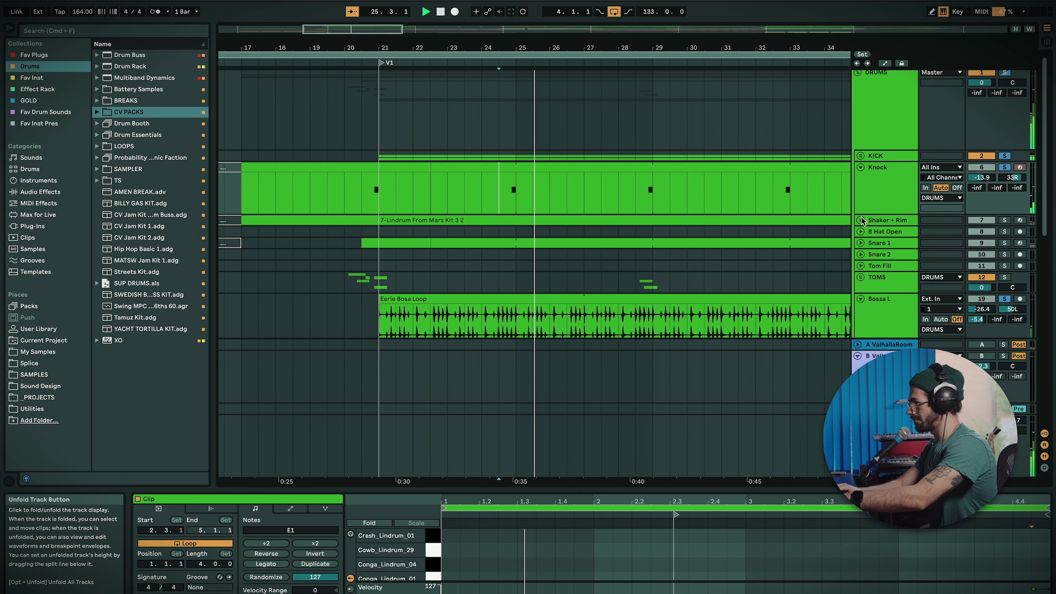
pyautogui.click(860, 220)
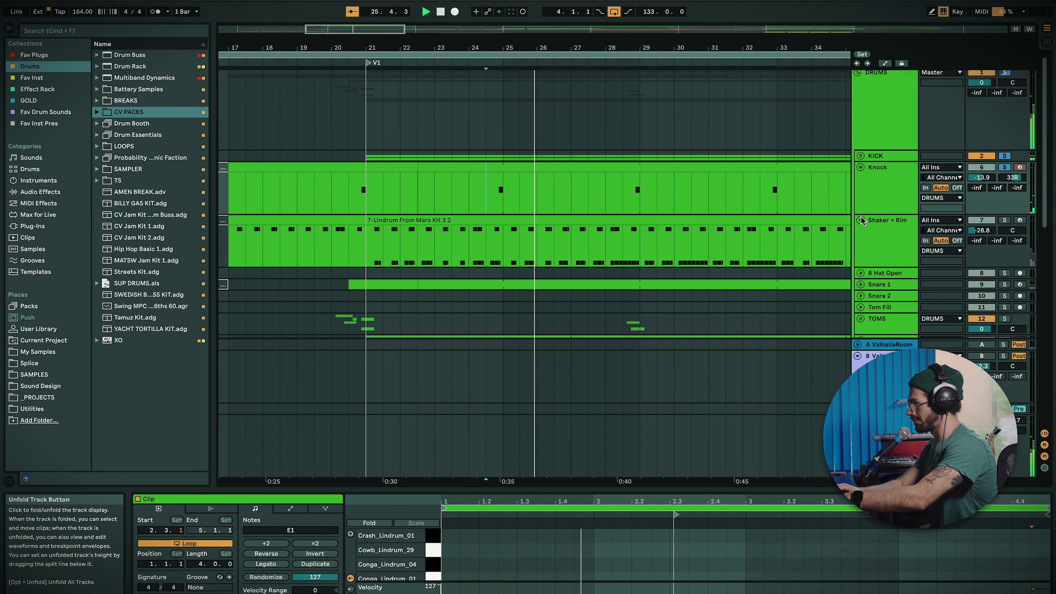
pyautogui.click(1004, 220)
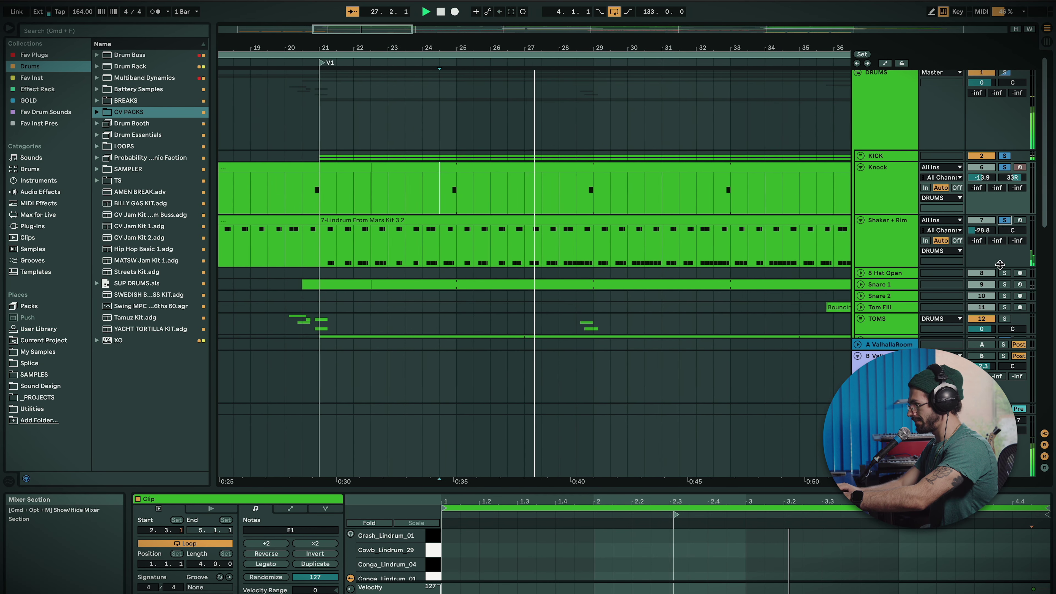
# Add Snare 1 to the soloed drum tracks and unfold it to show its notes.
pyautogui.scroll(-3, 998, 225)
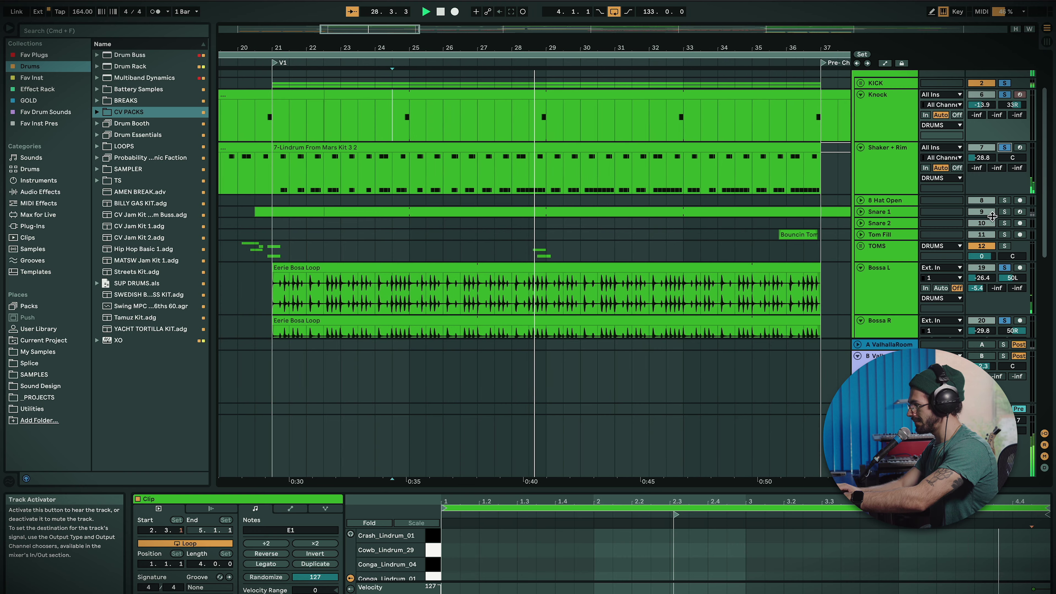
pyautogui.click(1004, 212)
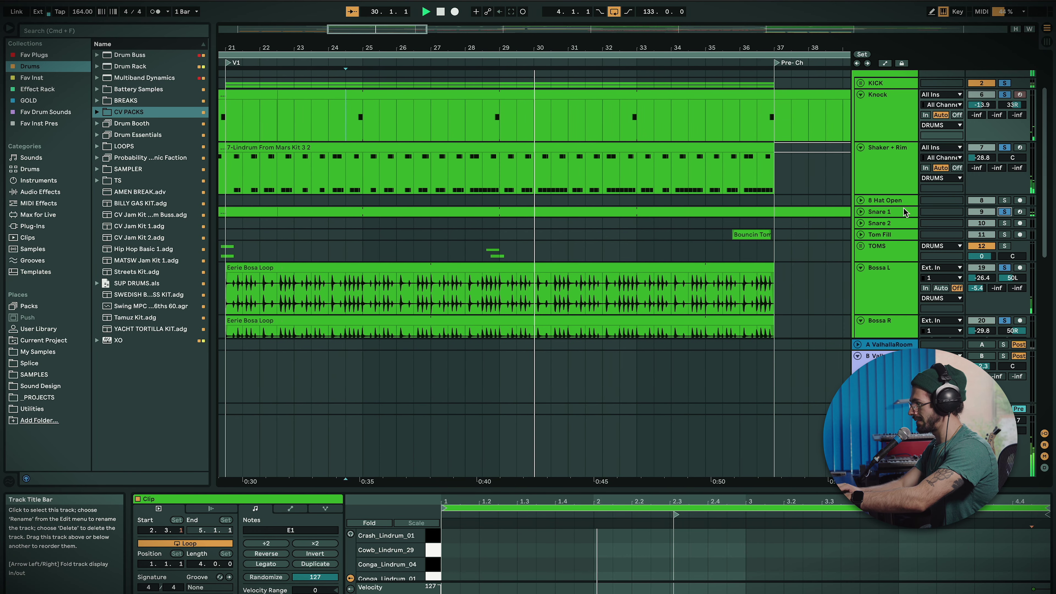
pyautogui.click(861, 212)
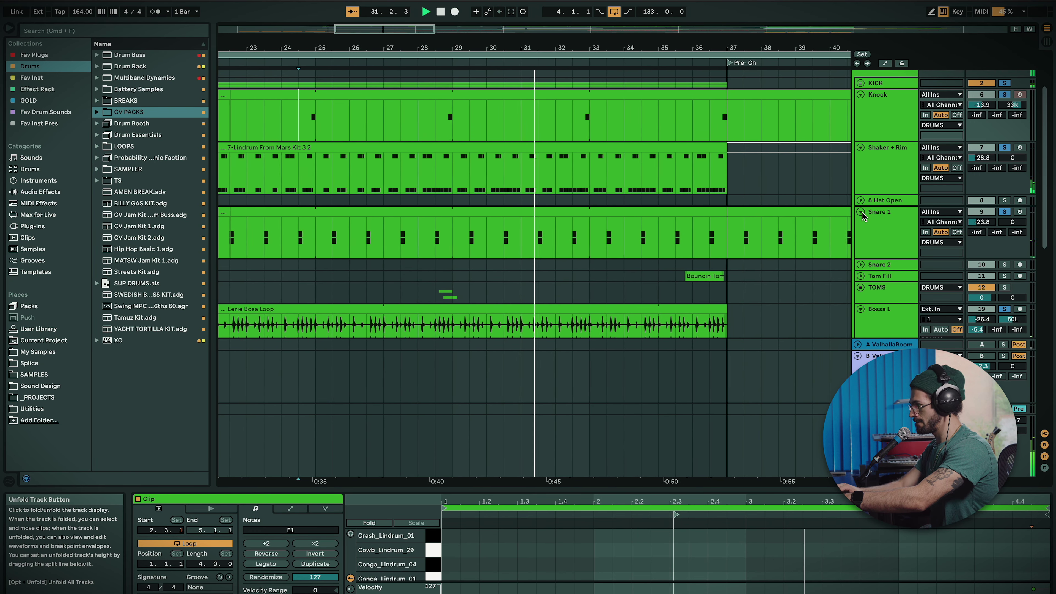
# Solo the Tom Fill track and open its Bouncin Tom Break clip ahead of the Pre-Ch section.
pyautogui.scroll(-1, 868, 221)
pyautogui.scroll(-1, 872, 229)
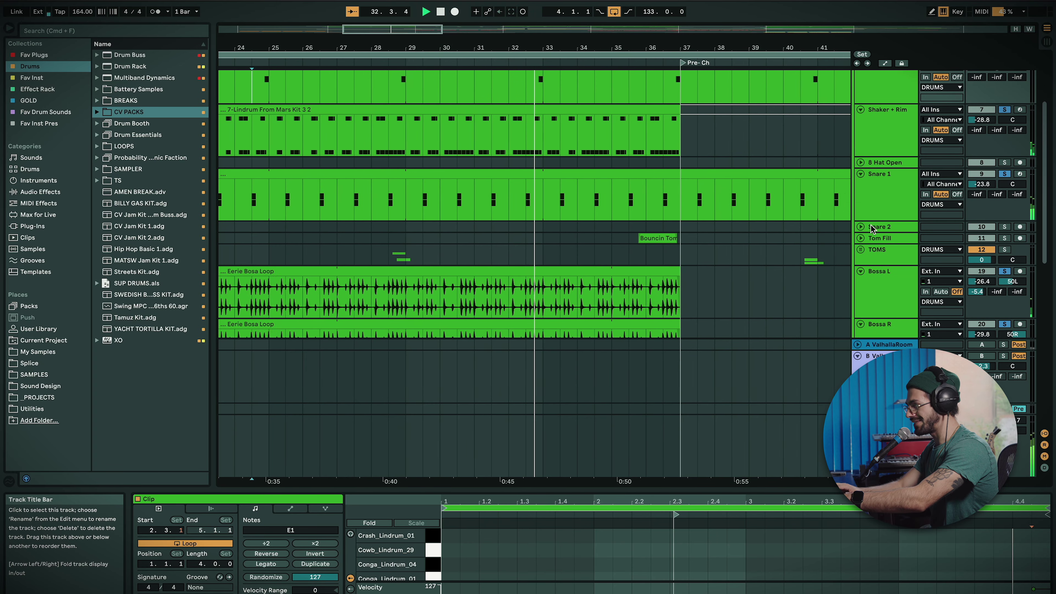
pyautogui.click(1005, 238)
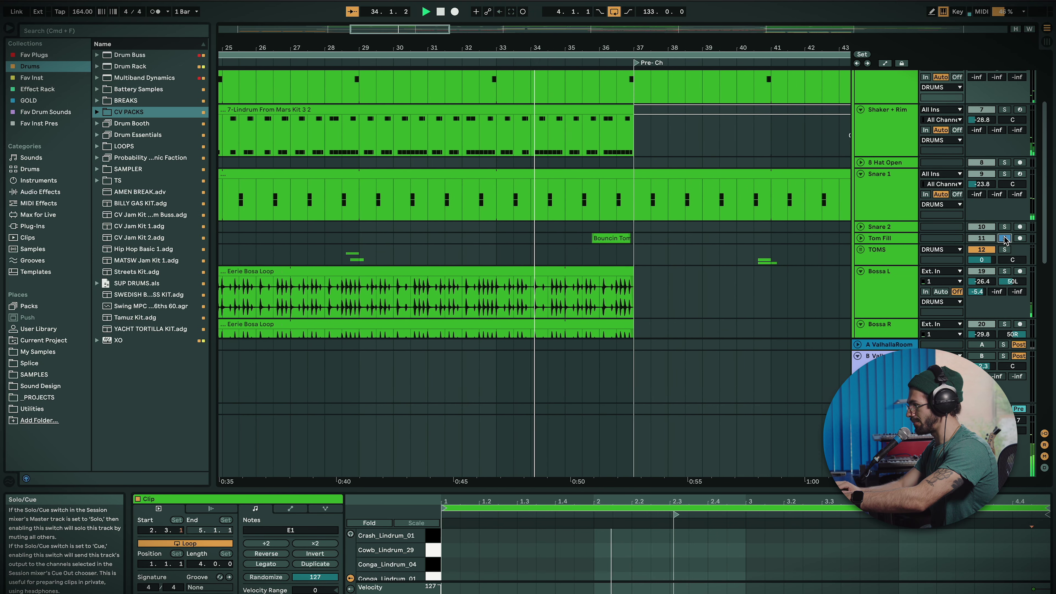
pyautogui.click(580, 238)
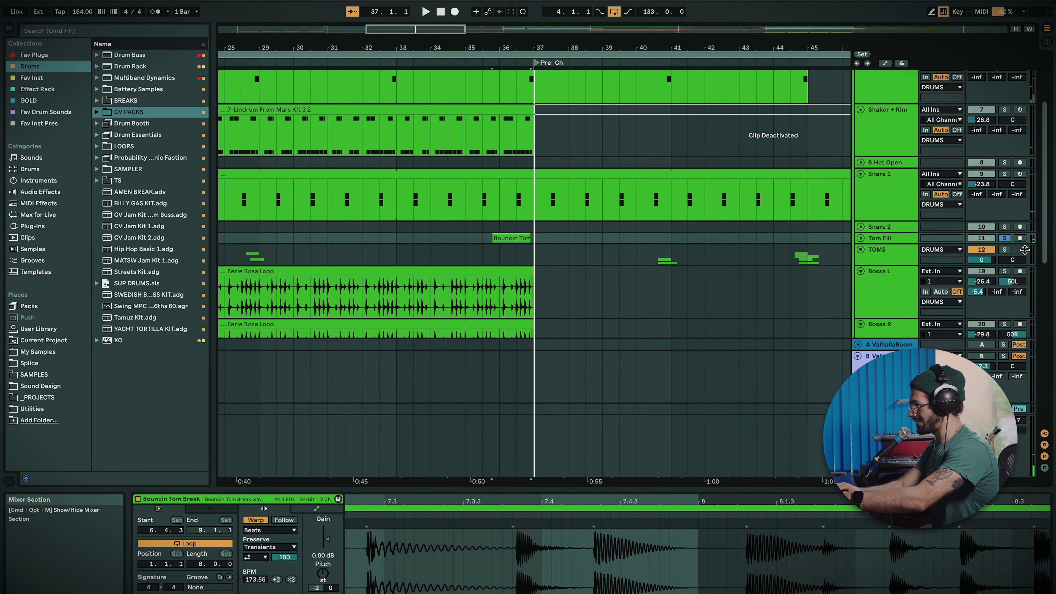
# Solo the TOMS group and play its fill leading into the CH1 section.
pyautogui.click(787, 249)
pyautogui.scroll(-1, 790, 251)
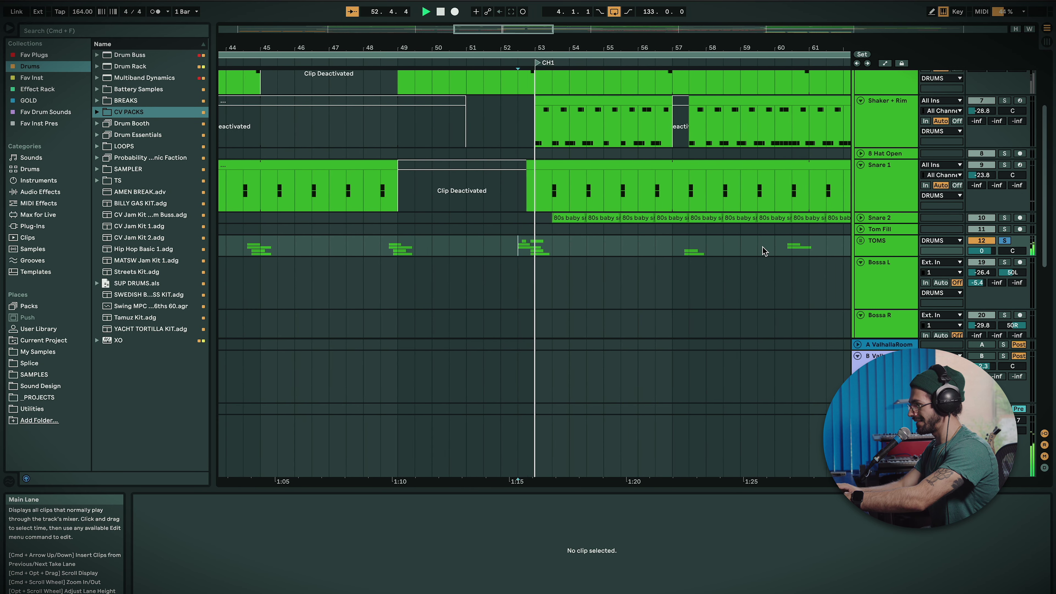
# Play CH1 with the DRUMS group soloed, and solo the Snare 1 track to hear it in the chorus.
pyautogui.scroll(4, 945, 199)
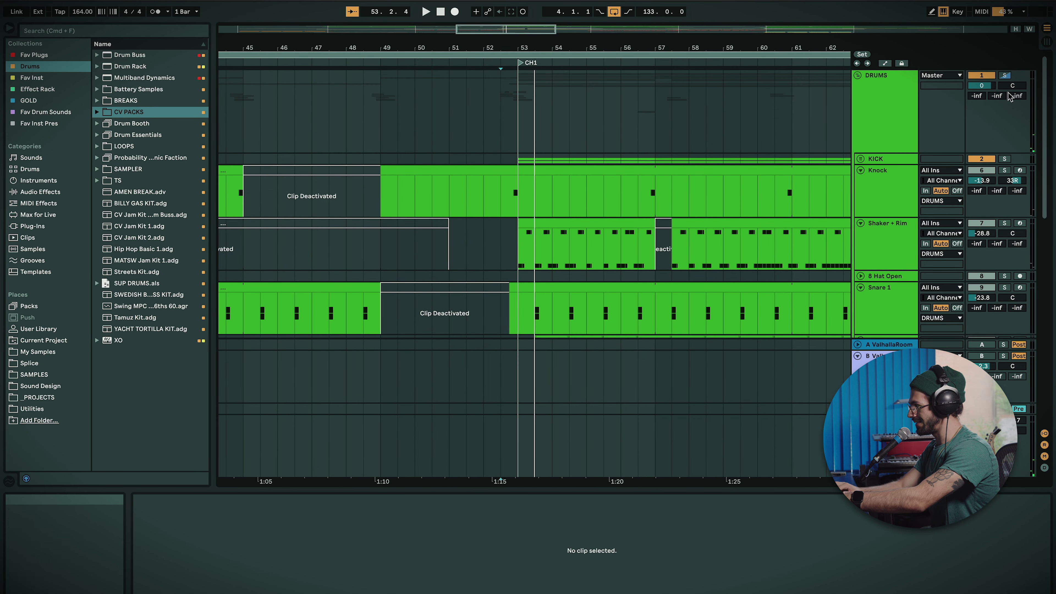
pyautogui.scroll(-5, 786, 237)
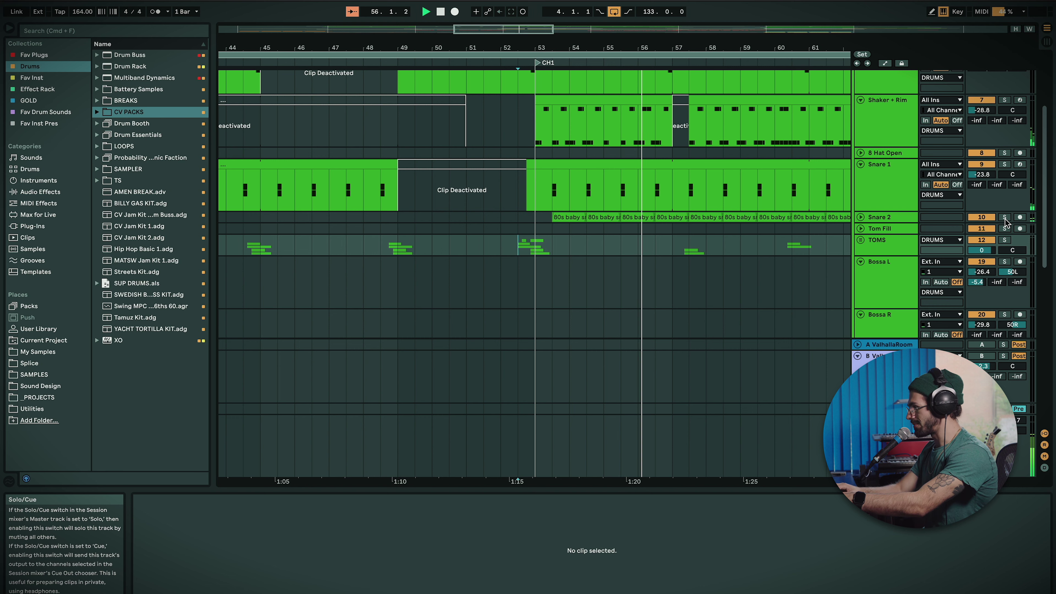
pyautogui.click(1005, 165)
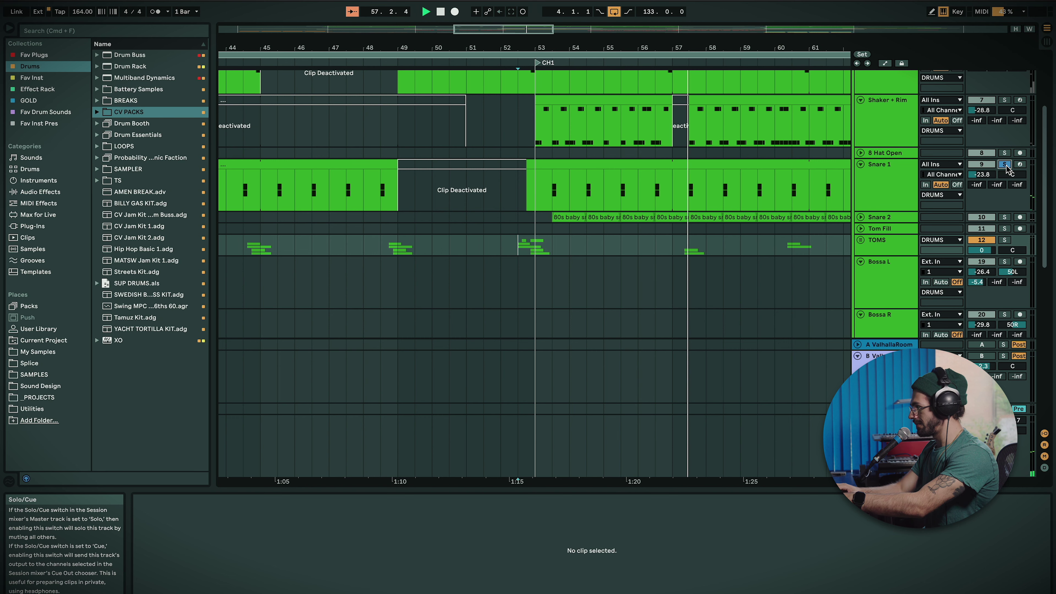
pyautogui.scroll(5, 959, 109)
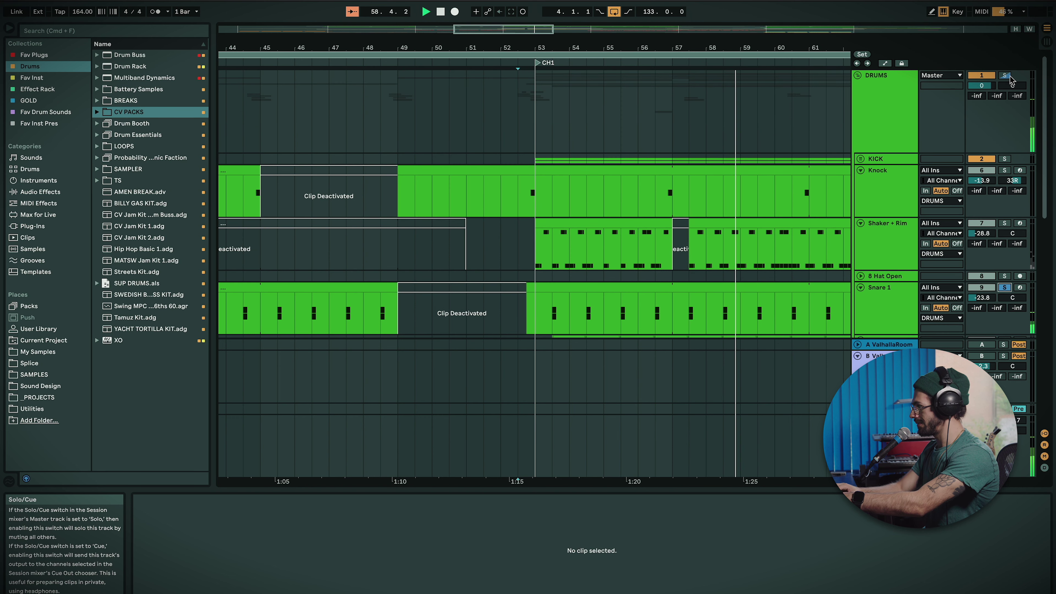
# Play the drum tracks from the start of the CH2 section at bar 101.
pyautogui.scroll(-4, 753, 251)
pyautogui.scroll(-5, 753, 251)
pyautogui.hscroll(8, 750, 251)
pyautogui.scroll(-4, 750, 252)
pyautogui.scroll(-4, 750, 252)
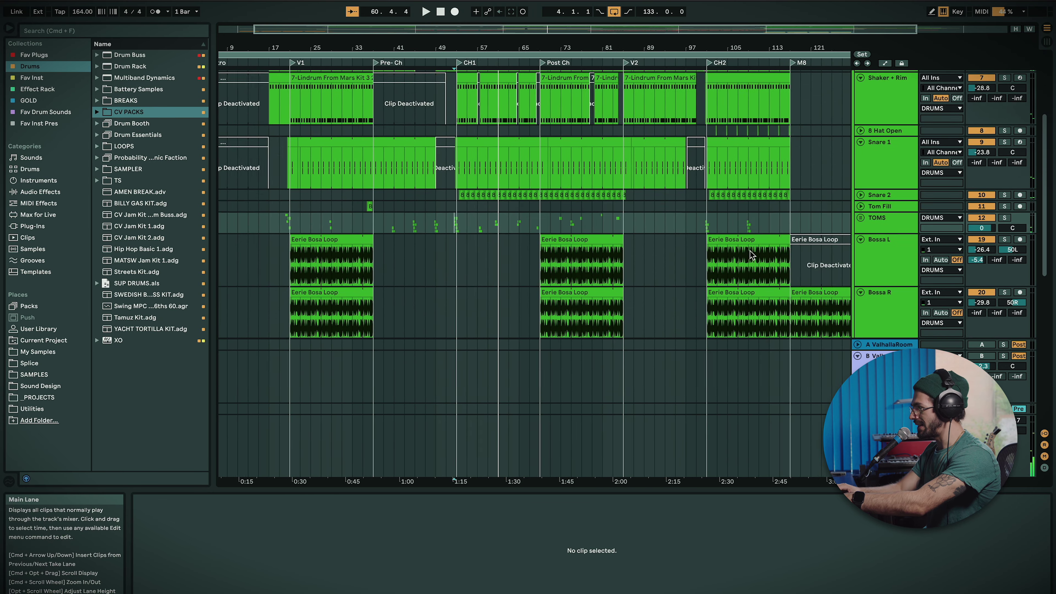
pyautogui.scroll(-2, 752, 255)
pyautogui.hscroll(1, 752, 255)
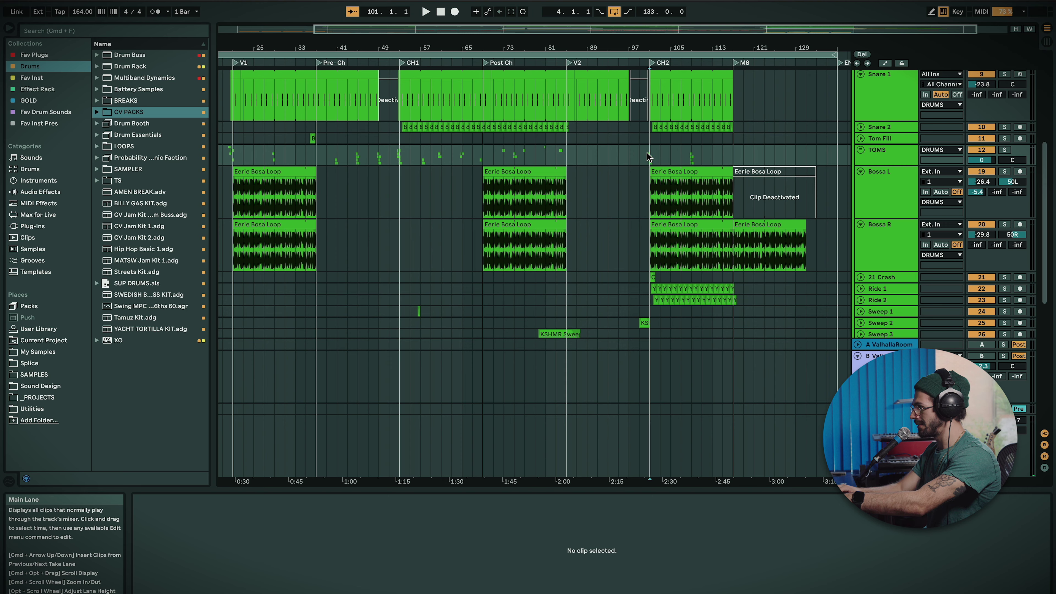
pyautogui.hscroll(1, 646, 156)
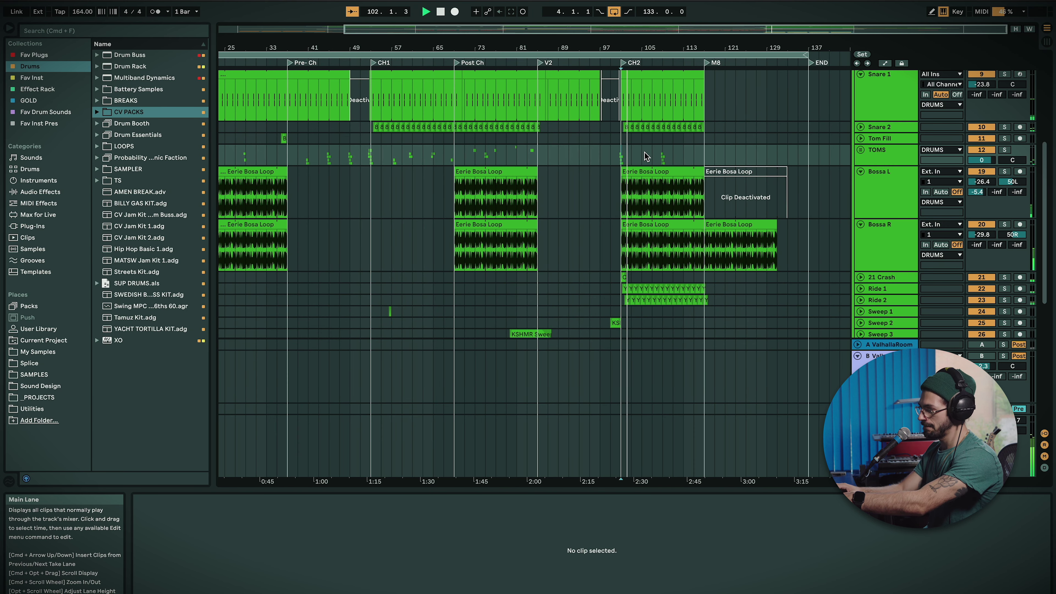
# Unfold the Ride 1 and Ride 2 tracks to examine their CH2 clips, and fold them again.
pyautogui.click(860, 303)
pyautogui.click(859, 280)
pyautogui.scroll(-3, 857, 279)
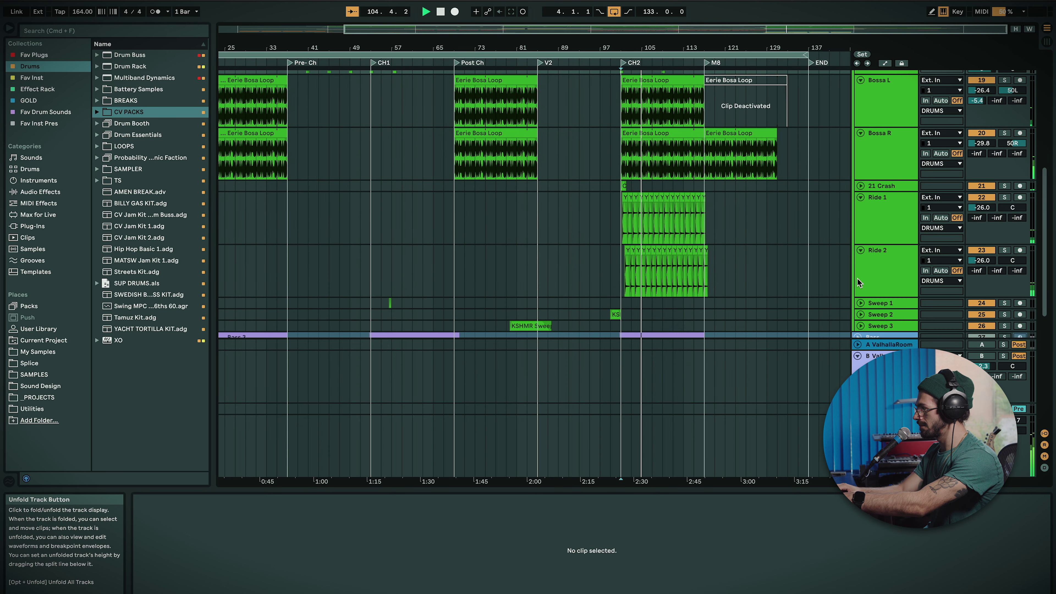
pyautogui.click(859, 193)
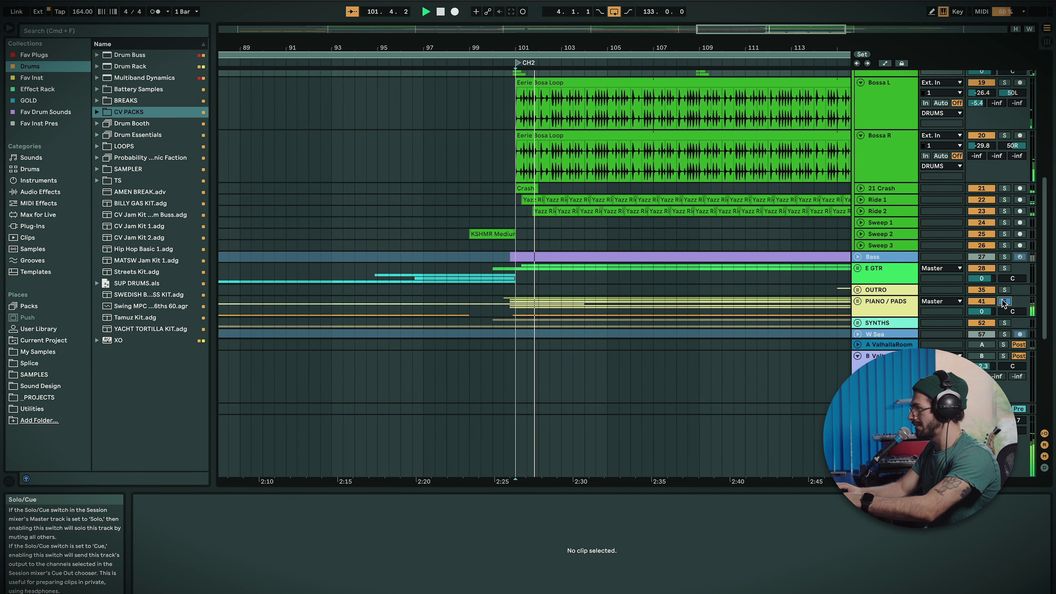
# Show the Bass track's device chain and play the soloed bass from the start of CH2.
pyautogui.scroll(-5, 1004, 303)
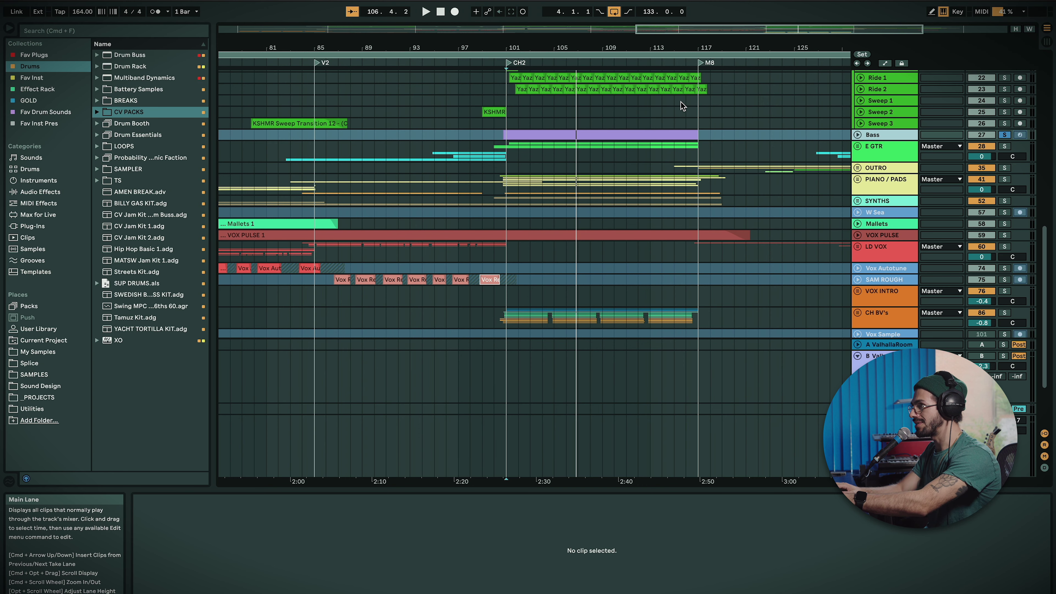
pyautogui.hotkey('shift', 'Tab')
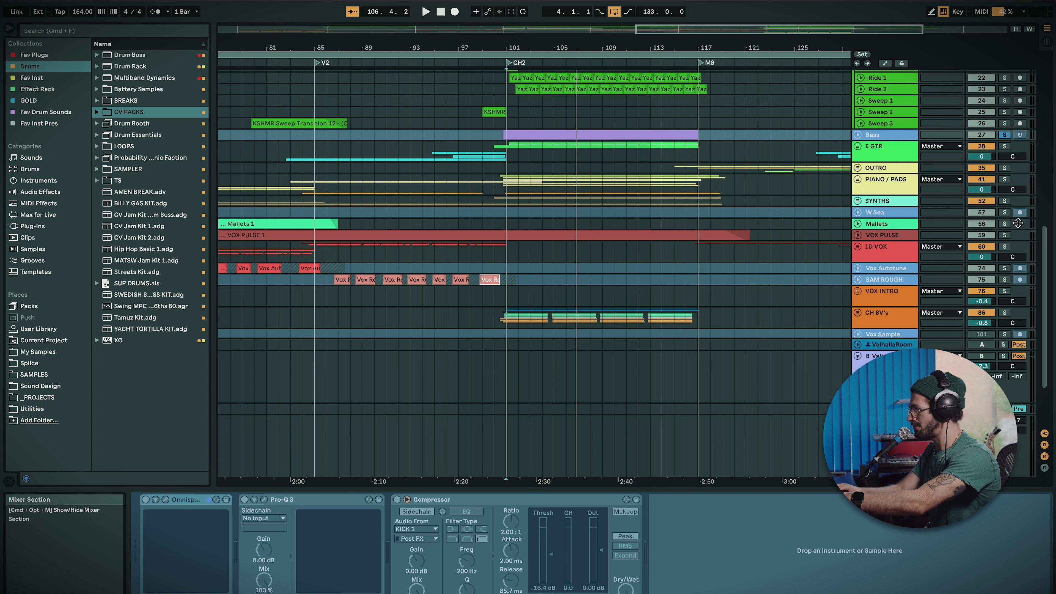
pyautogui.press('space')
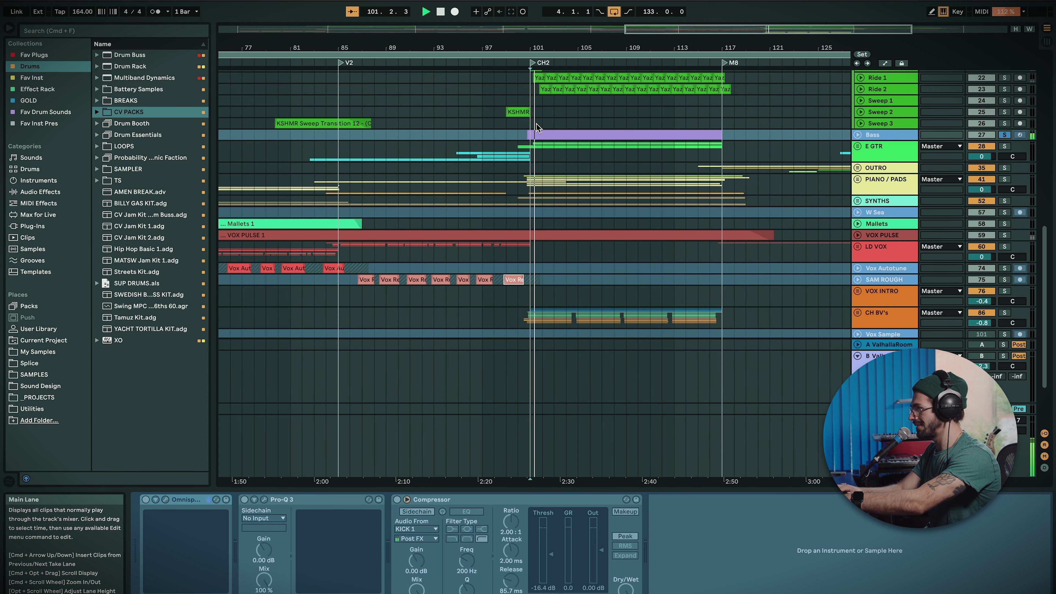
# Solo the DRUMS group together with the Bass track during CH2 playback.
pyautogui.scroll(15, 827, 141)
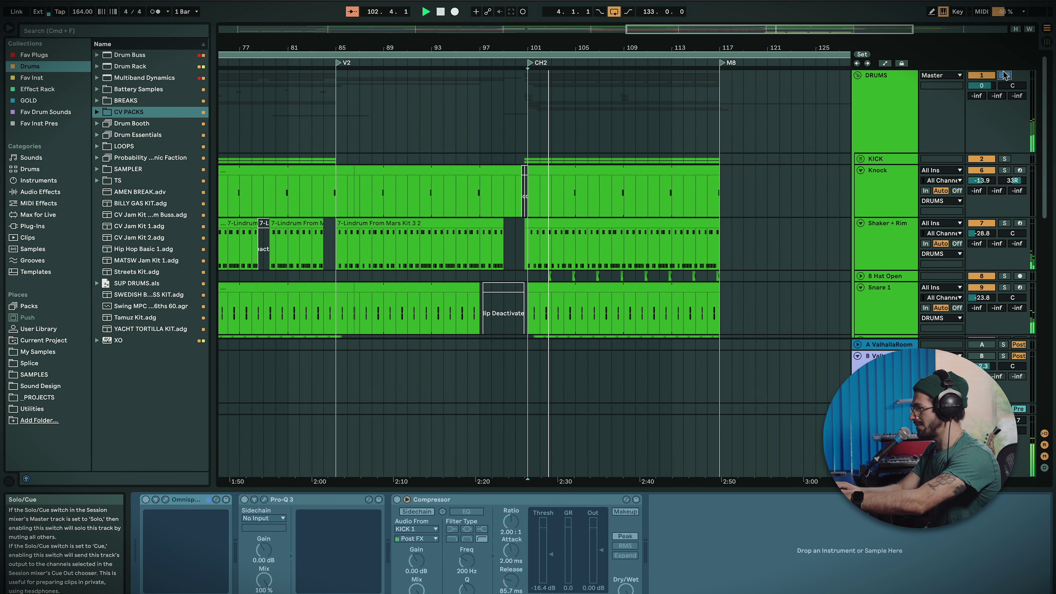
pyautogui.scroll(-10, 754, 212)
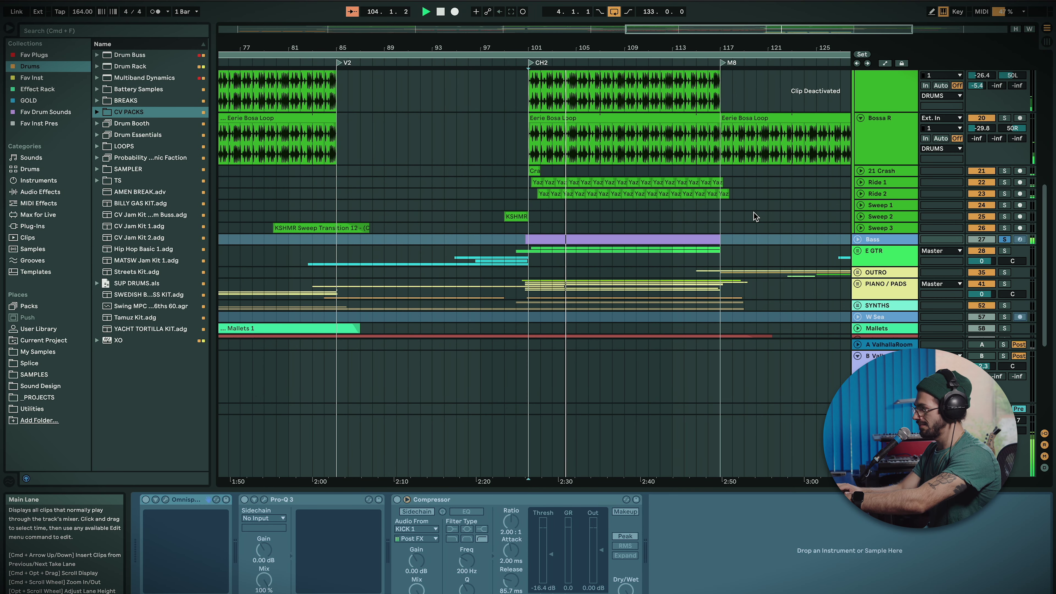
# Select the Piano 1 track and examine the OUTRO group's tracks while the group plays soloed through M8.
pyautogui.scroll(-2, 756, 217)
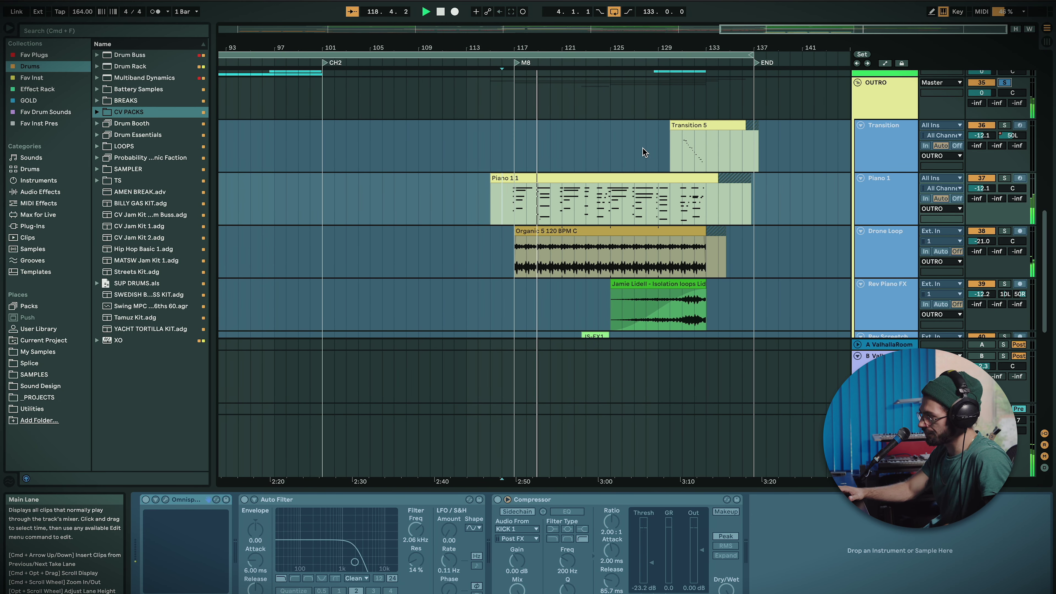
pyautogui.click(877, 214)
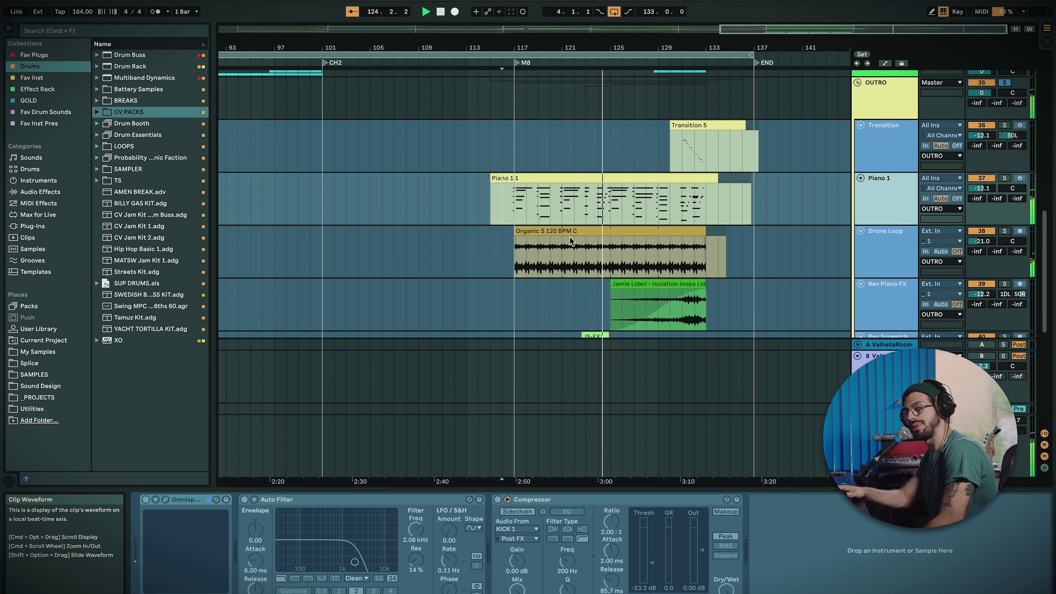
pyautogui.scroll(-3, 727, 253)
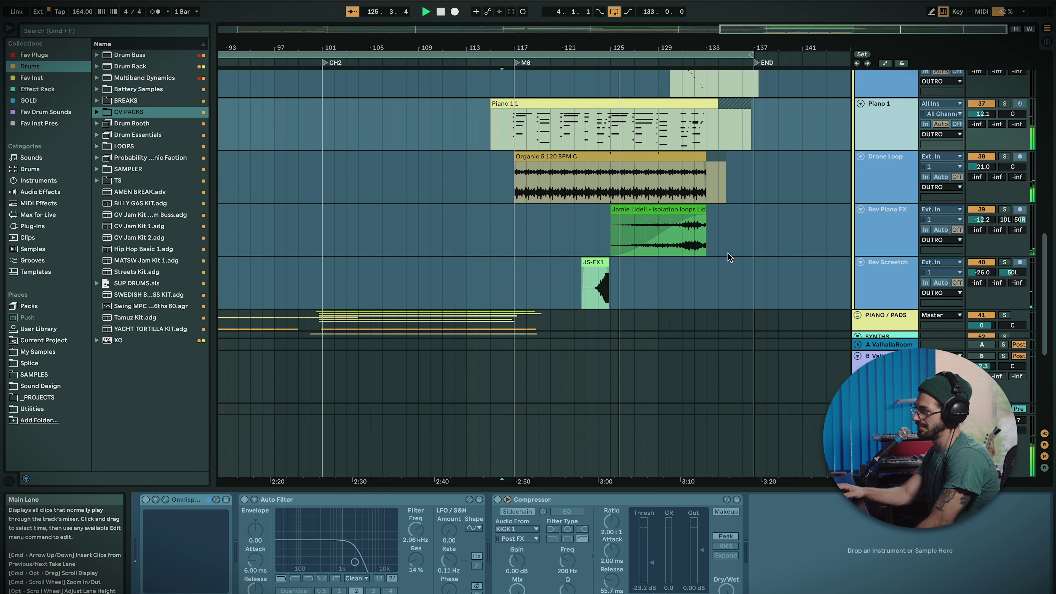
# Unfold the E GTR group and its Gtr Rev 1 and Gtr Rev 2 tracks to show the reversed guitar clips.
pyautogui.scroll(8, 727, 252)
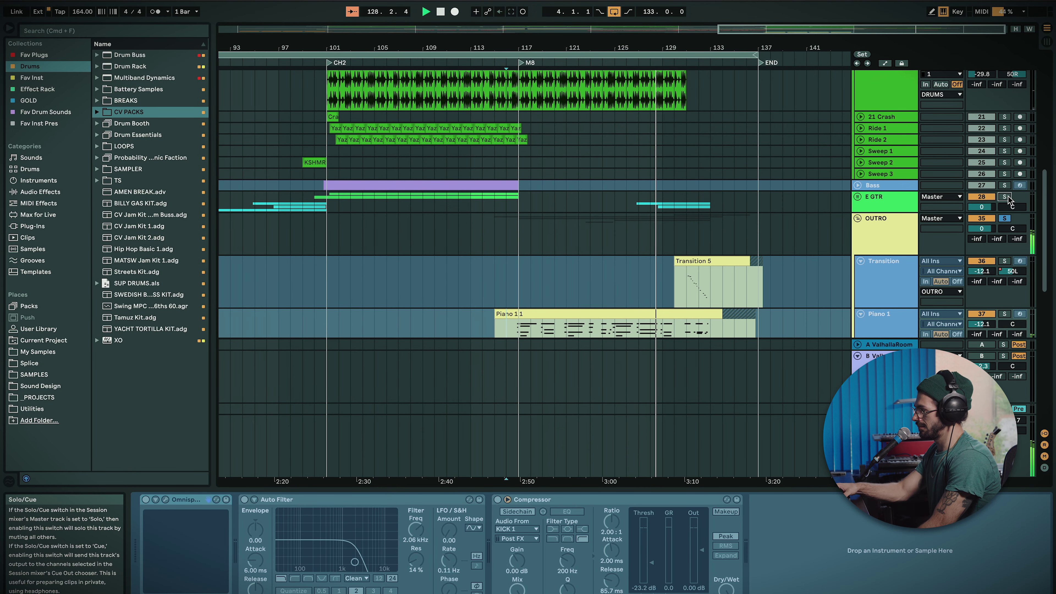
pyautogui.click(857, 195)
pyautogui.scroll(-3, 865, 238)
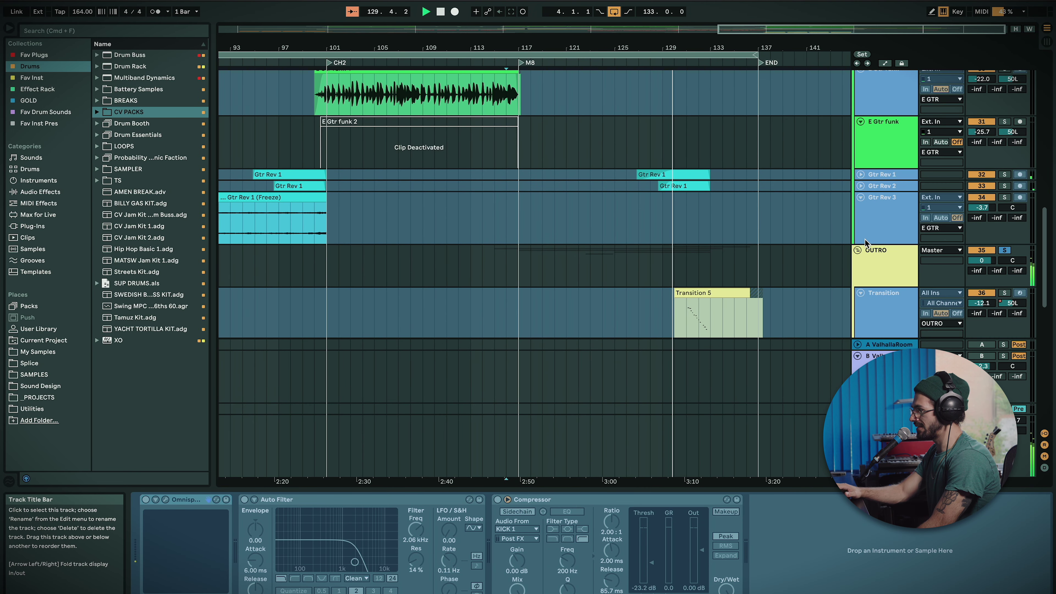
pyautogui.click(860, 185)
pyautogui.click(860, 172)
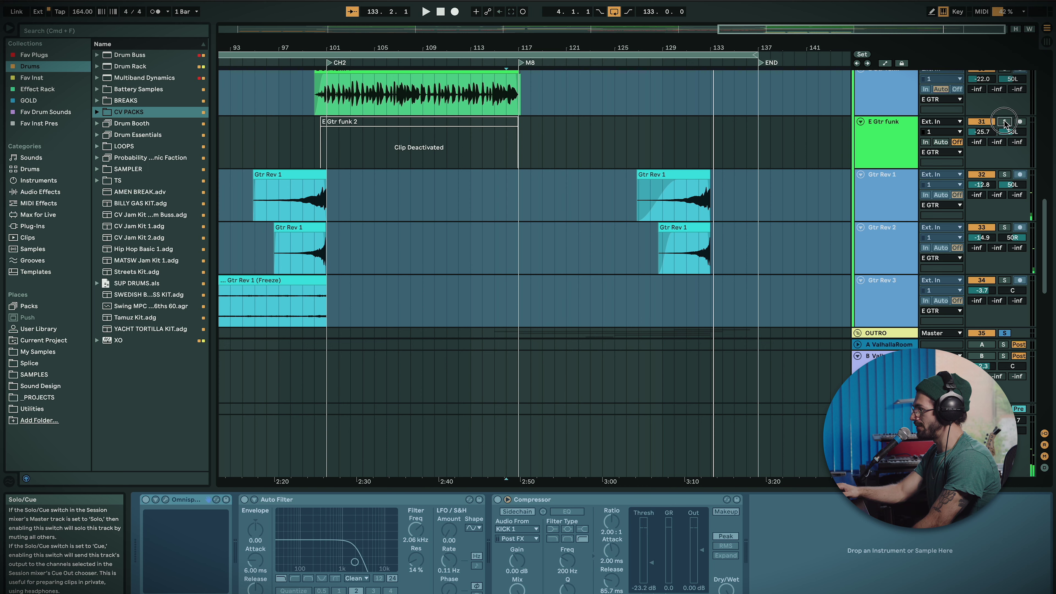
# Play the reversed guitar clips in M8 from bar 131 with the E GTR group soloed.
pyautogui.click(693, 154)
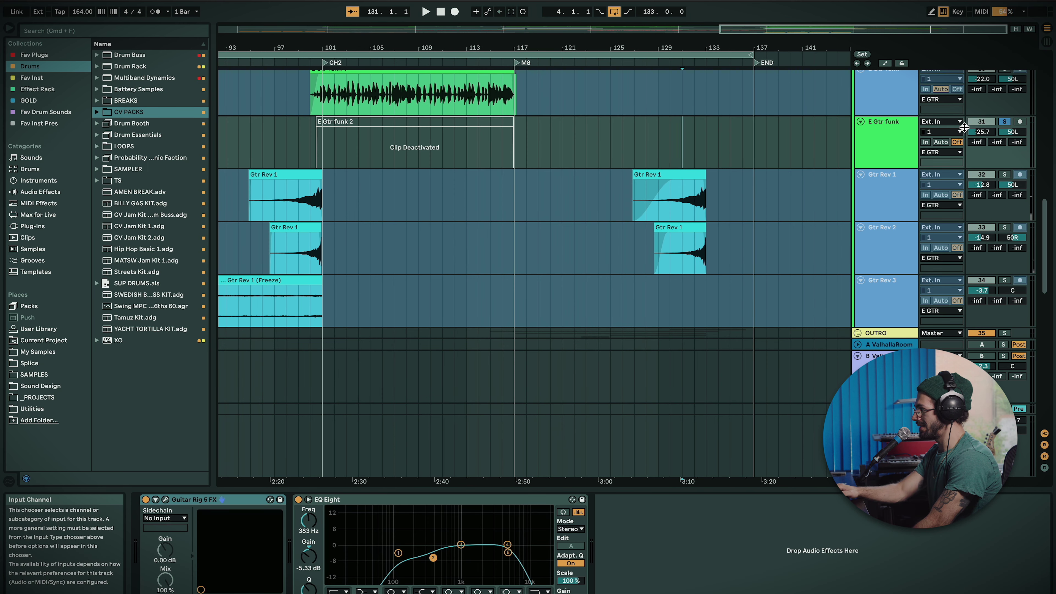
pyautogui.scroll(5, 964, 126)
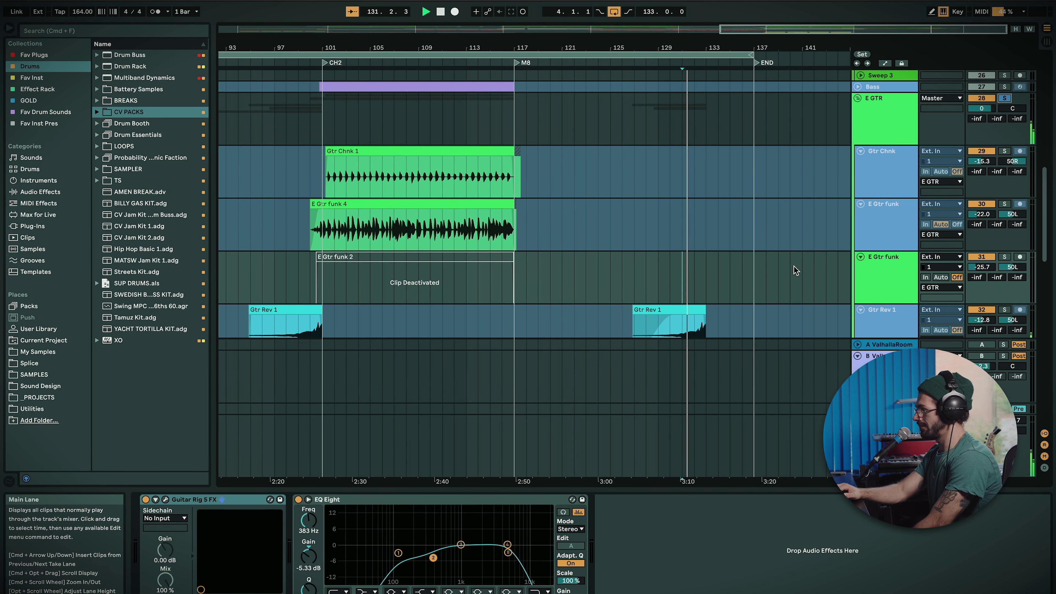
pyautogui.scroll(-3, 793, 265)
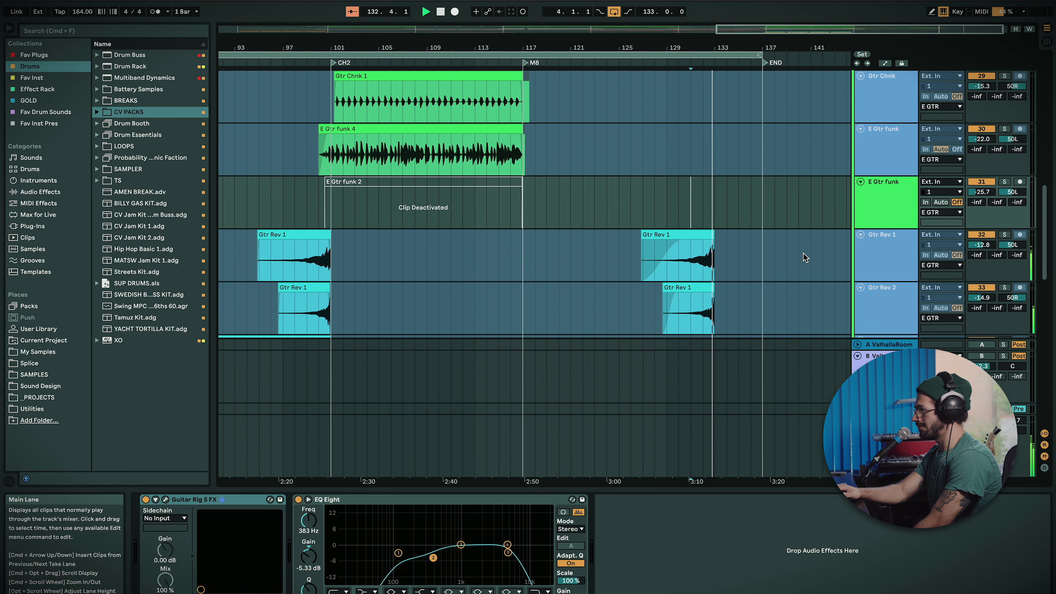
# Play the reversed guitar clips leading into CH2, starting from about bar 95.
pyautogui.scroll(-10, 579, 195)
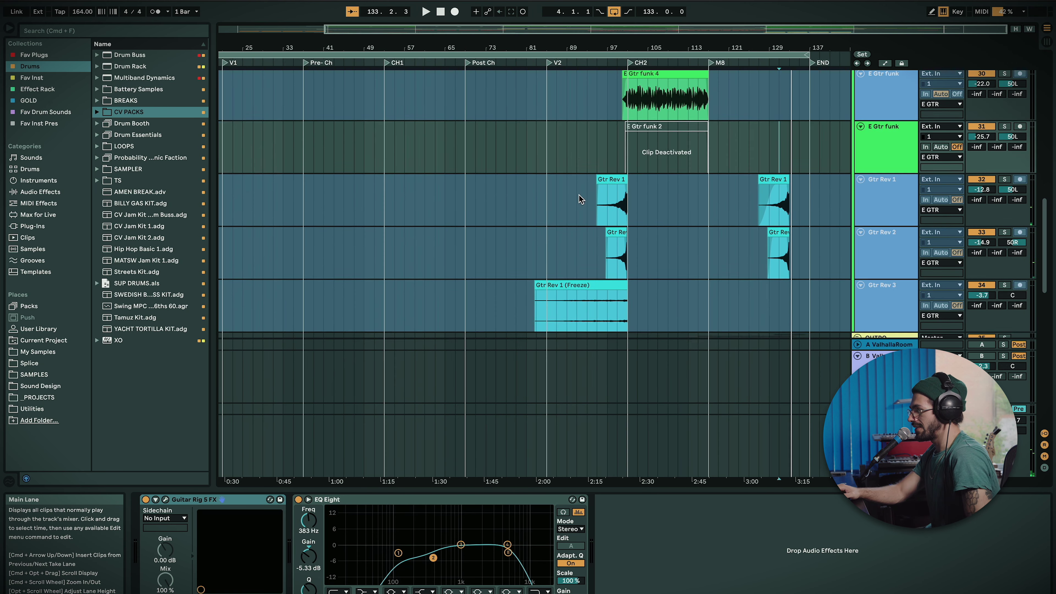
pyautogui.click(607, 158)
pyautogui.press('space')
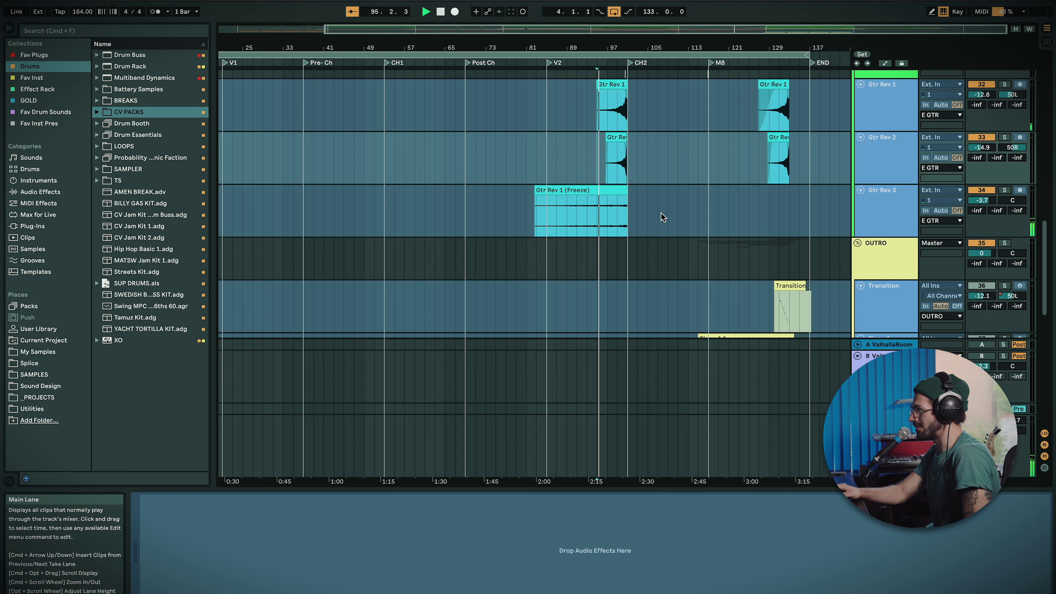
# Solo the PIANO / PADS group and unfold it to show its Synth Brass and Ch Piano tracks.
pyautogui.scroll(3, 843, 196)
pyautogui.scroll(8, 807, 233)
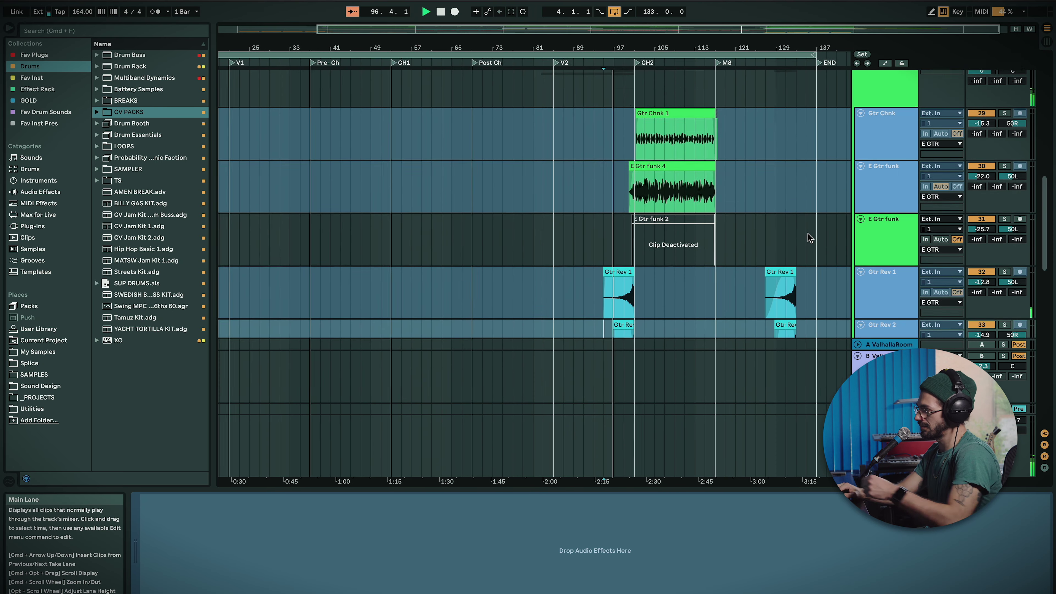
pyautogui.scroll(-15, 807, 235)
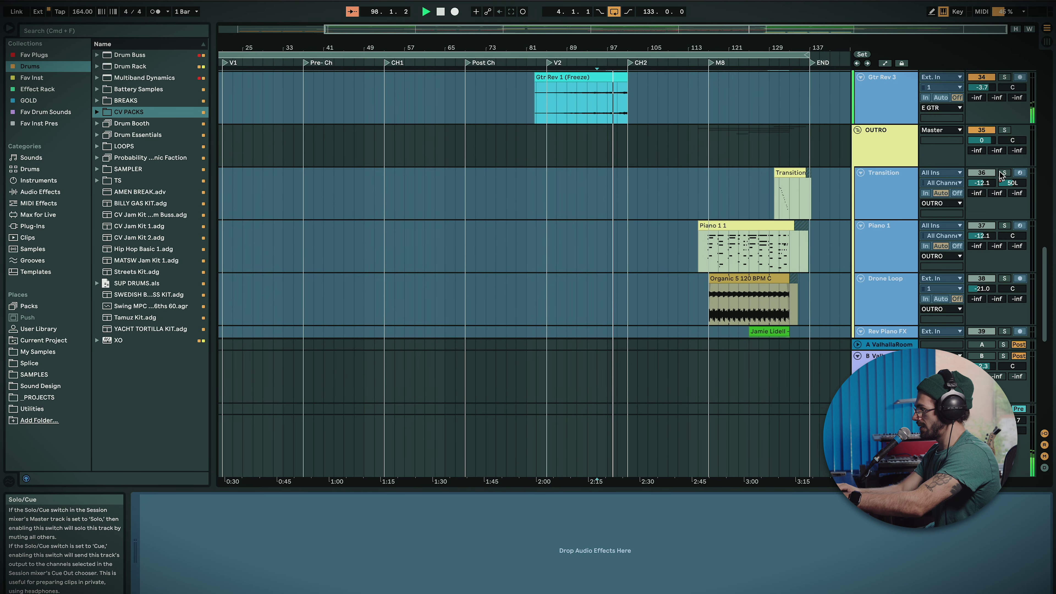
pyautogui.scroll(-8, 999, 171)
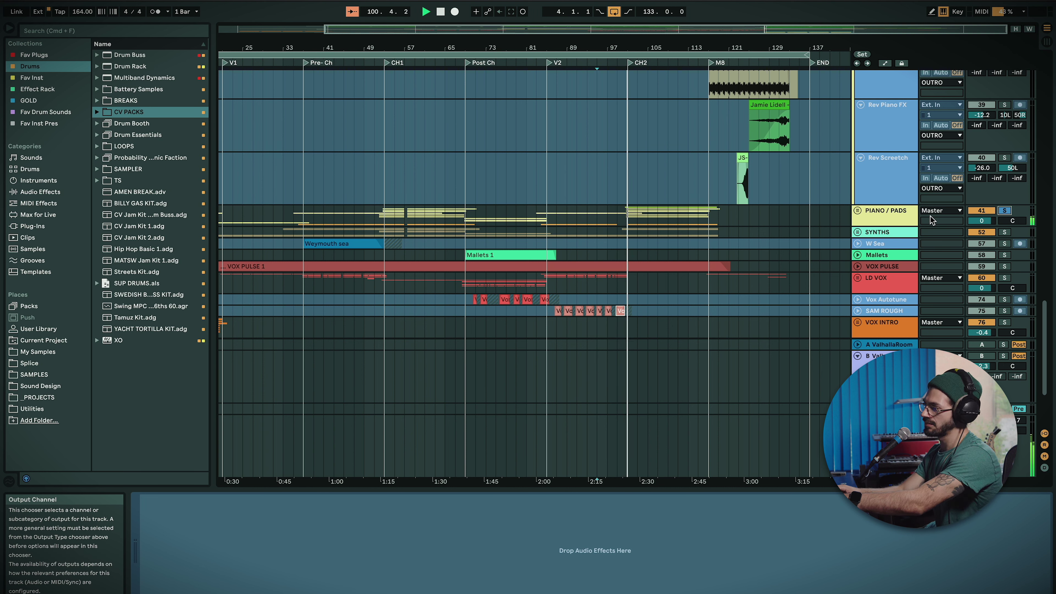
pyautogui.click(859, 212)
pyautogui.scroll(-2, 1005, 194)
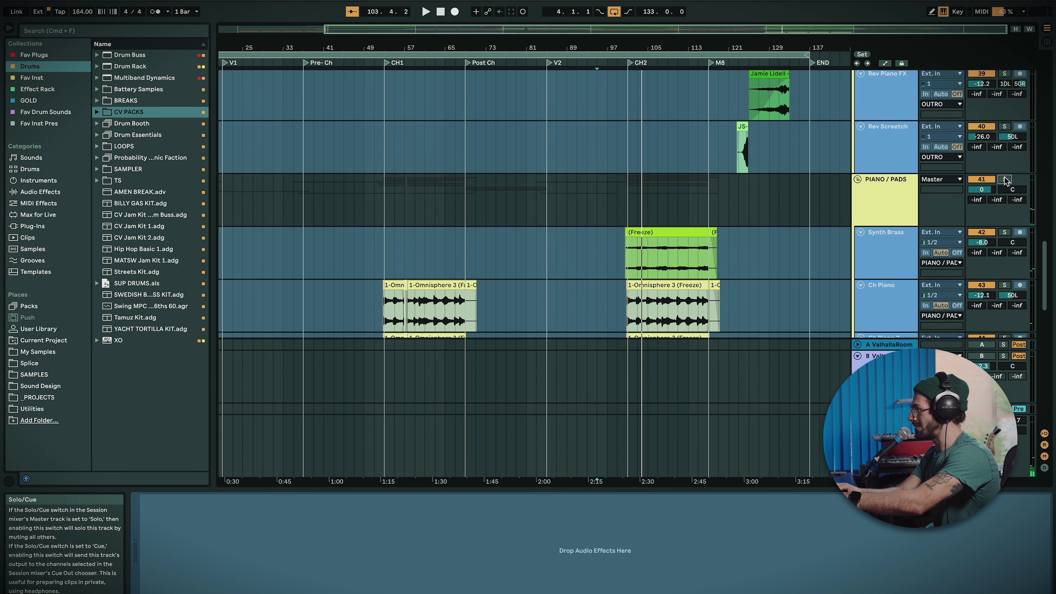
# Play the CH2 piano clips with the Ch Piano and Ch Piano 2 tracks soloed.
pyautogui.scroll(-8, 1004, 180)
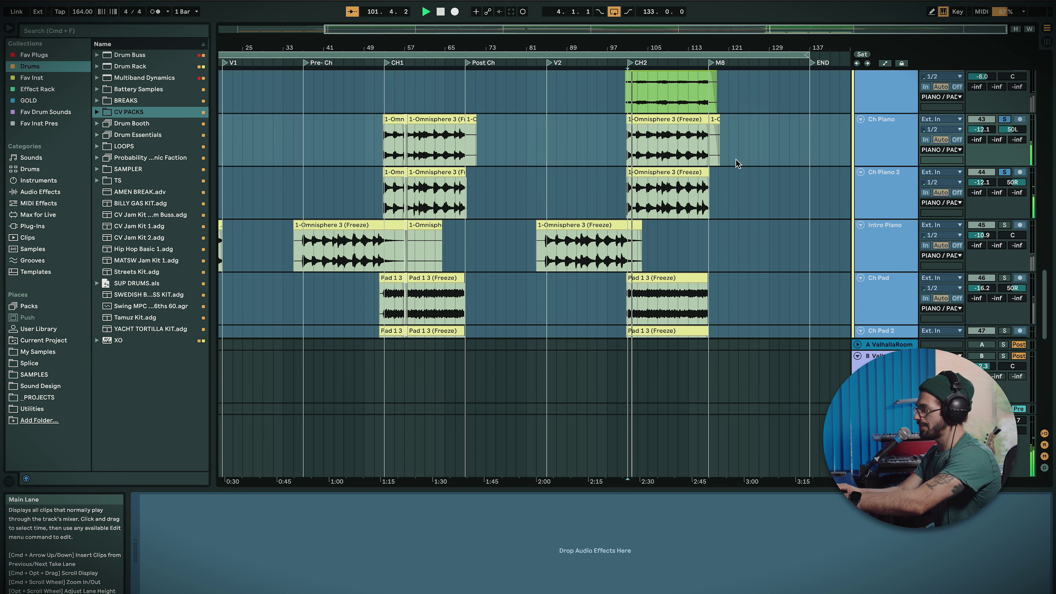
pyautogui.scroll(2, 735, 158)
pyautogui.scroll(3, 736, 159)
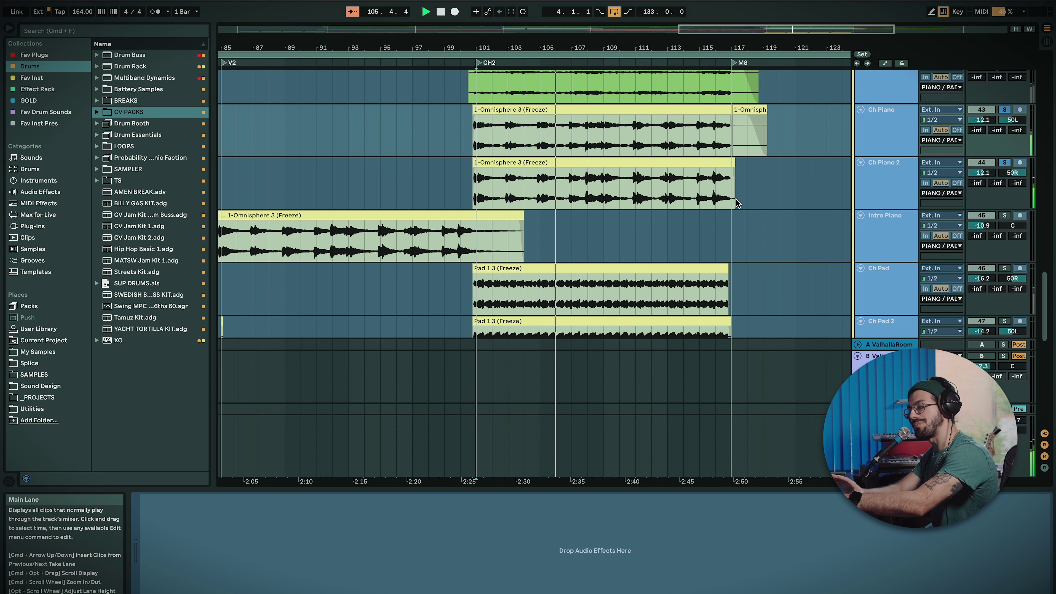
pyautogui.scroll(-1, 762, 267)
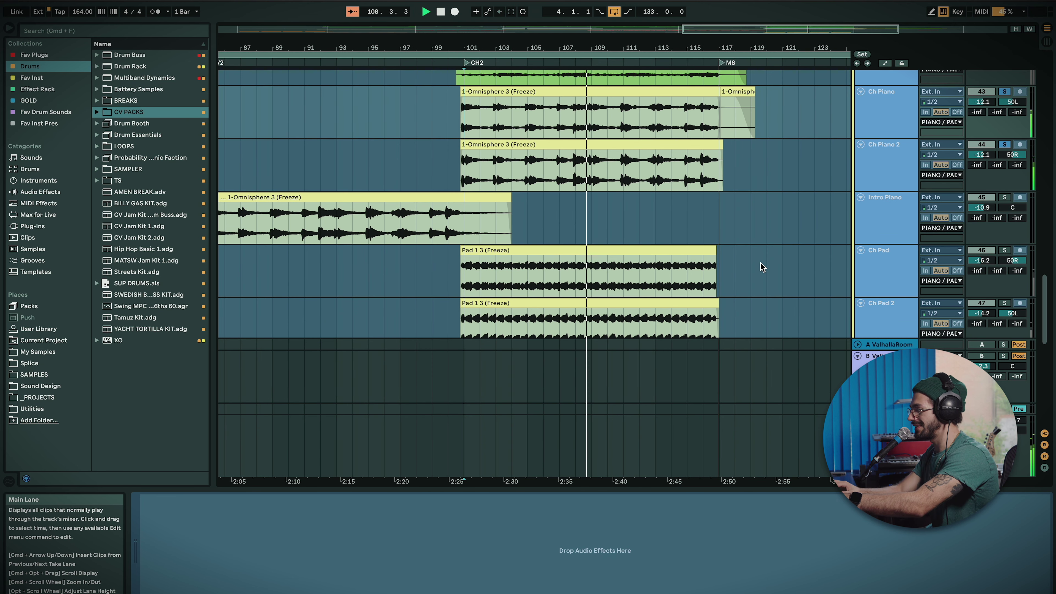
# Solo the Ch Pad and Ch Pad 2 tracks and play their clips in CH2.
pyautogui.scroll(-3, 760, 262)
pyautogui.click(1006, 204)
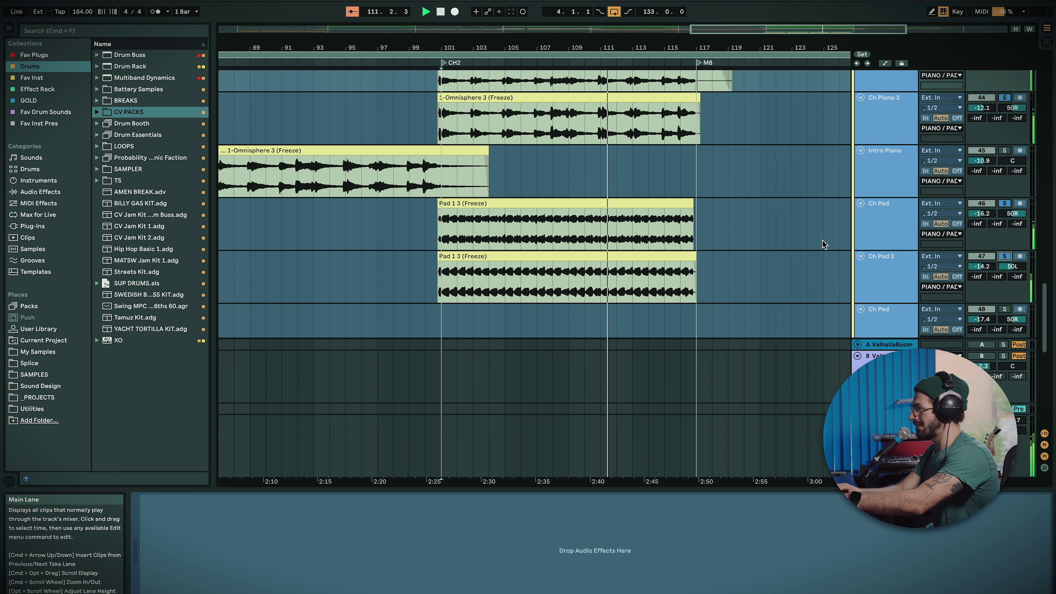
pyautogui.scroll(-2, 824, 244)
pyautogui.scroll(-5, 824, 244)
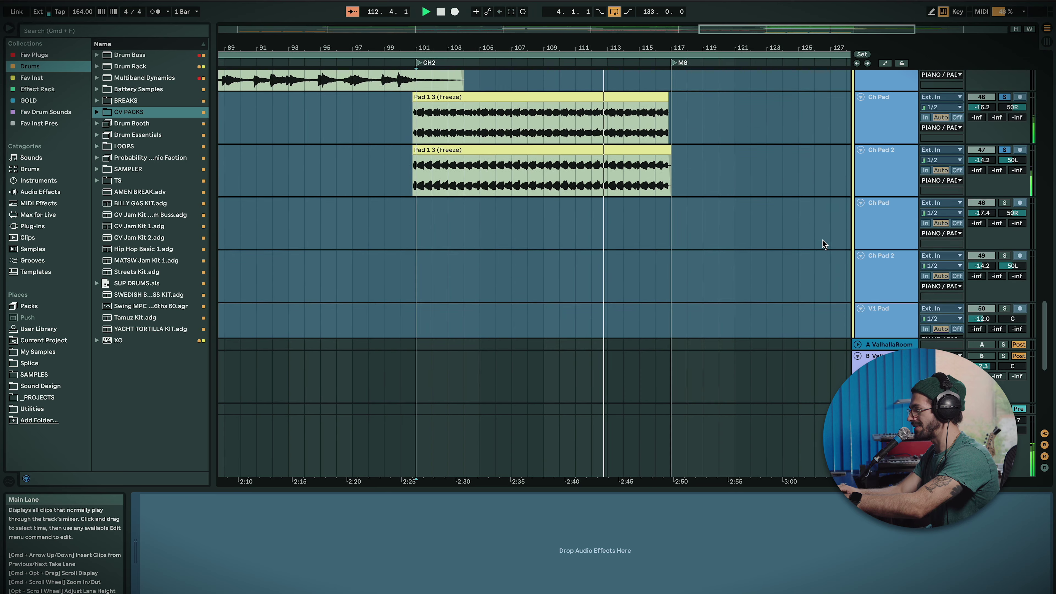
pyautogui.scroll(-3, 824, 244)
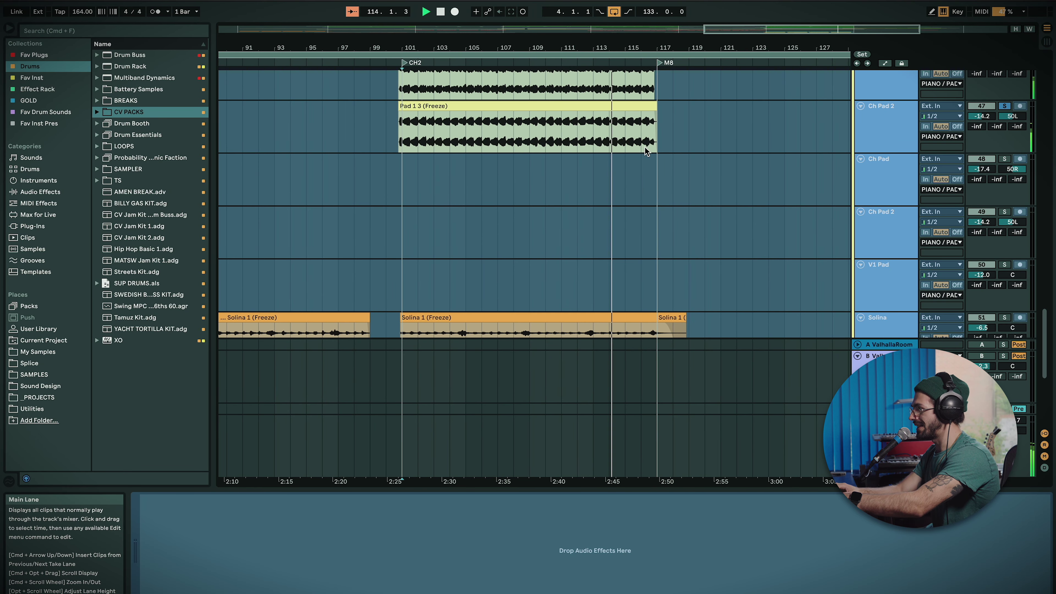
# Solo the Solina track in the PIANO / PADS group and play it from bar 101 at CH2.
pyautogui.scroll(5, 645, 146)
pyautogui.scroll(4, 682, 132)
pyautogui.scroll(-8, 681, 133)
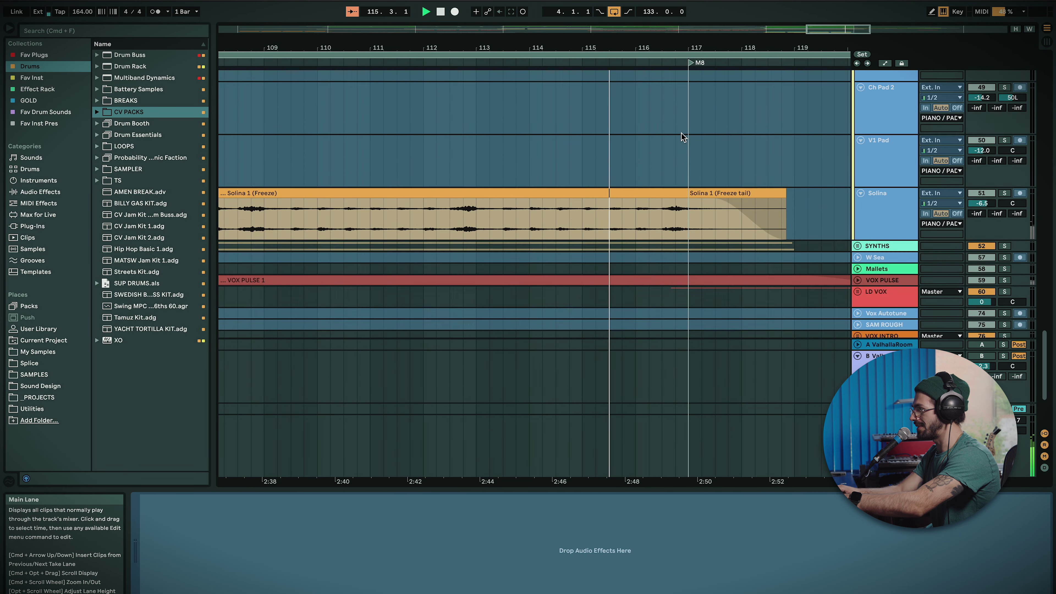
pyautogui.scroll(-2, 681, 132)
pyautogui.scroll(-5, 812, 192)
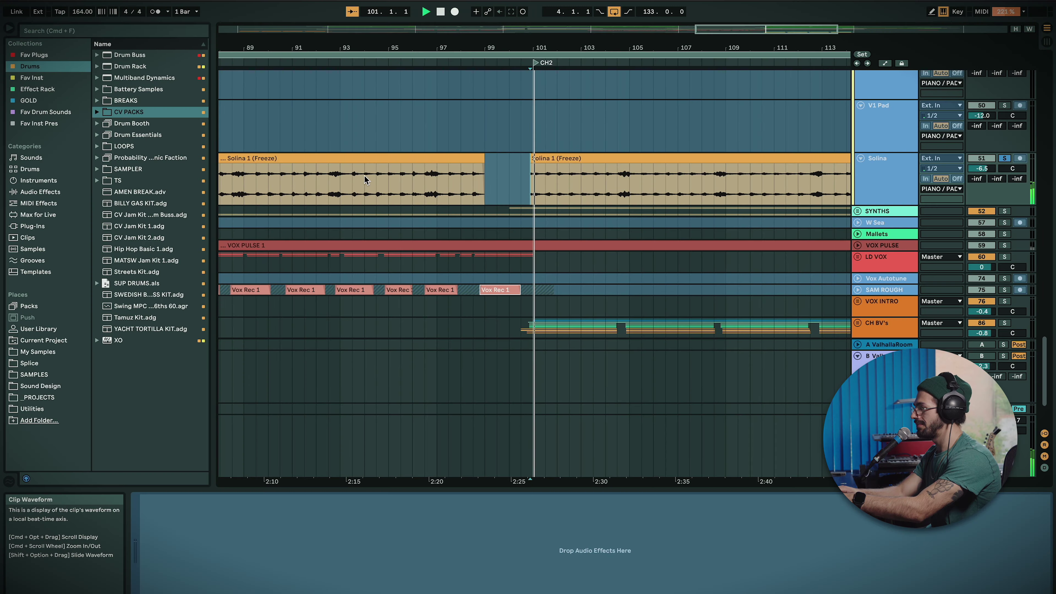
# Add Synth Brass, both Ch Piano tracks and both CH2 pad tracks to the solo and play them together.
pyautogui.scroll(10, 525, 173)
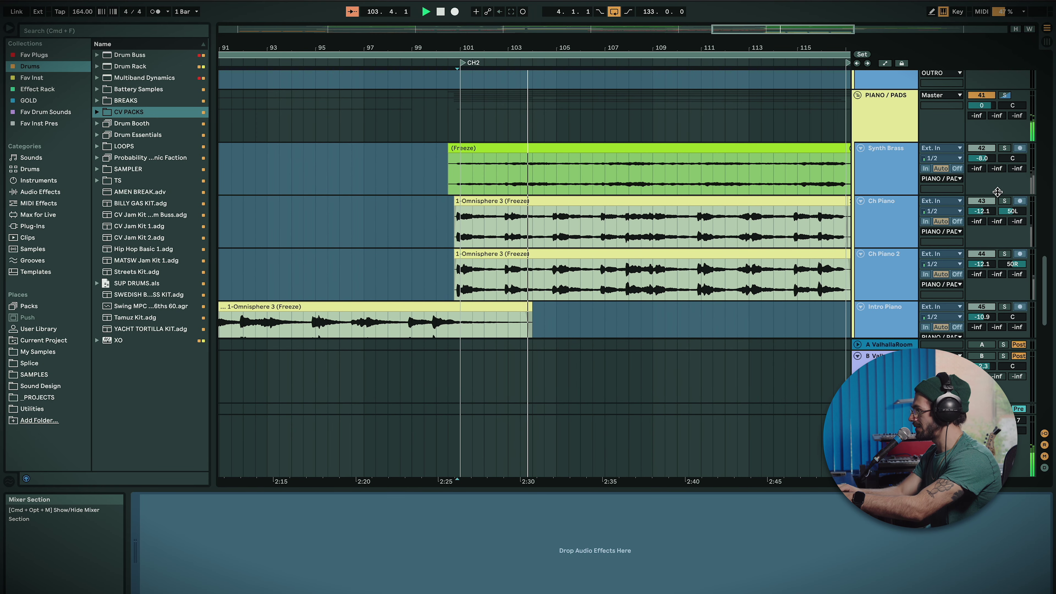
pyautogui.click(1005, 148)
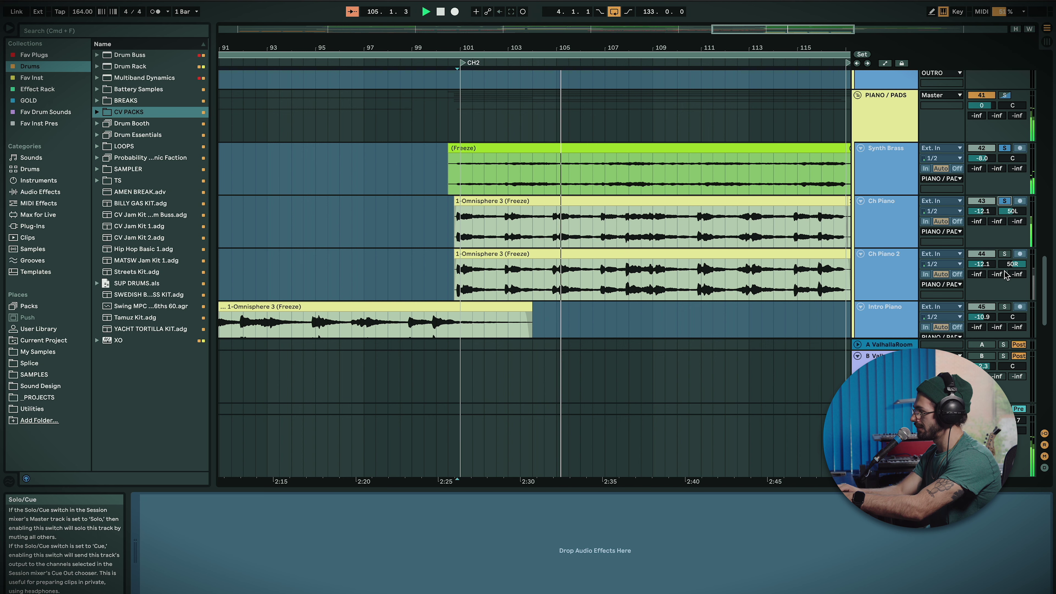
pyautogui.click(1005, 253)
pyautogui.scroll(-3, 1003, 252)
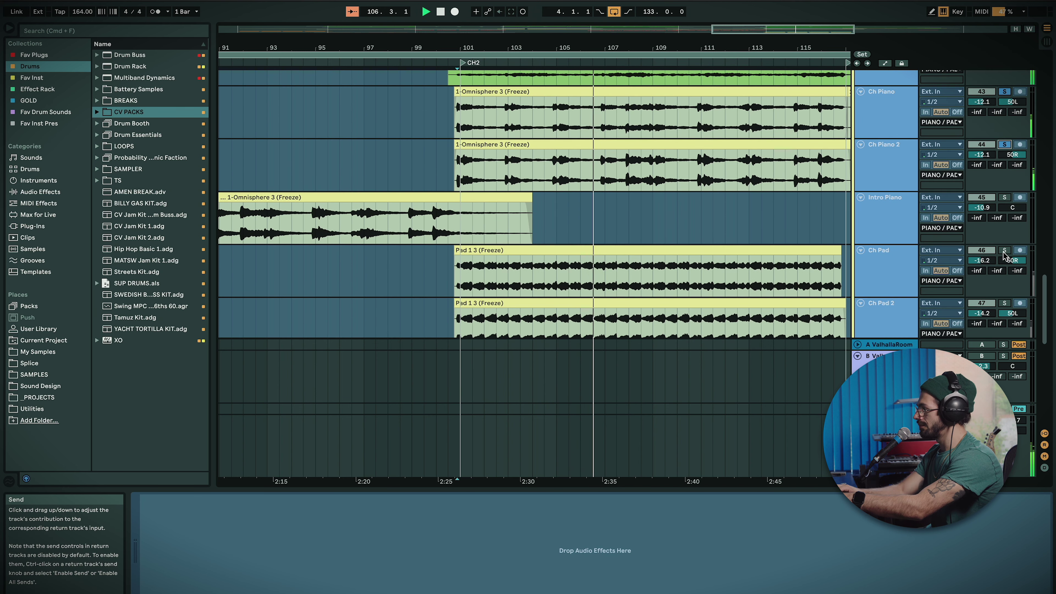
pyautogui.scroll(14, 997, 307)
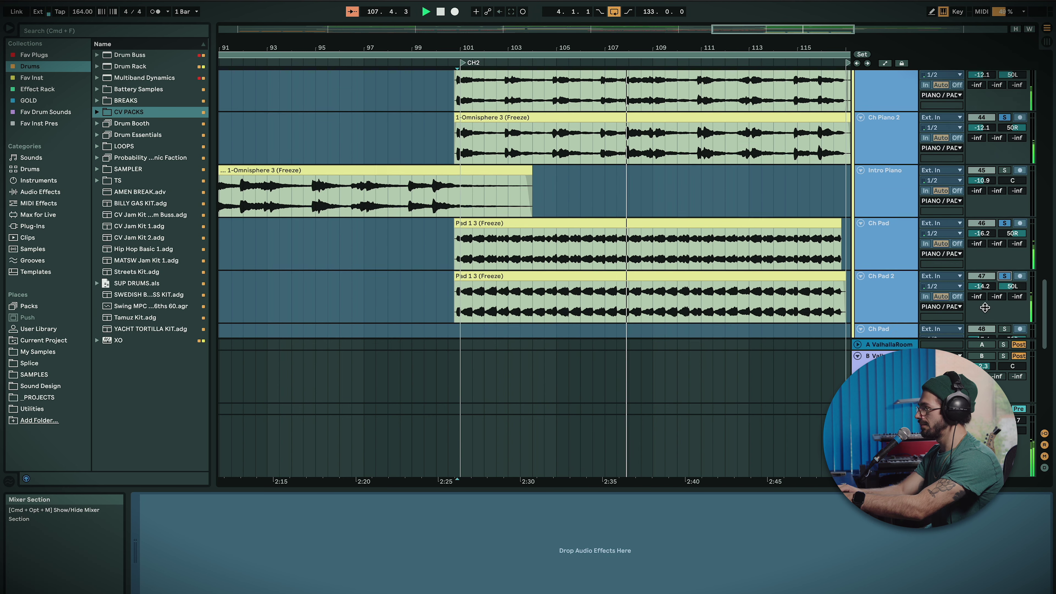
pyautogui.scroll(8, 983, 306)
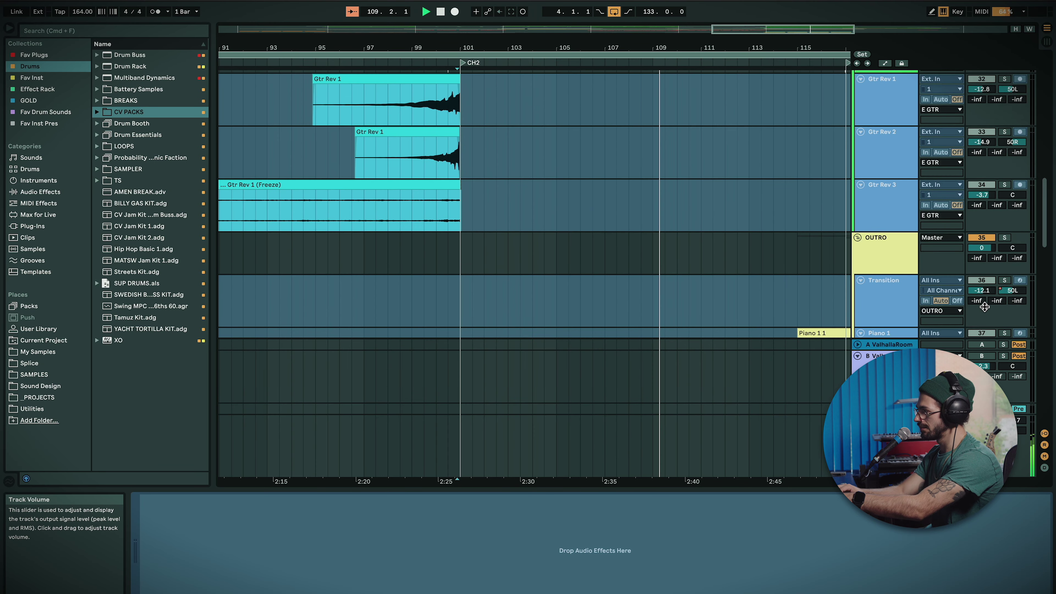
pyautogui.scroll(4, 971, 163)
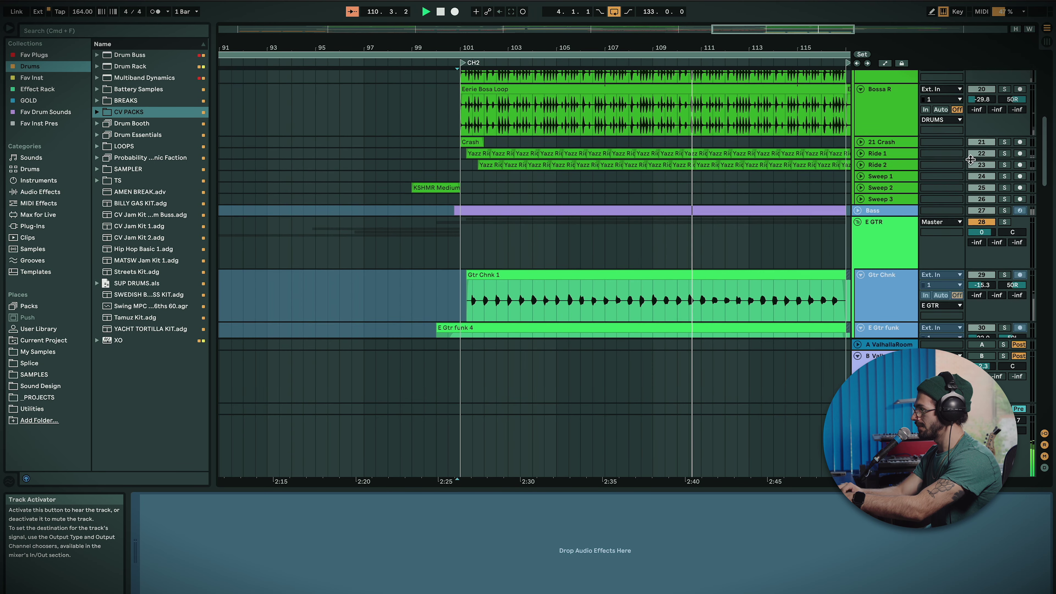
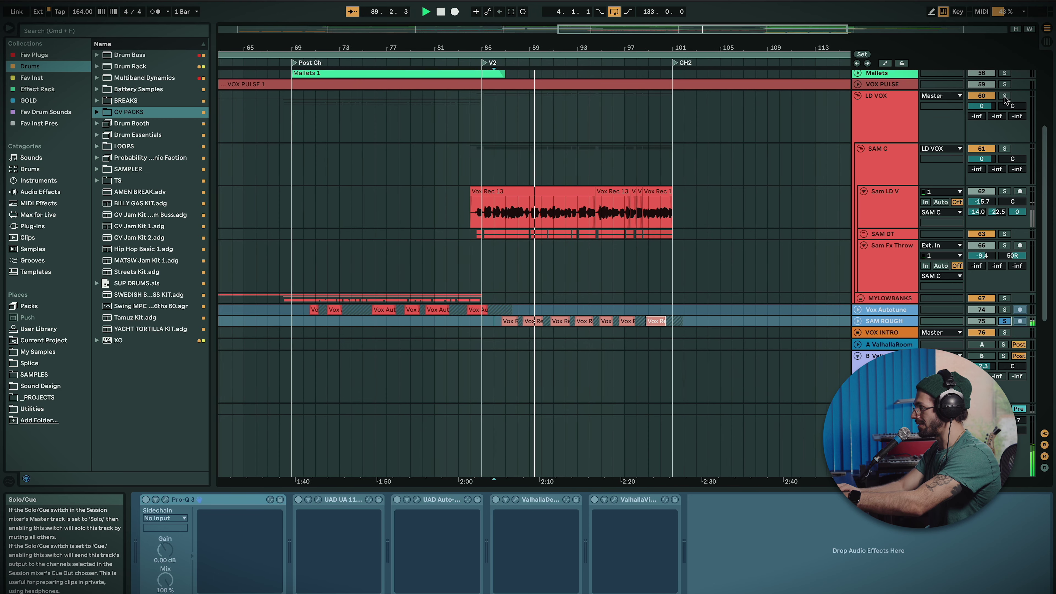
# Play V2 with the LD VOX, PIANO / PADS, E GTR and DRUMS groups soloed together.
pyautogui.scroll(5, 948, 117)
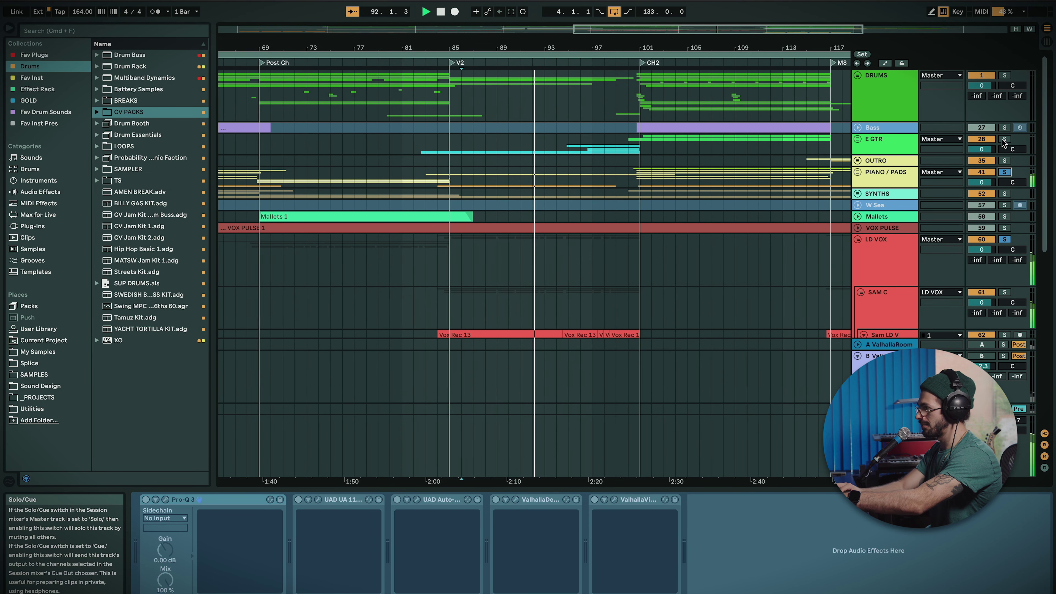
pyautogui.click(1005, 75)
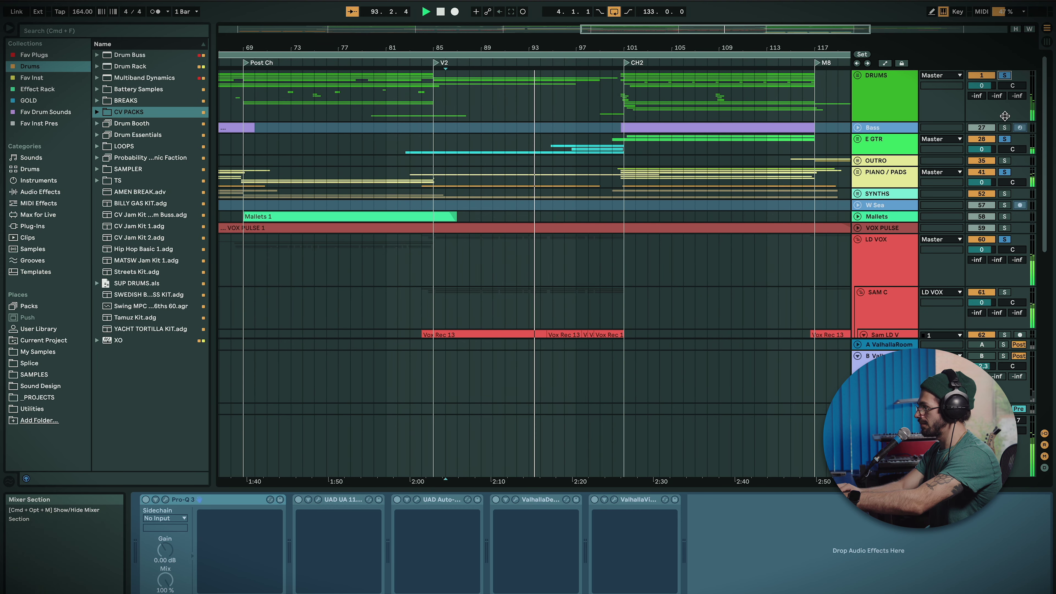
# Solo the CH BV's group and play from bar 100 into CH2, adding the Mel BV, Vox Smple Verb and choir tracks to the solo.
pyautogui.scroll(-9, 981, 183)
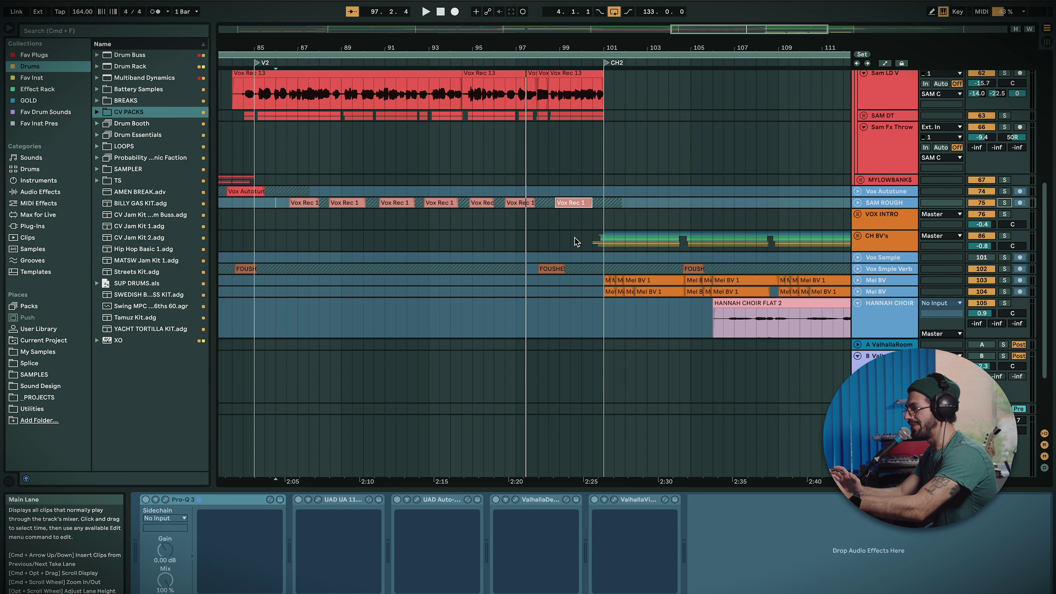
pyautogui.click(581, 242)
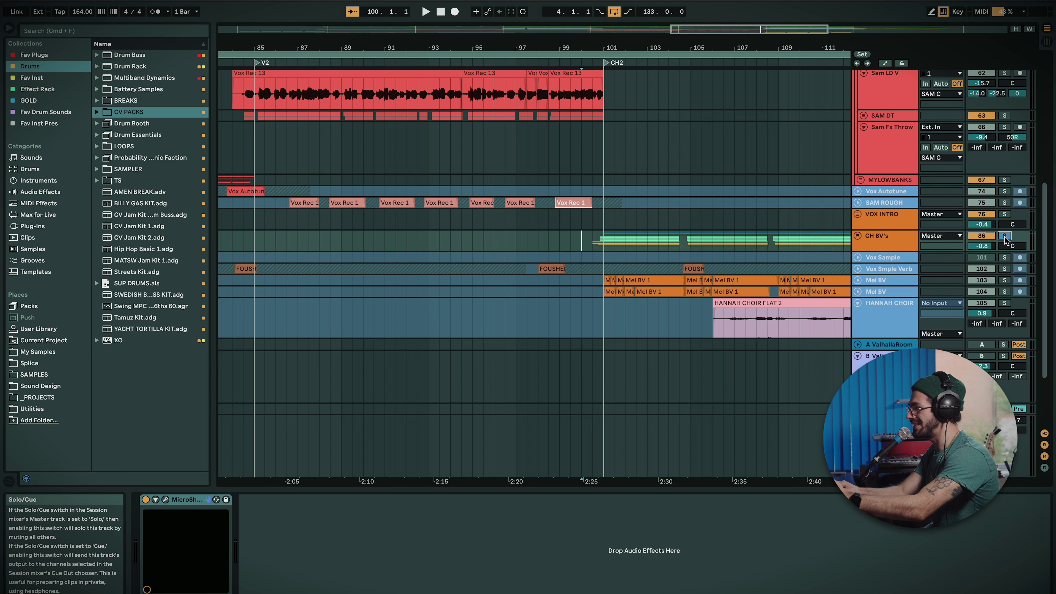
pyautogui.scroll(-3, 639, 240)
pyautogui.hscroll(2, 638, 239)
pyautogui.press('space')
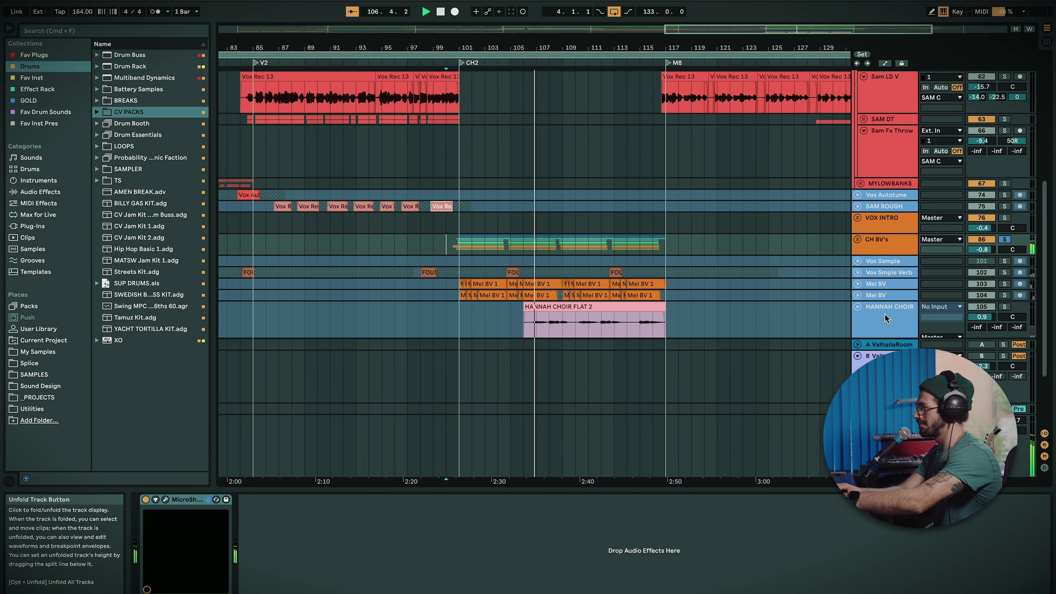
pyautogui.click(1004, 294)
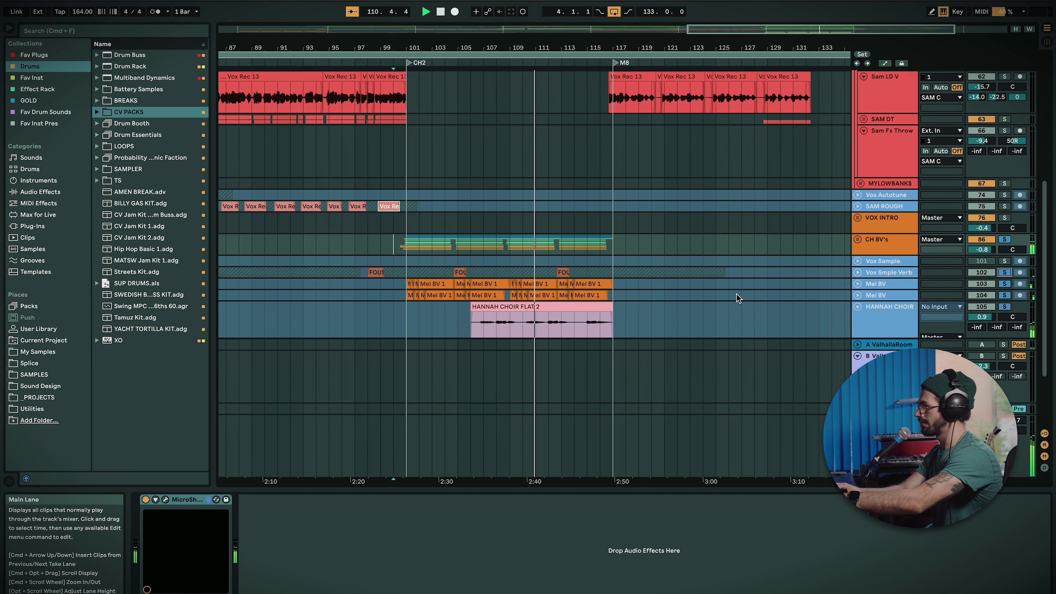
pyautogui.scroll(-3, 736, 295)
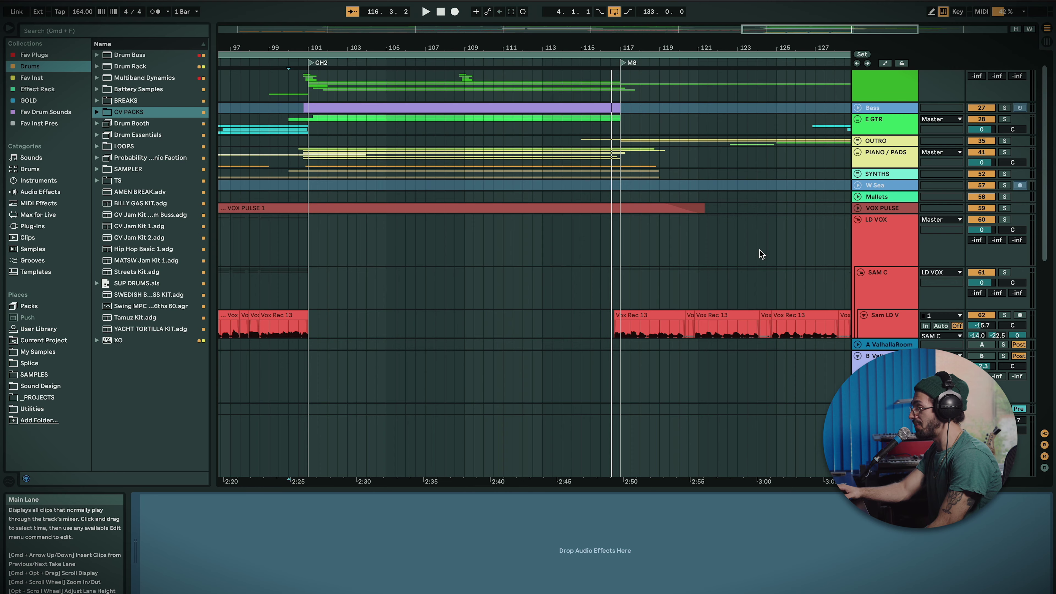
# Open the UAD Auto-Tune Realtime Advanced plug-in on the lead vocal track, inspect its Retune Speed, and close it.
pyautogui.scroll(-5, 761, 254)
pyautogui.scroll(-5, 744, 252)
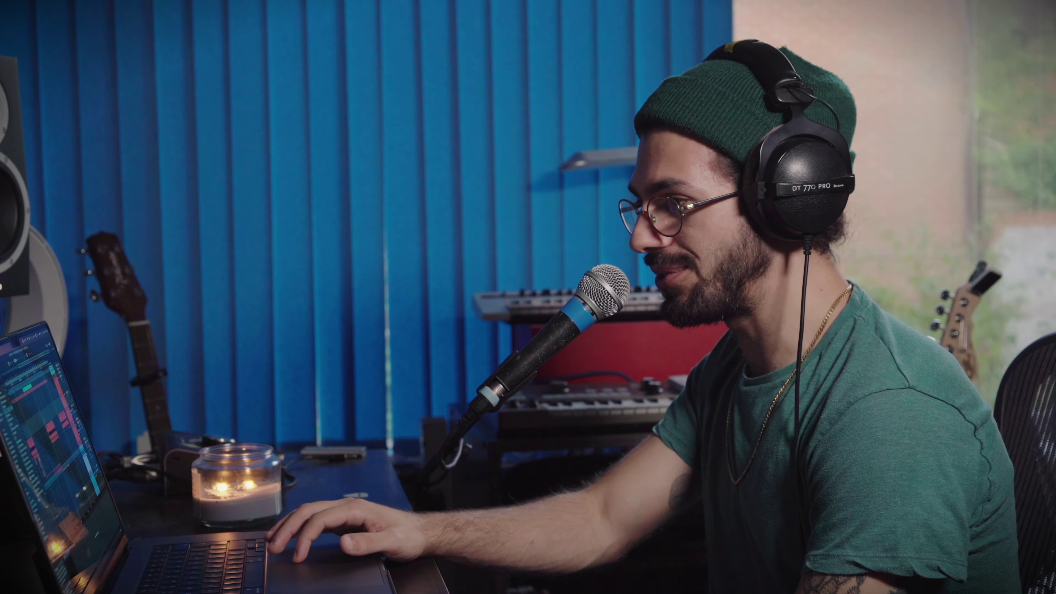
pyautogui.hscroll(2, 460, 520)
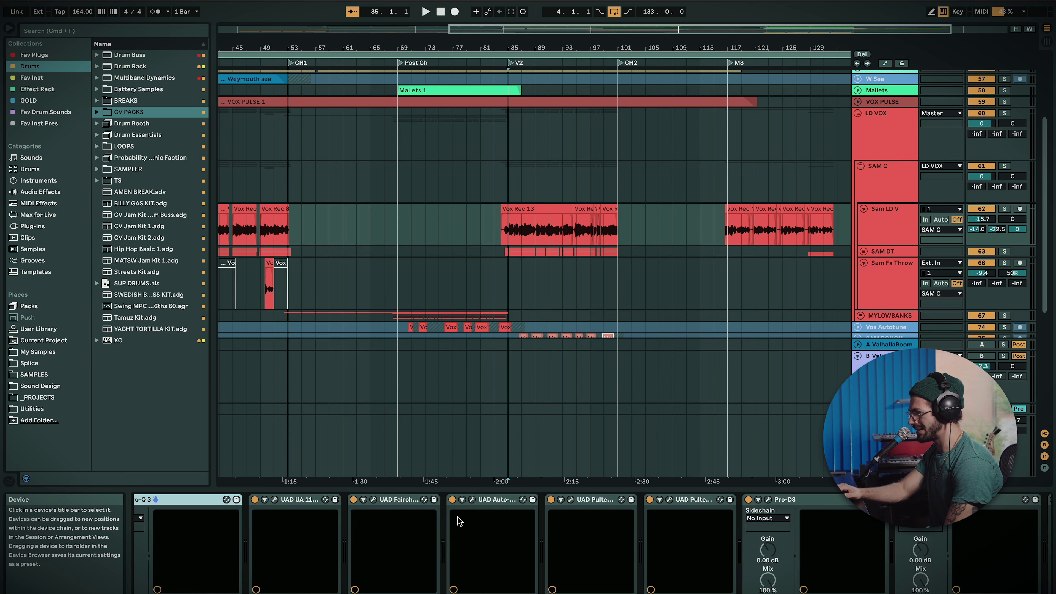
pyautogui.click(466, 500)
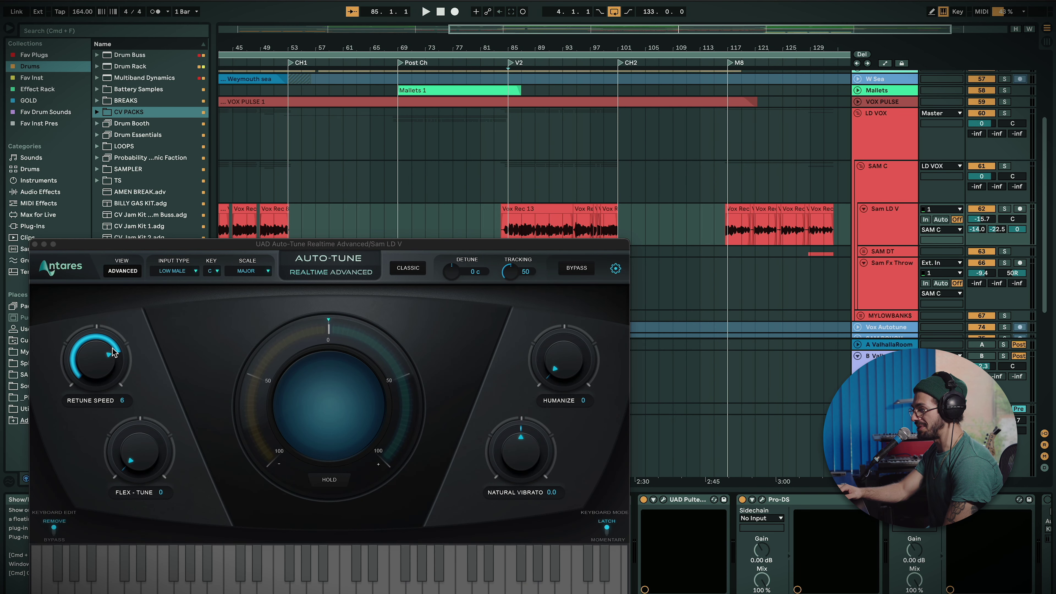
pyautogui.moveTo(142, 251); pyautogui.dragTo(373, 131)
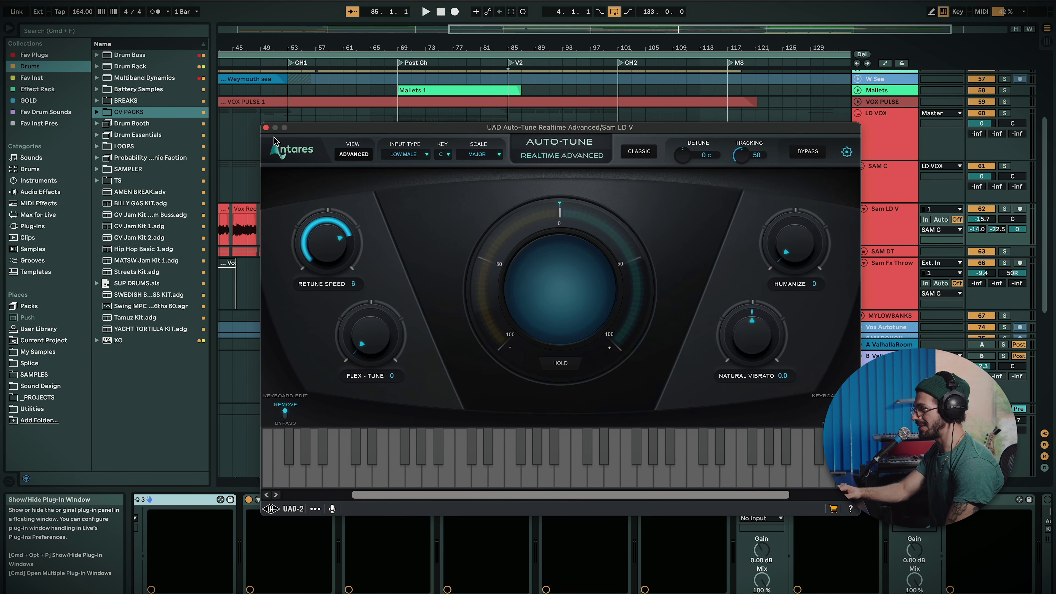
pyautogui.click(265, 128)
# Examine the backing vocal tracks below the lead vocals, including the intro, chorus, sample and choir parts.
pyautogui.scroll(-3, 473, 223)
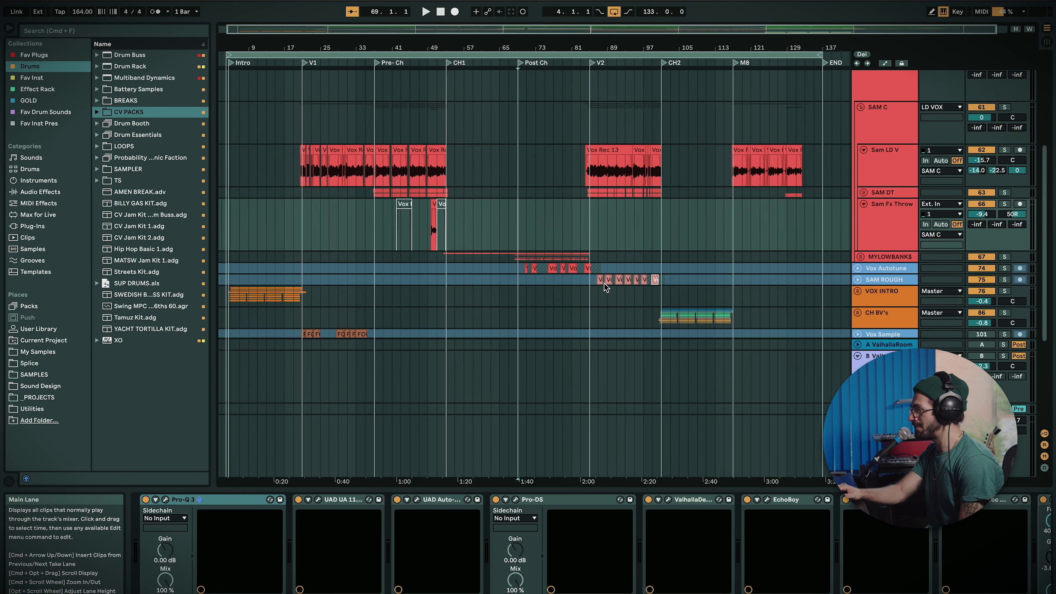
pyautogui.scroll(-5, 605, 287)
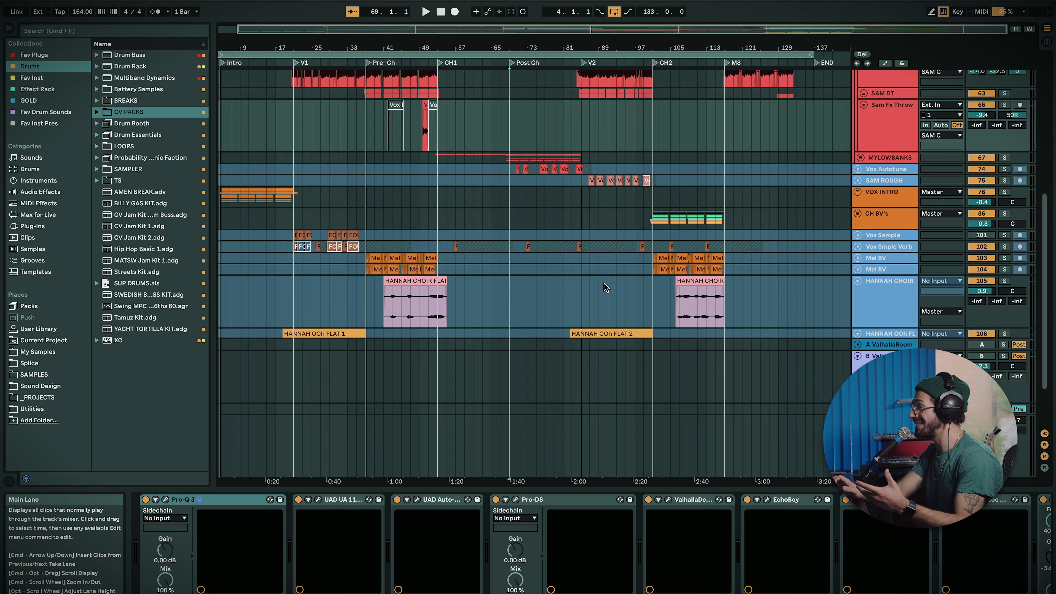
pyautogui.scroll(-4, 605, 287)
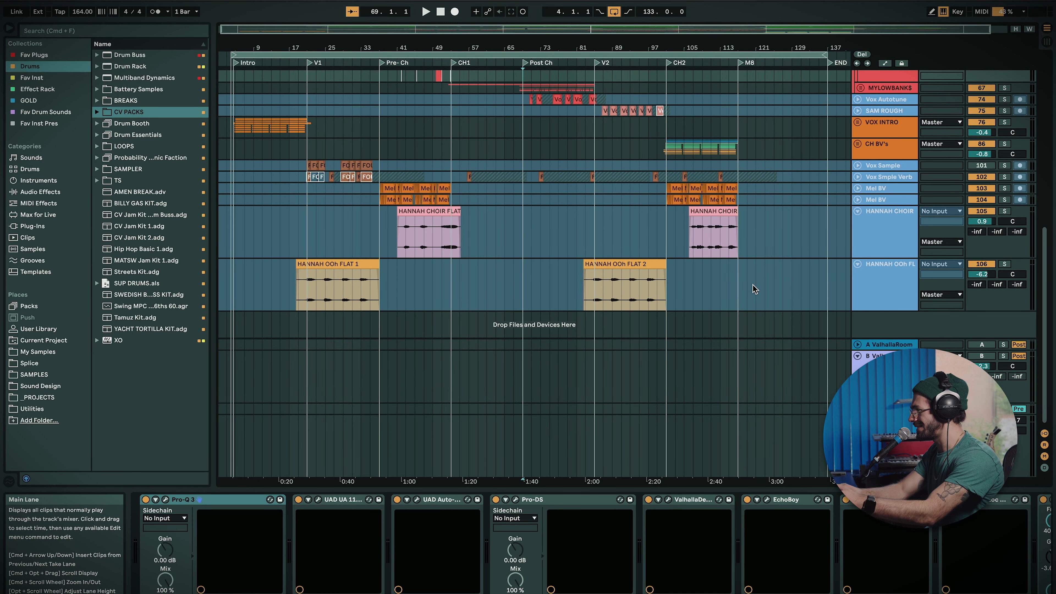
# Place the cursor at bar 121 and step the track selection up from the bottom OOh vocal track past the LD VOX group.
pyautogui.click(754, 289)
pyautogui.press('Up')
pyautogui.press('Up')
pyautogui.press('Up')
pyautogui.press('Up')
pyautogui.press('Up')
pyautogui.press('Up')
pyautogui.press('Up')
pyautogui.press('Up')
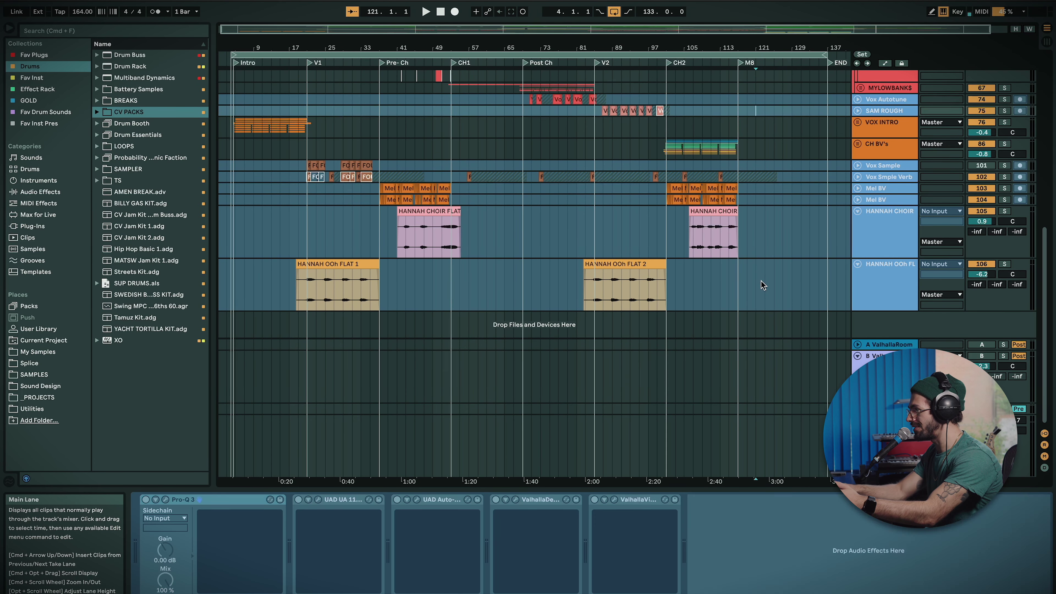
pyautogui.press('Up')
pyautogui.press('Up')
pyautogui.press('Up')
pyautogui.press('Up')
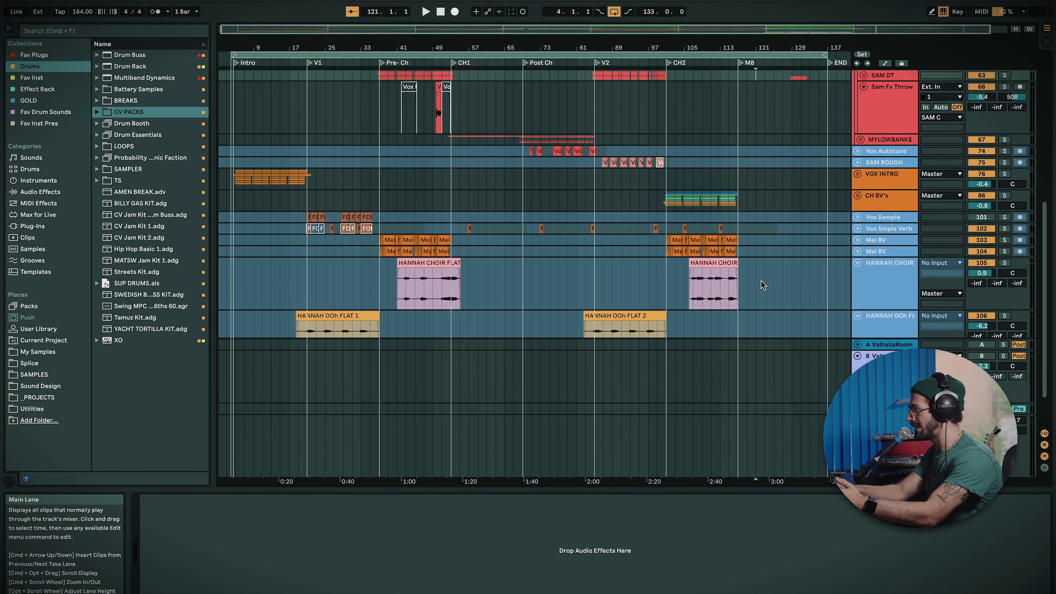
pyautogui.press('Up')
pyautogui.press('Up')
pyautogui.press('Up')
pyautogui.press('Up')
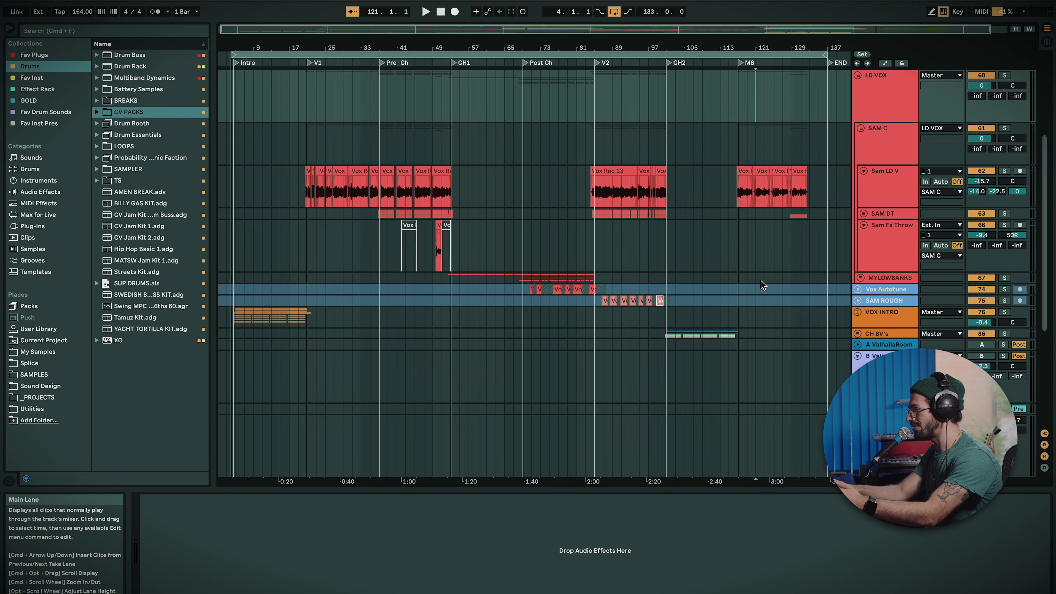
pyautogui.press('Up')
pyautogui.press('Up')
pyautogui.press('Up')
pyautogui.press('Up')
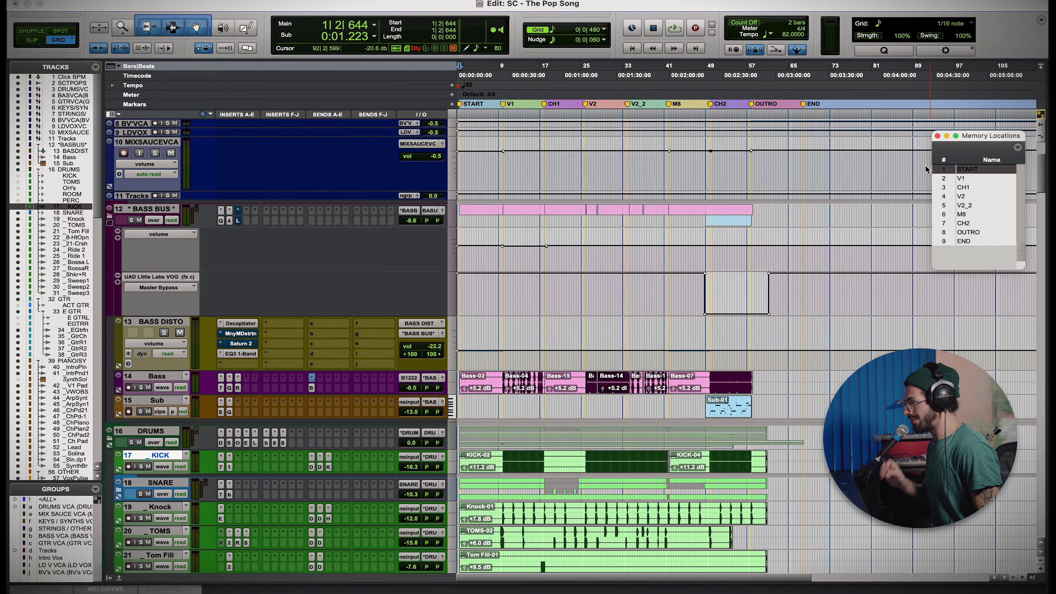
# Show the mixer of the SC - The Pop Song session and look back from the mix buses to the VCA masters and bass channels.
pyautogui.press('super+equal')
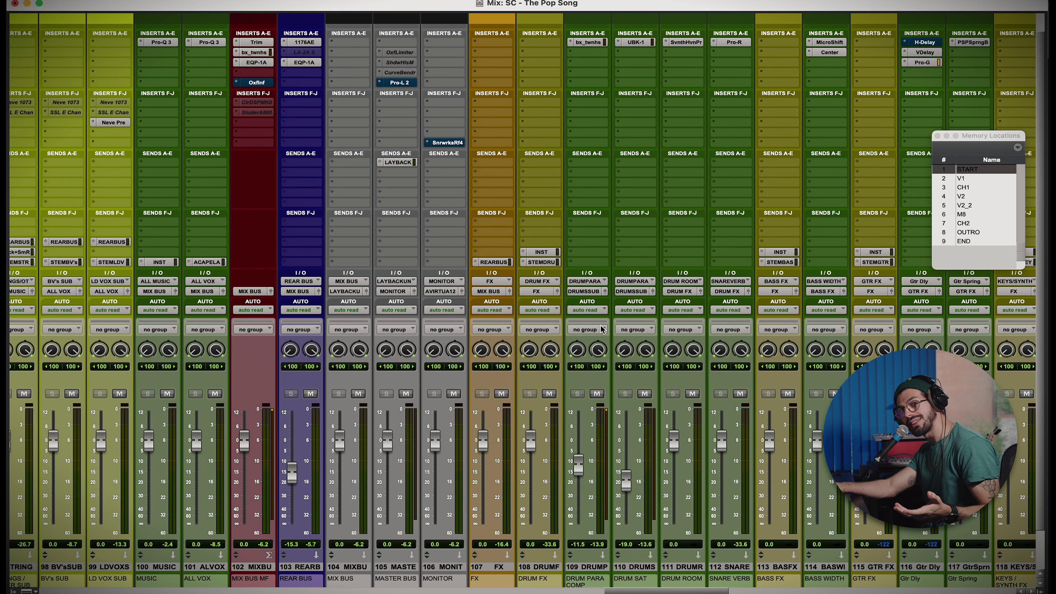
pyautogui.scroll(1, 469, 474)
pyautogui.hscroll(-20, 470, 474)
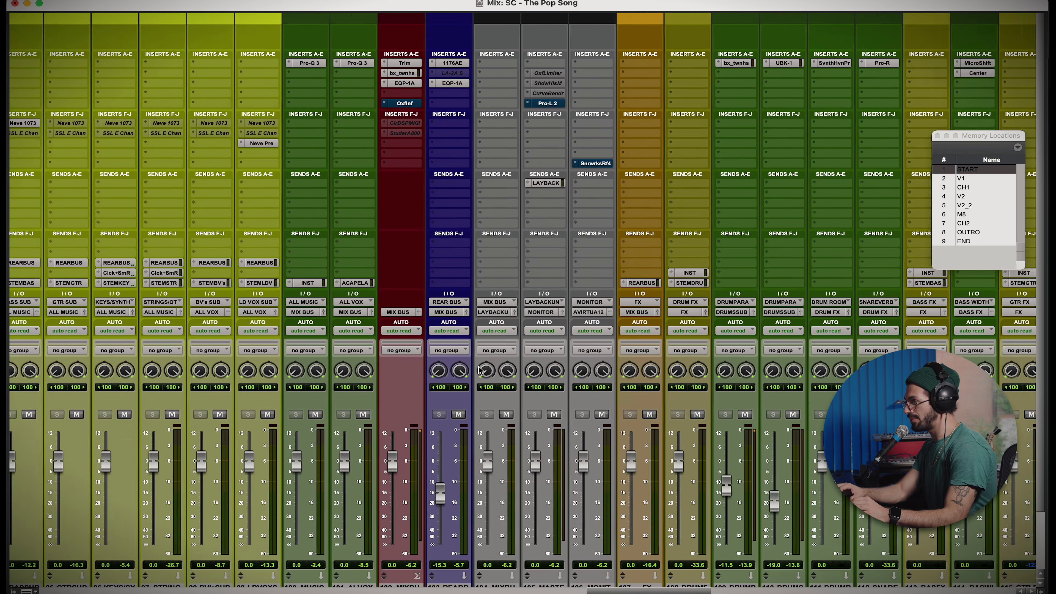
pyautogui.hscroll(-20, 479, 369)
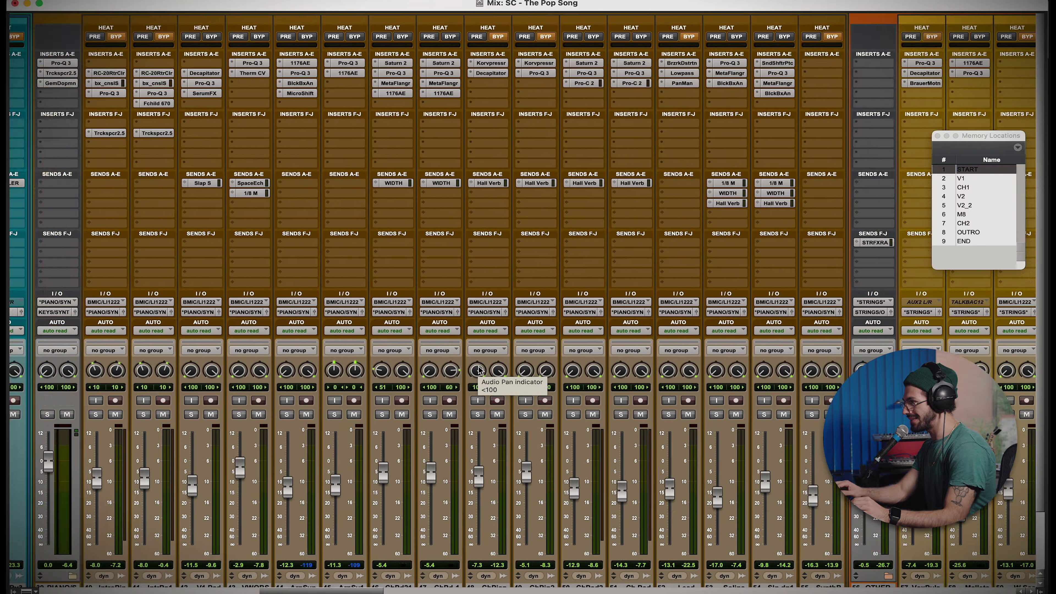
pyautogui.scroll(-1, 479, 369)
pyautogui.hscroll(5, 479, 370)
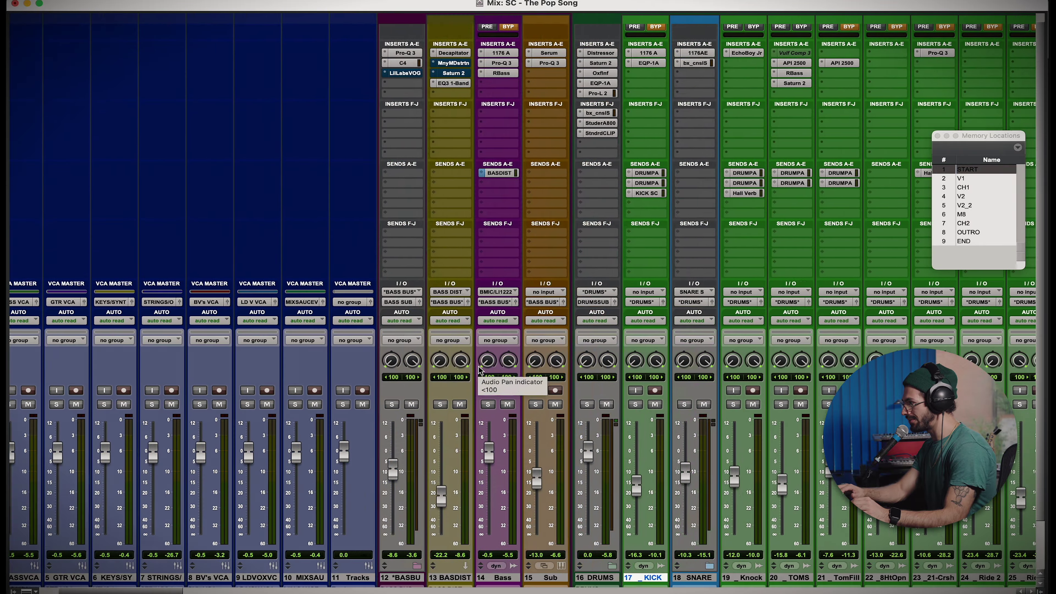
# Examine the inserts and sends on the drum, guitar, piano/synth, OTHER and OUTRO mixer channels.
pyautogui.scroll(1, 460, 368)
pyautogui.hscroll(3, 460, 367)
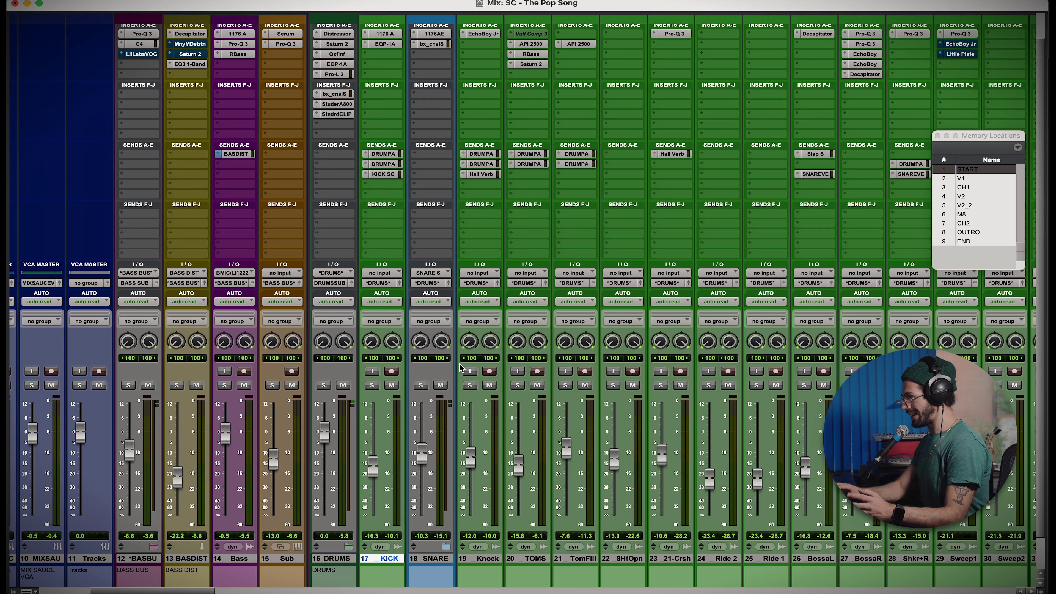
pyautogui.hscroll(6, 460, 368)
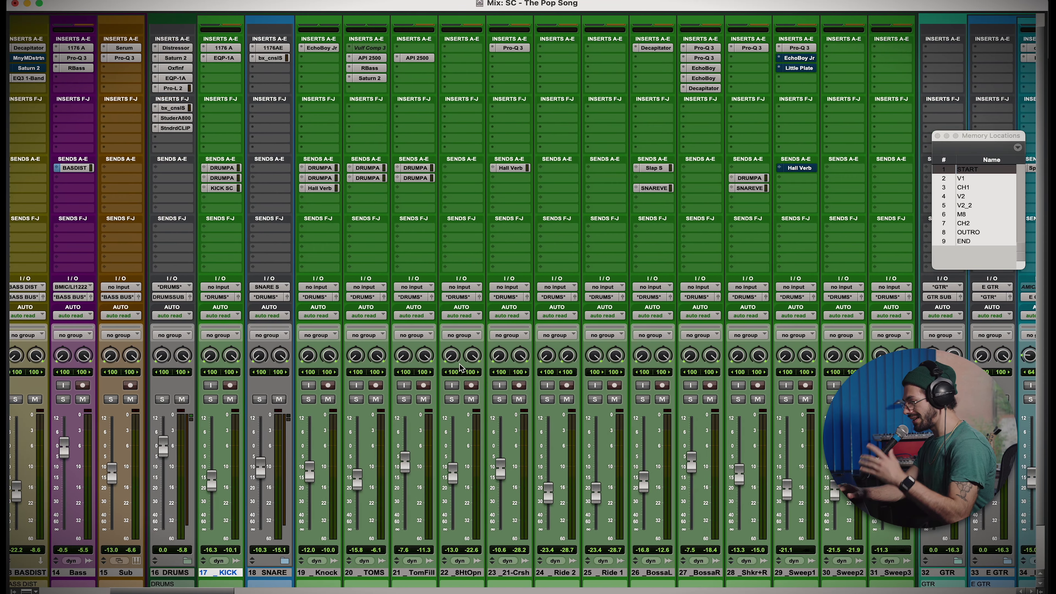
pyautogui.hscroll(15, 460, 367)
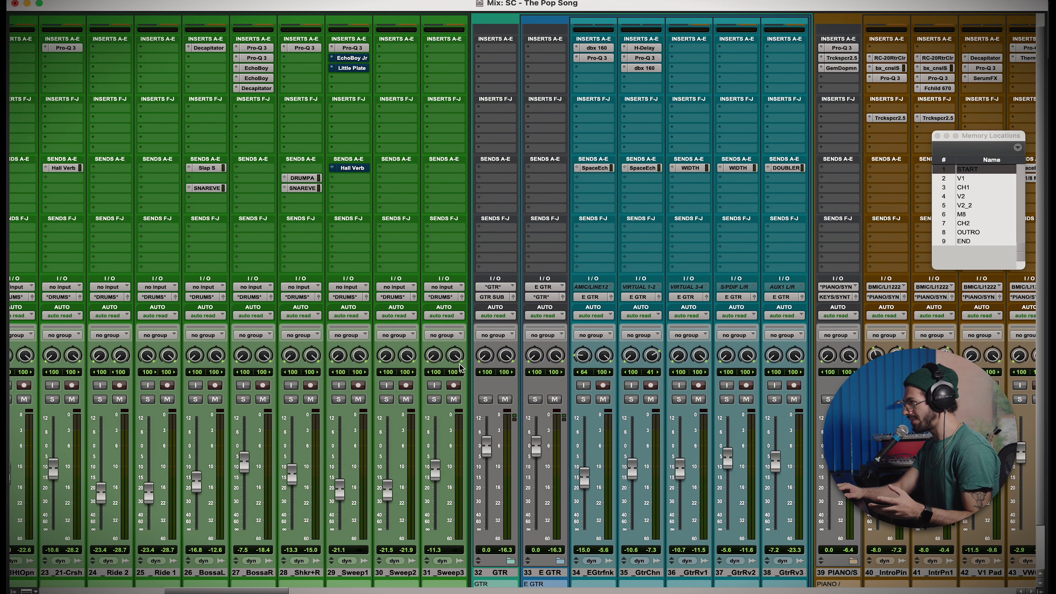
pyautogui.hscroll(6, 460, 368)
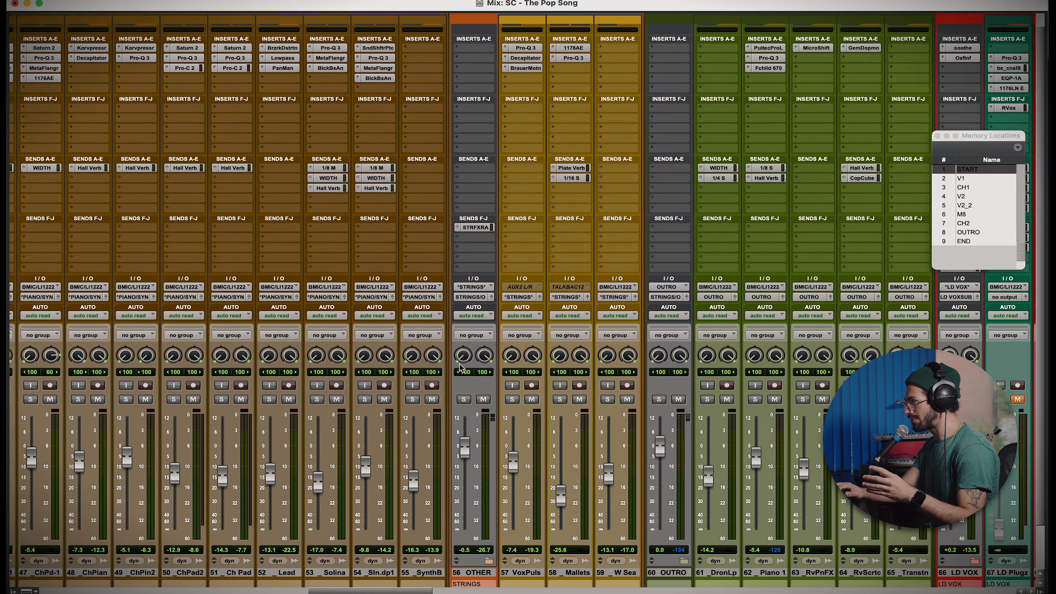
# Examine the plug-in chains and sends on the LD VOX, LD Plugz, lead vocal, BV's and CH VOX channels.
pyautogui.scroll(1, 461, 367)
pyautogui.hscroll(1, 460, 367)
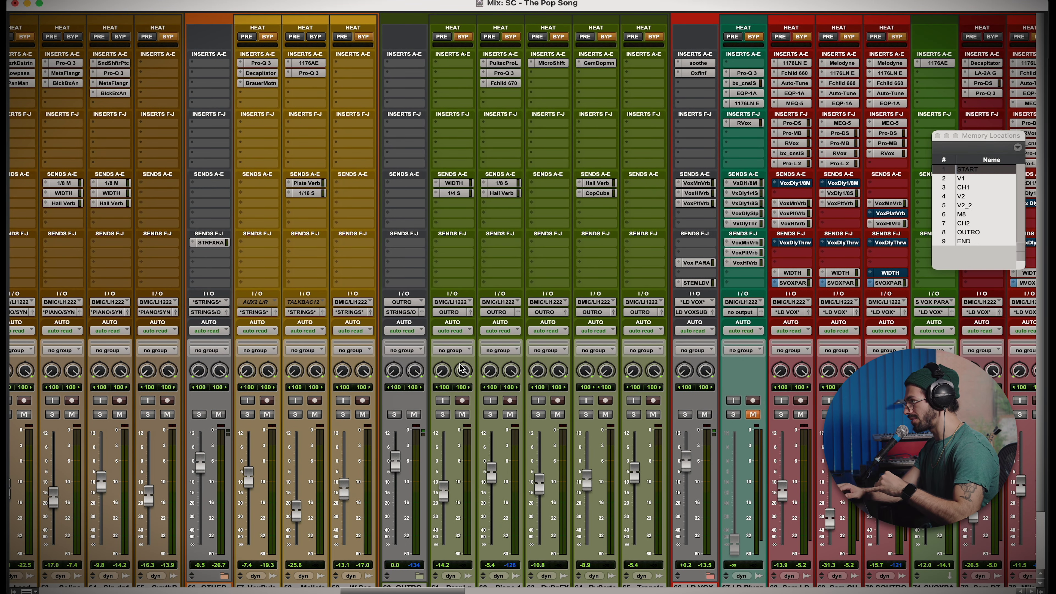
pyautogui.hscroll(6, 461, 368)
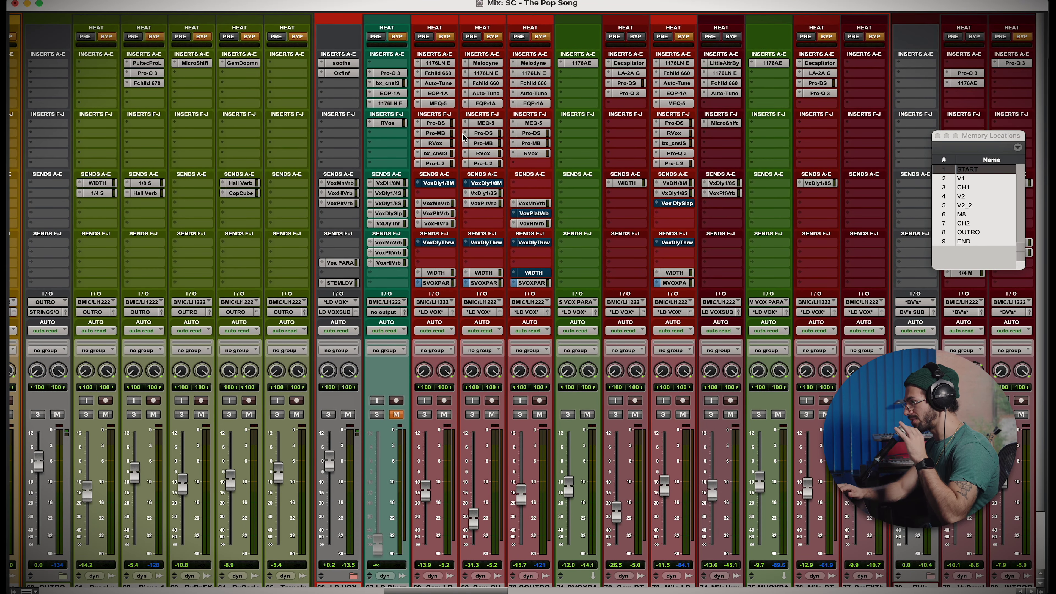
pyautogui.hscroll(1, 461, 350)
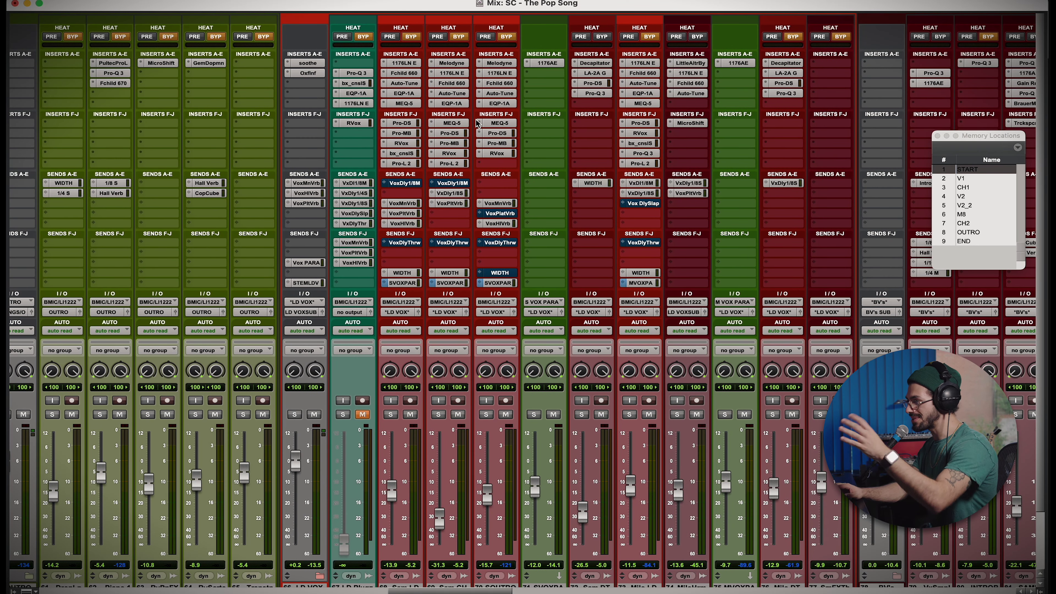
pyautogui.hscroll(3, 495, 141)
pyautogui.hscroll(2, 518, 163)
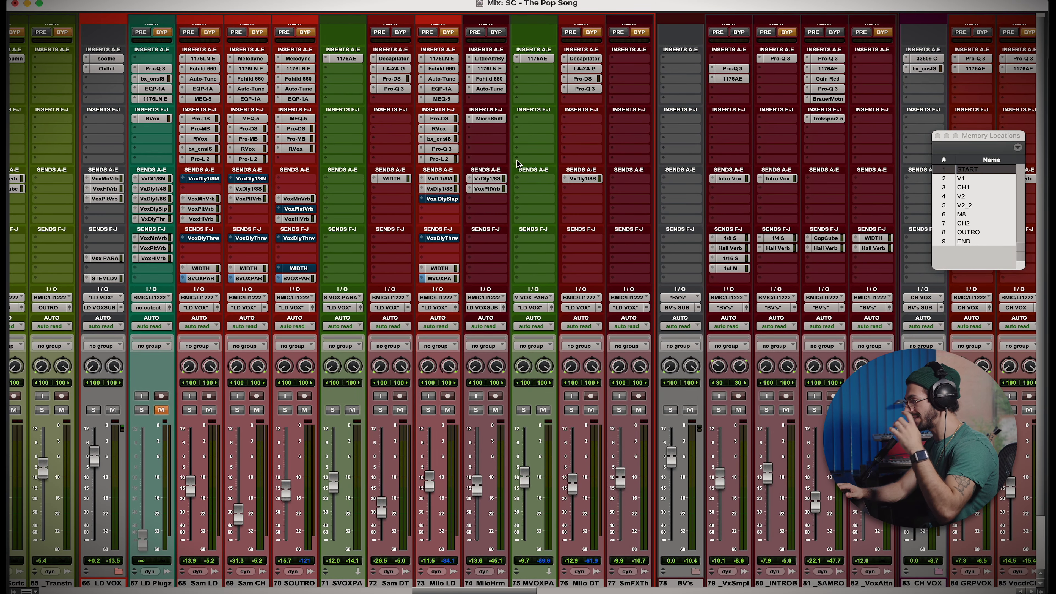
# Examine the vocal and global FX returns and the sub, MUSIC, ALL VOX and mix bus channels in the mixer.
pyautogui.hscroll(20, 517, 163)
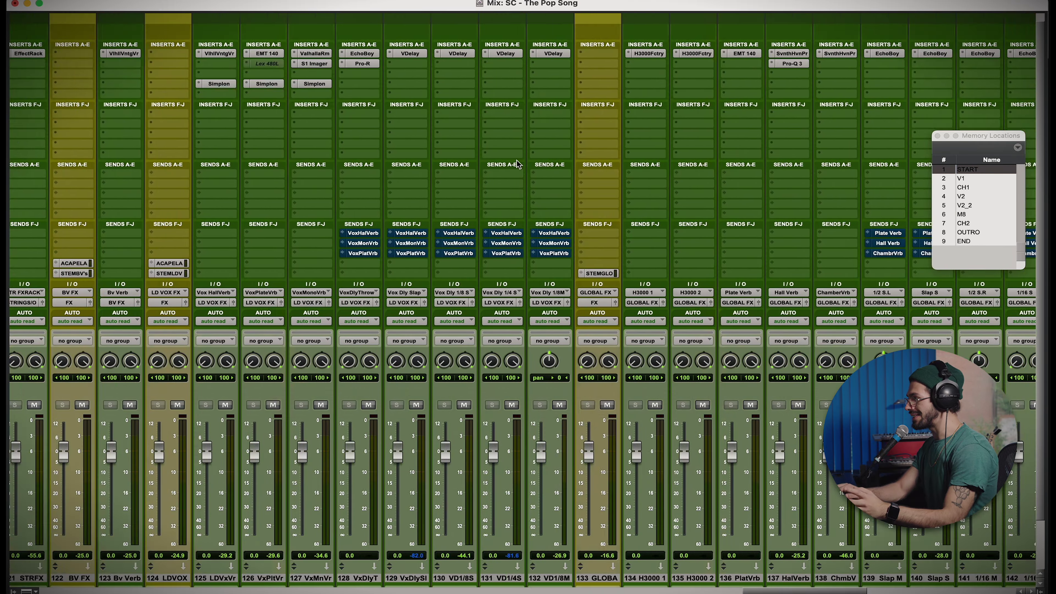
pyautogui.hscroll(-12, 517, 163)
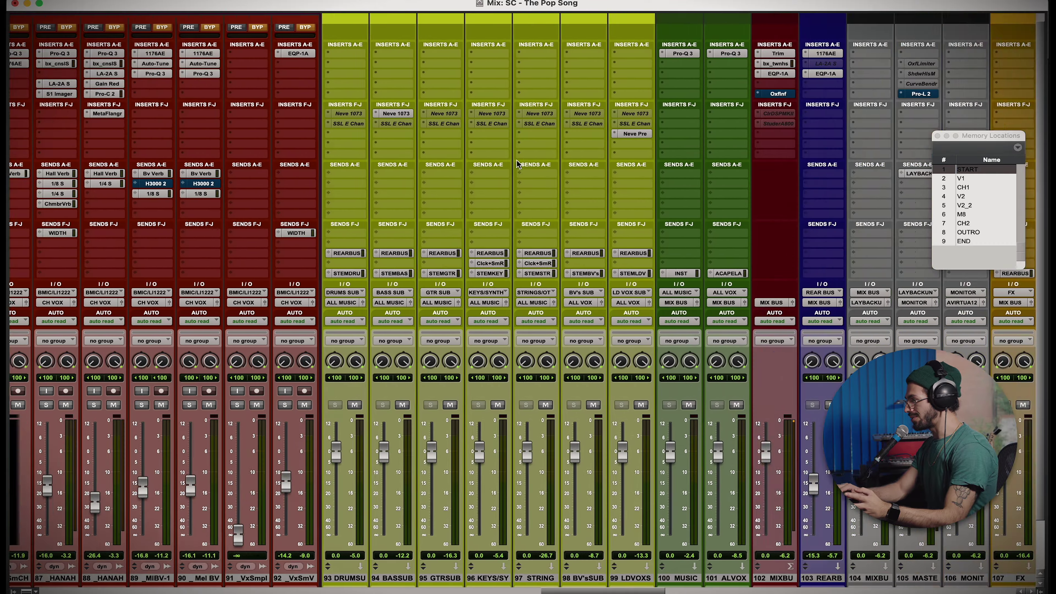
pyautogui.hscroll(-20, 517, 160)
pyautogui.hscroll(-8, 517, 164)
# Return to the edit view and examine the tracks from drums through guitars, synths, outro and vocals to the sub buses.
pyautogui.press('super+equal')
pyautogui.scroll(-20, 509, 311)
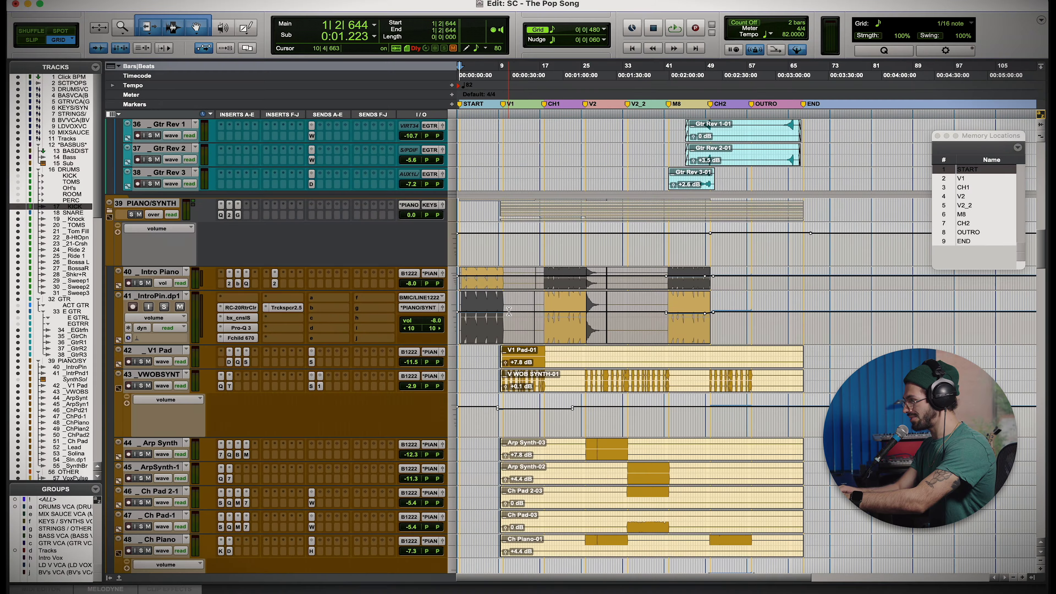
pyautogui.scroll(15, 509, 312)
pyautogui.scroll(-15, 546, 341)
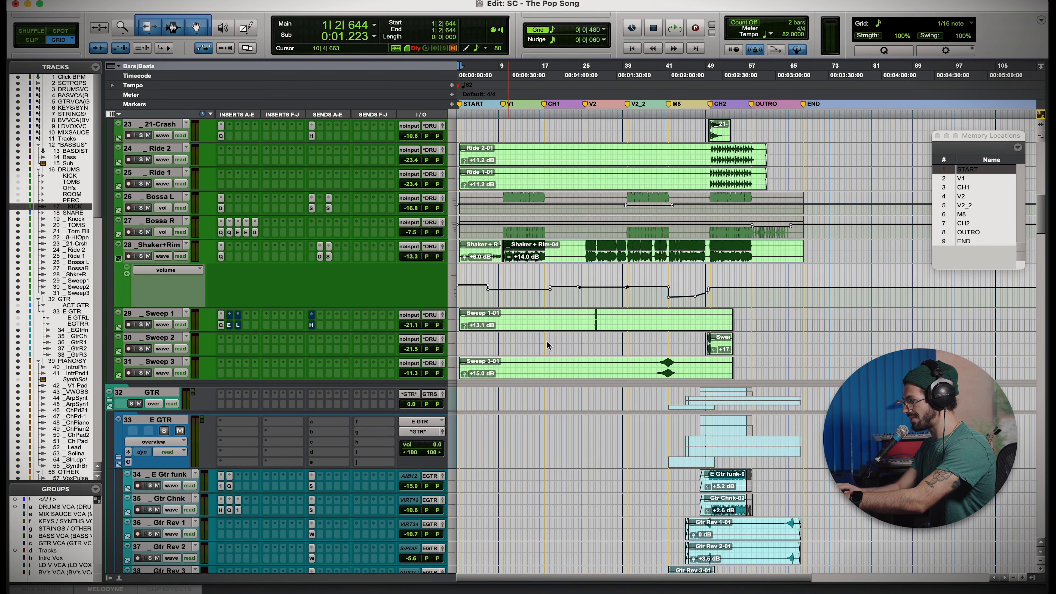
pyautogui.scroll(5, 547, 341)
pyautogui.scroll(-12, 547, 341)
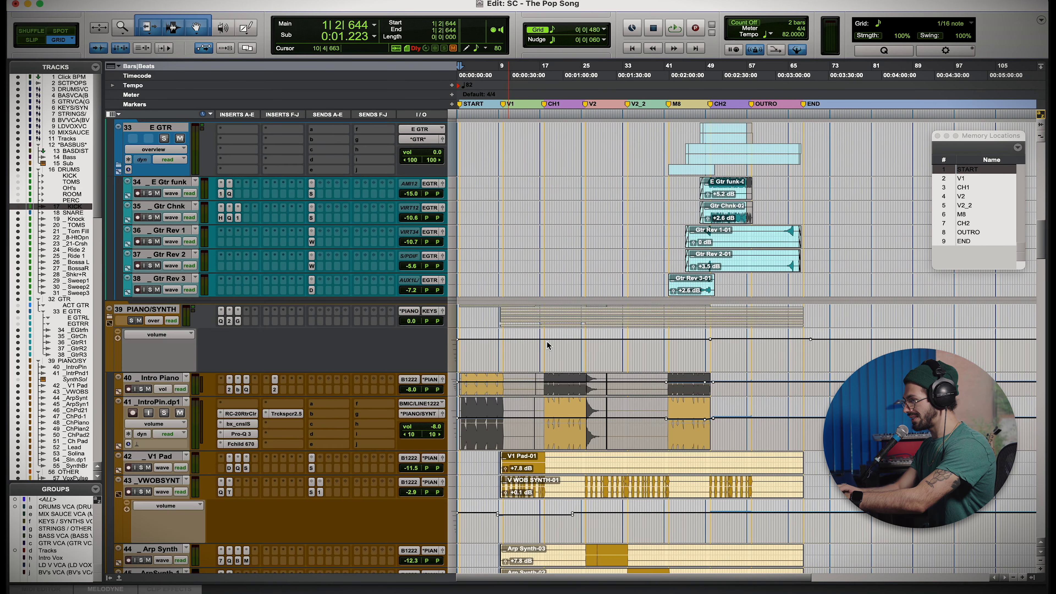
pyautogui.scroll(-10, 546, 341)
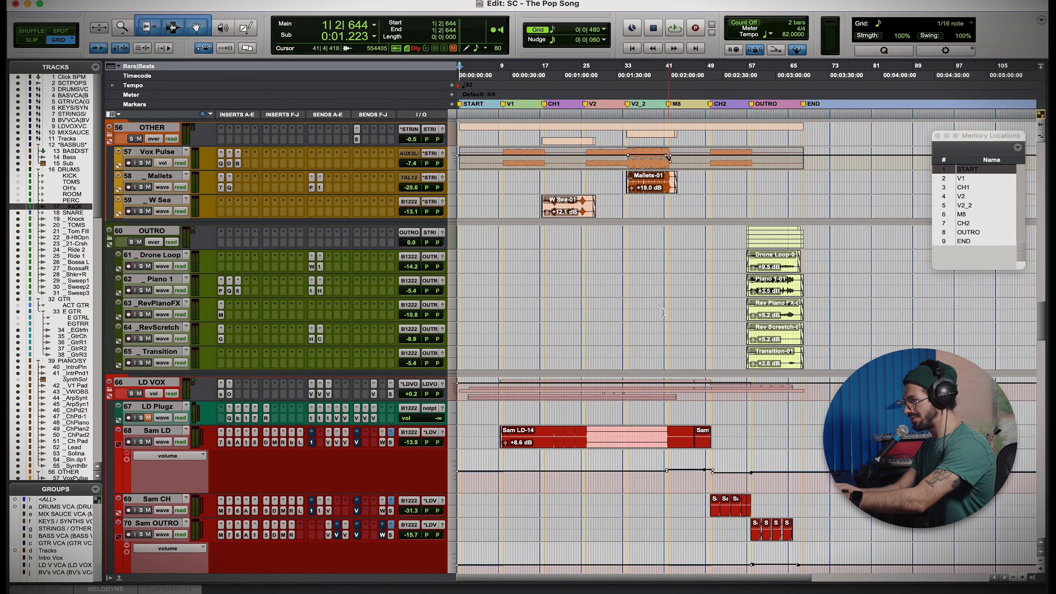
pyautogui.scroll(-15, 663, 312)
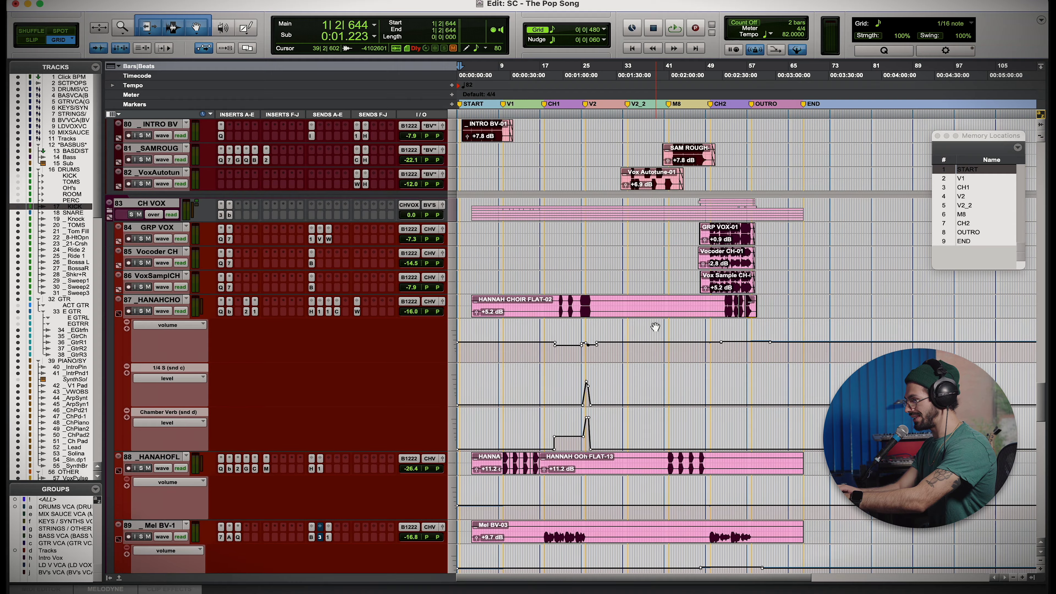
pyautogui.scroll(-12, 655, 327)
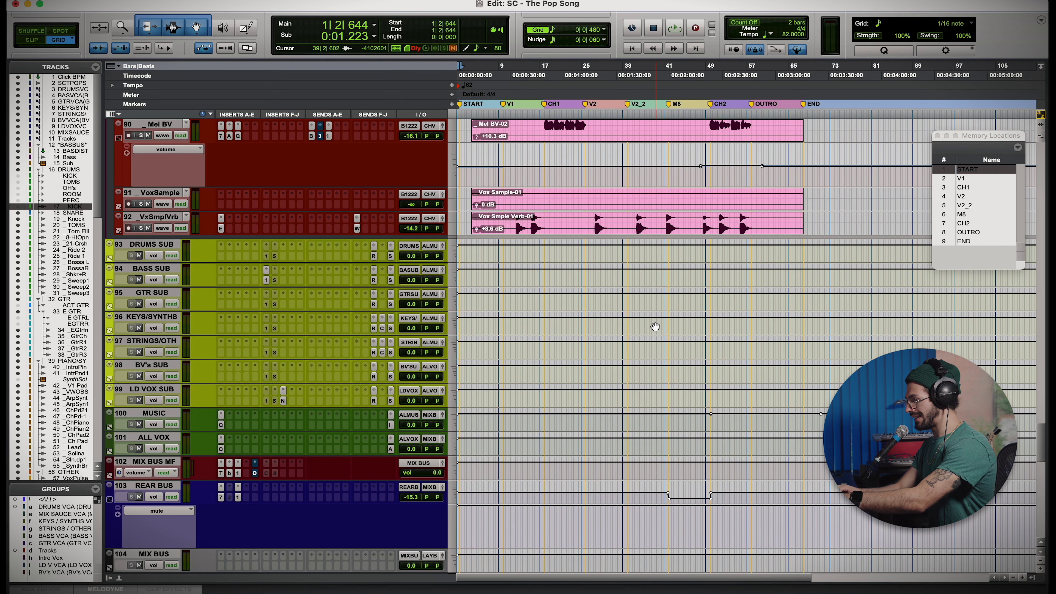
# Examine the bus tracks from ALL VOX and MIX BUS MF to MASTER BUS, selecting each of these three in turn.
pyautogui.scroll(2, 635, 325)
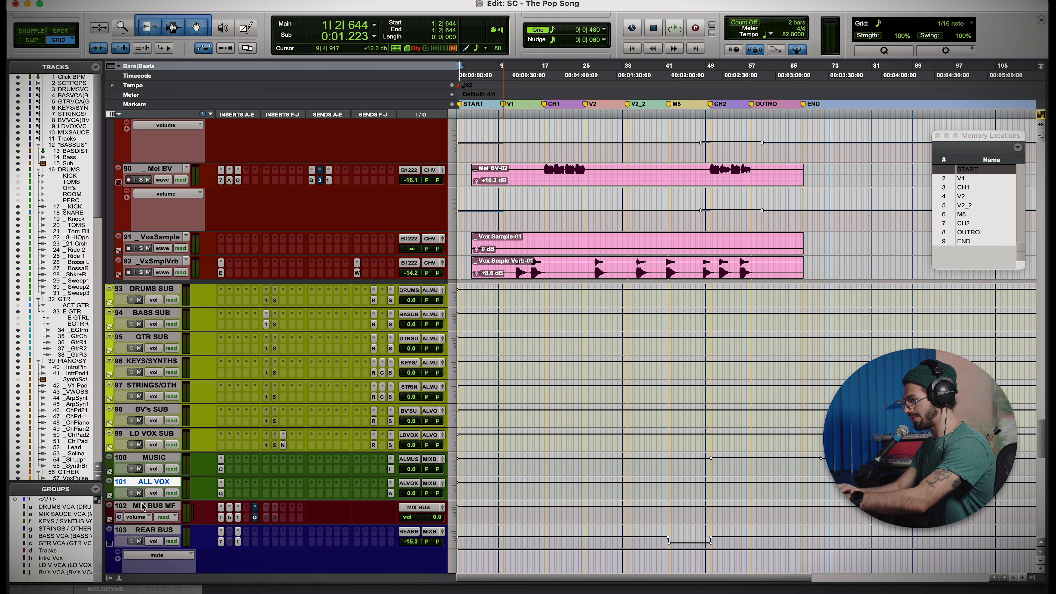
pyautogui.scroll(-2, 142, 506)
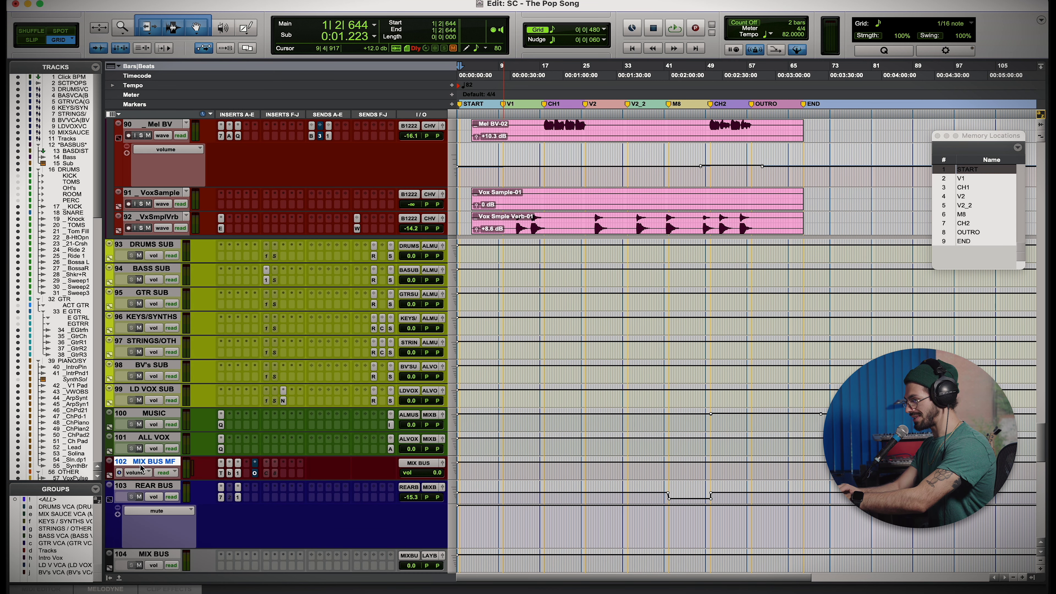
pyautogui.scroll(-3, 142, 467)
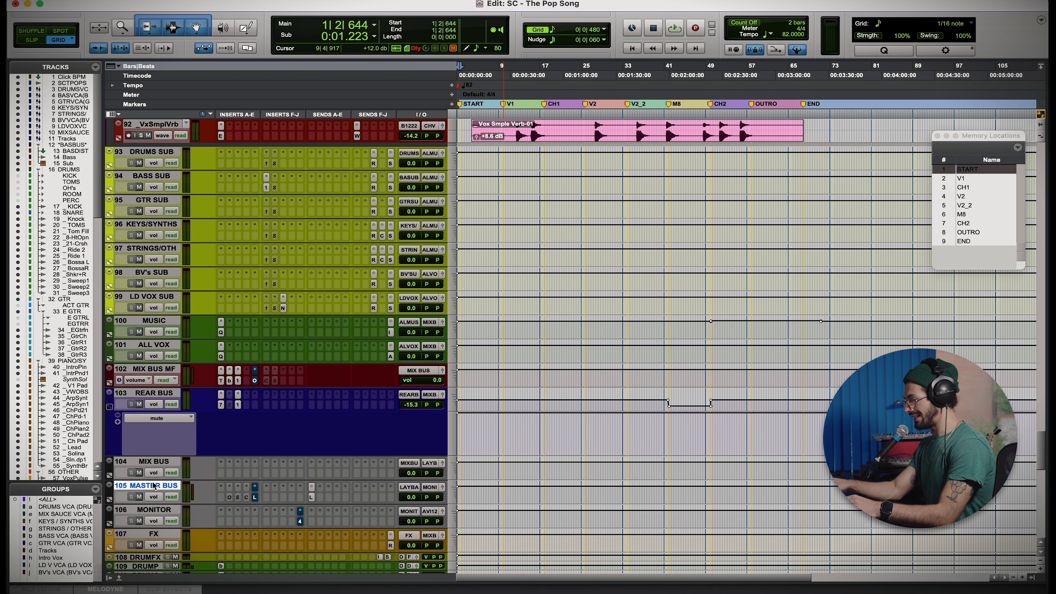
# Show the mixer and examine the inserts on the mix bus, rear bus and master bus channels and Sonarworks Reference 4 on MONITOR.
pyautogui.press('super+equal')
pyautogui.hscroll(15, 739, 273)
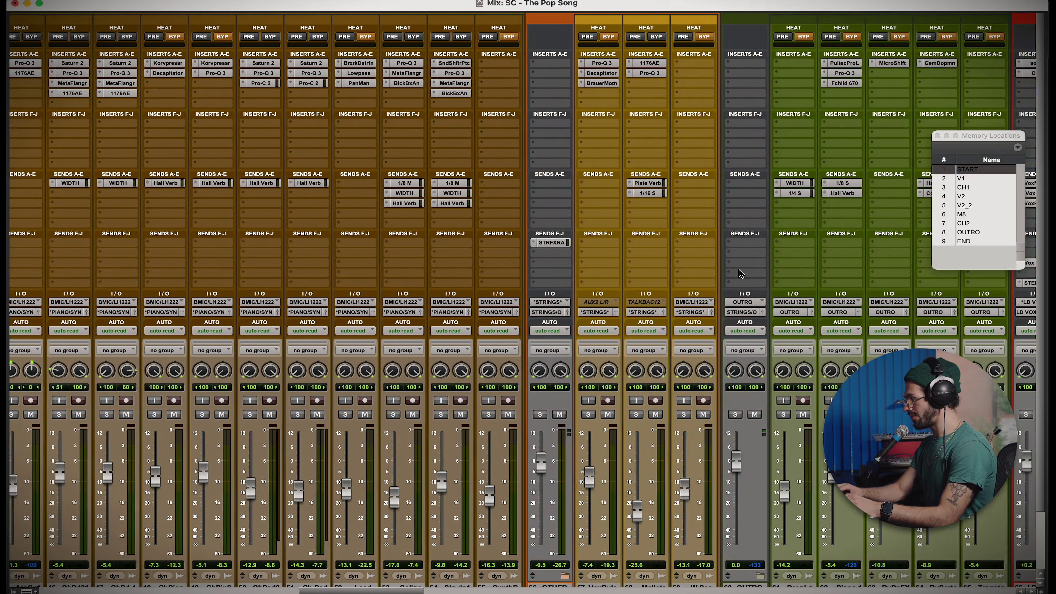
pyautogui.hscroll(6, 739, 273)
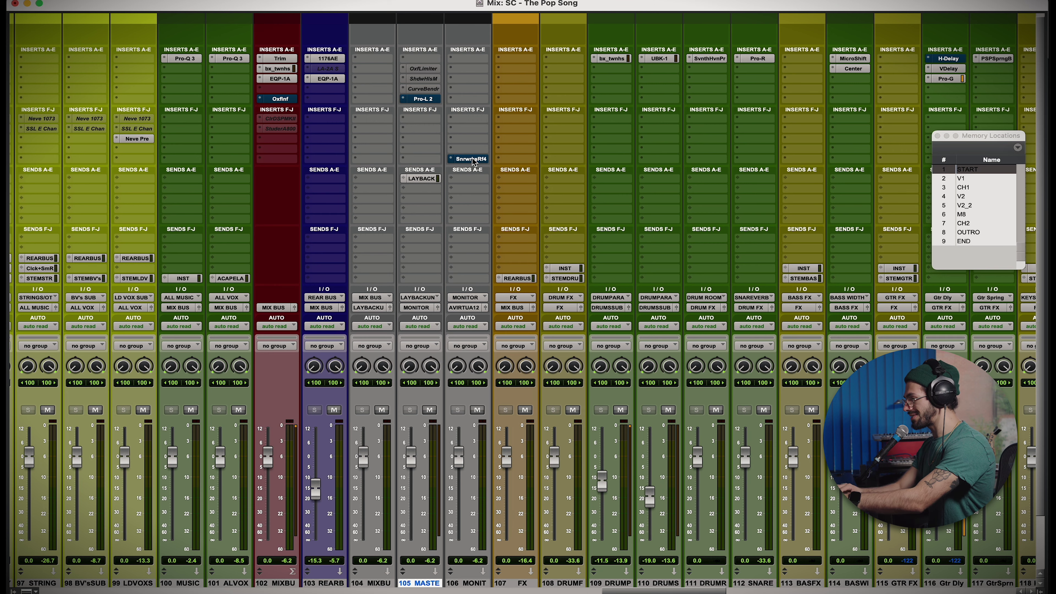
pyautogui.hscroll(-5, 473, 161)
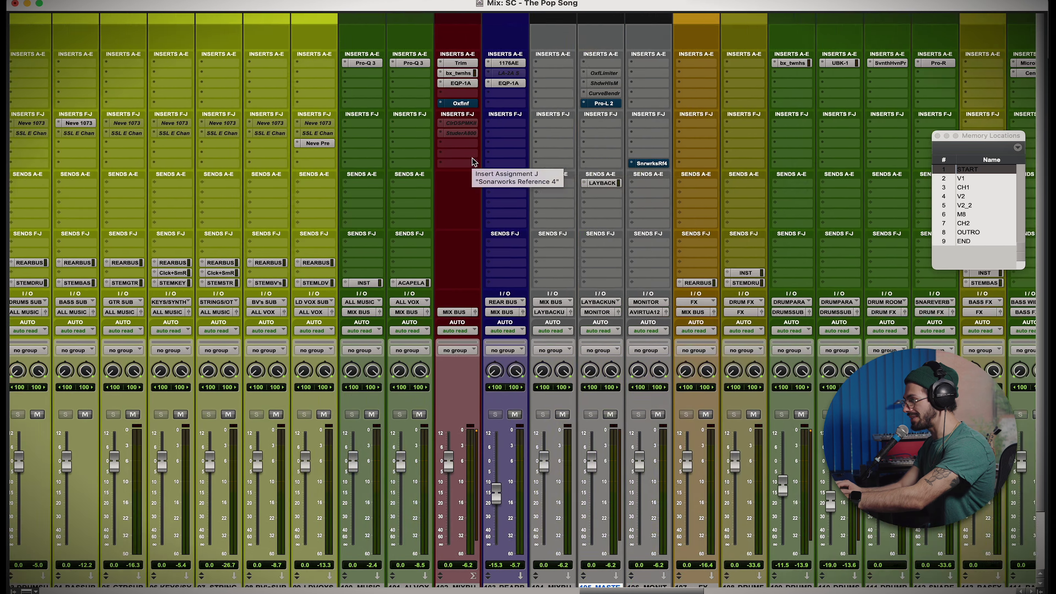
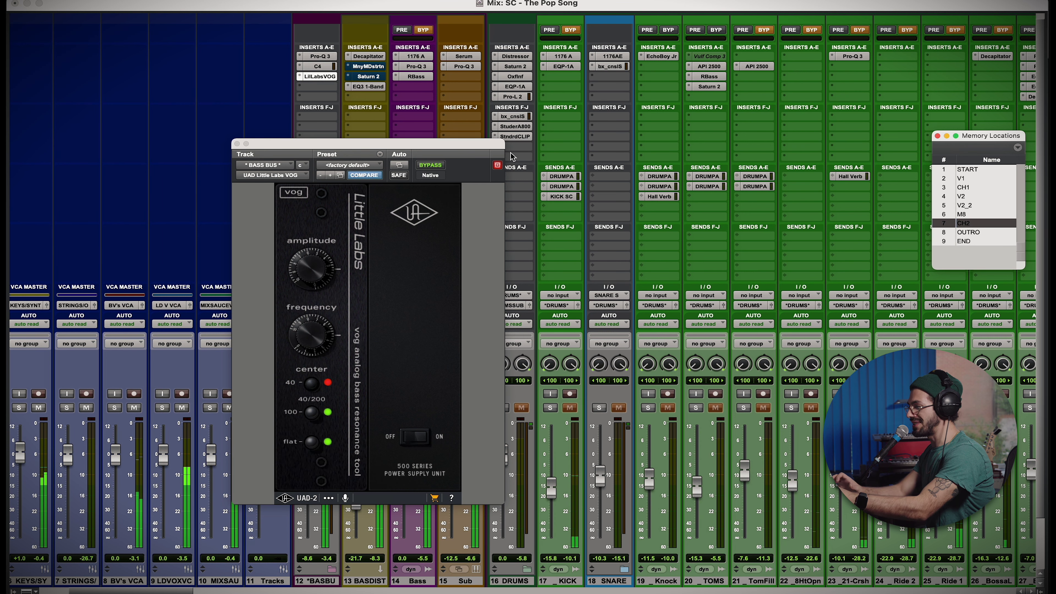
# Close the UAD Little Labs VOG plug-in on the bass bus and view the bass and drum channels.
pyautogui.click(237, 143)
pyautogui.hscroll(3, 380, 137)
pyautogui.hscroll(1, 379, 136)
pyautogui.scroll(-1, 380, 137)
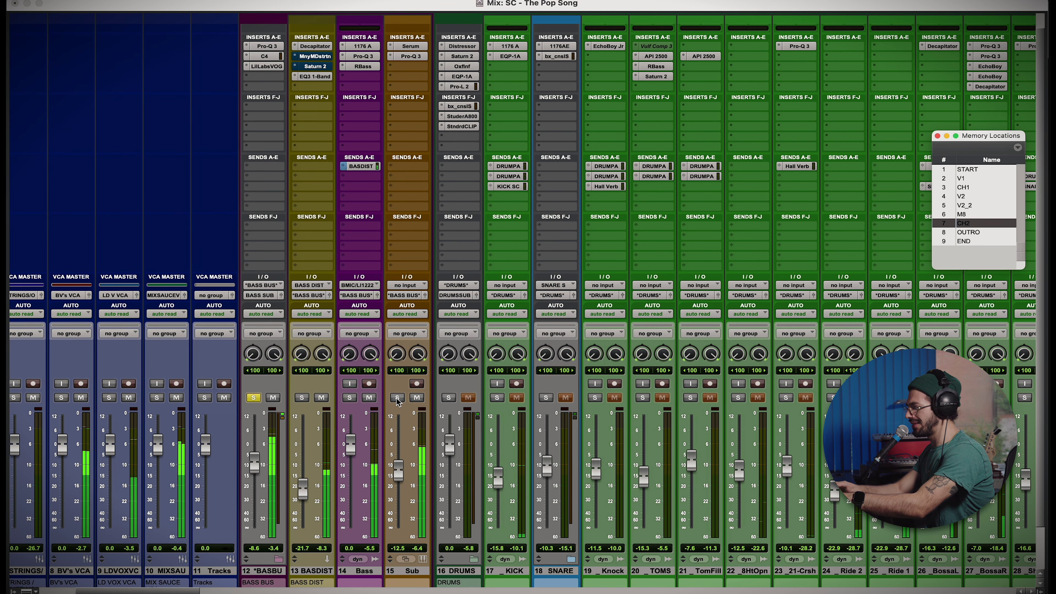
# Show the CH2 section in the edit view and audition the Sub track by briefly soloing it.
pyautogui.press('super+equal')
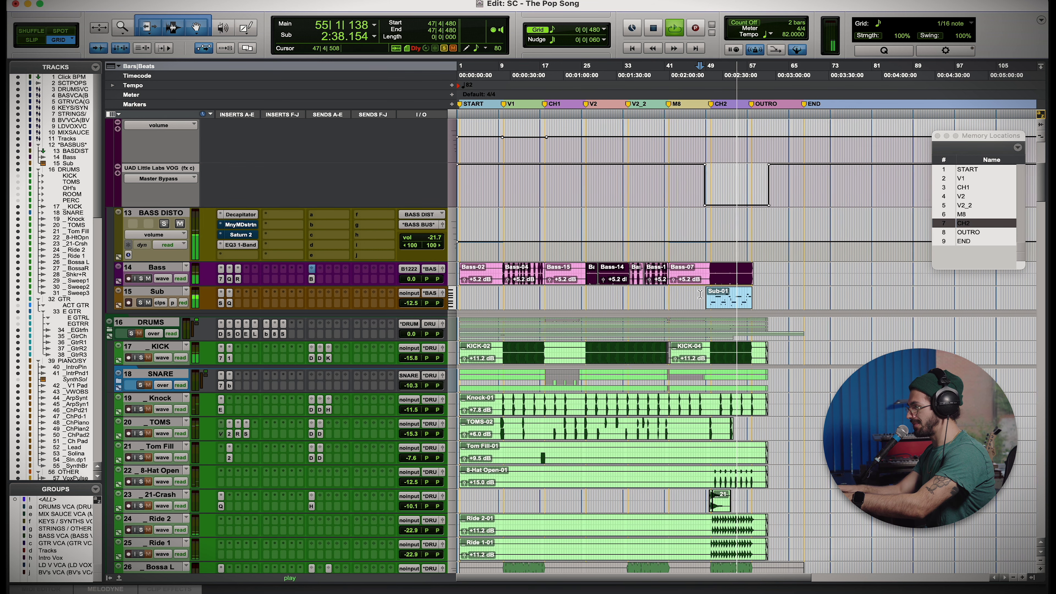
pyautogui.press('super+bracketright')
pyautogui.press('super+bracketright')
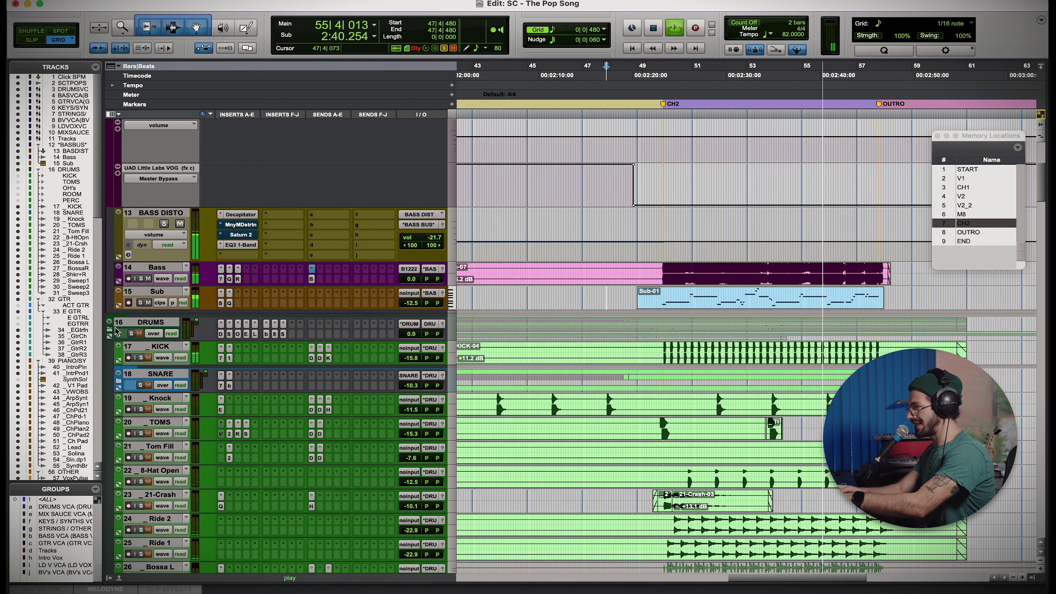
pyautogui.click(140, 303)
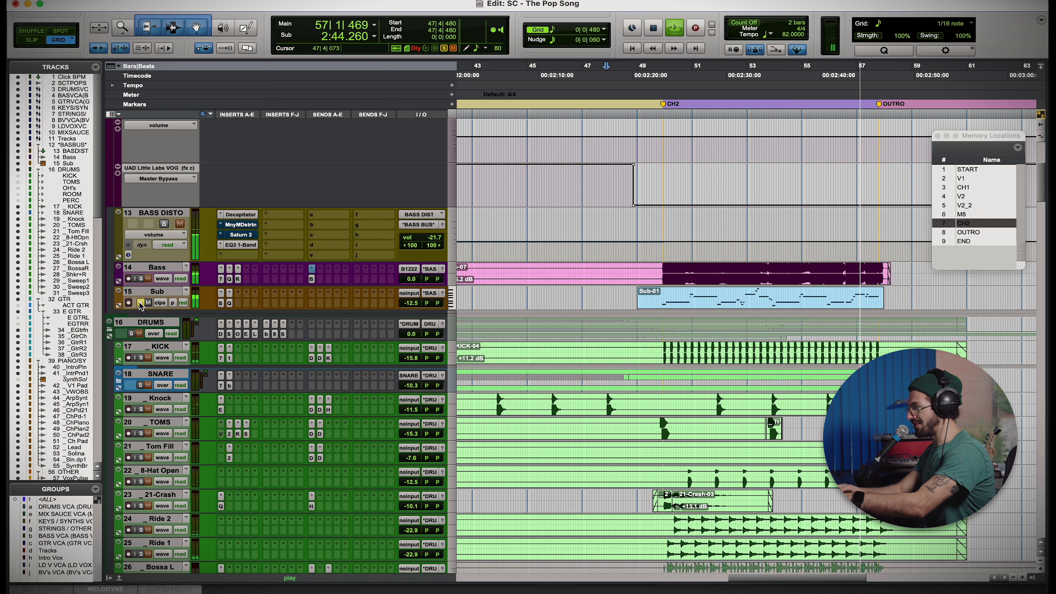
pyautogui.click(140, 303)
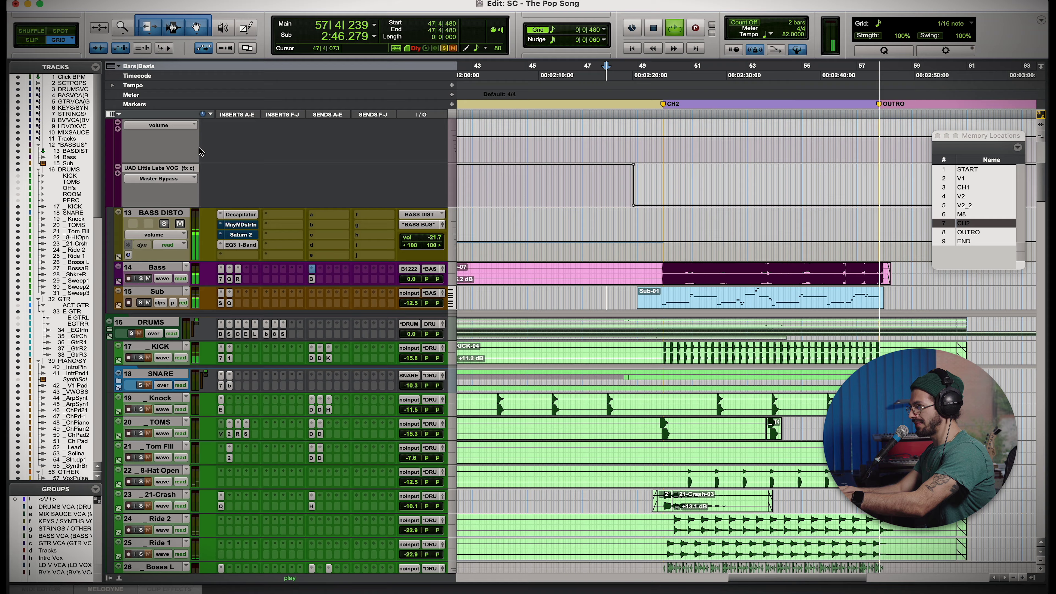
# Solo the DRUMS track in place of BASS BUS and restart playback just before the CH2 marker.
pyautogui.scroll(5, 200, 158)
pyautogui.press('space')
pyautogui.click(131, 283)
pyautogui.scroll(-3, 131, 287)
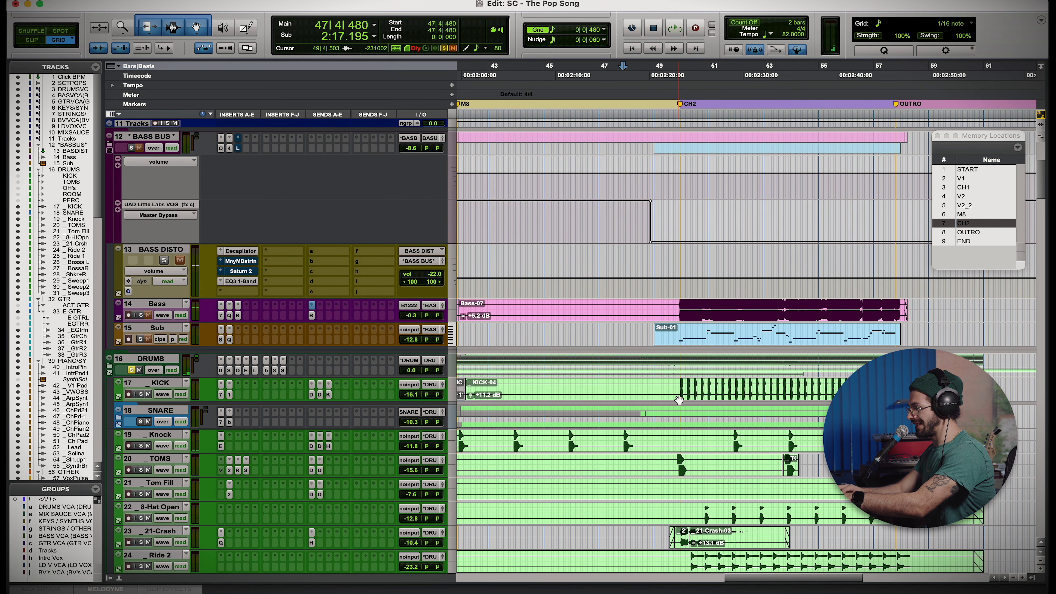
pyautogui.press('space')
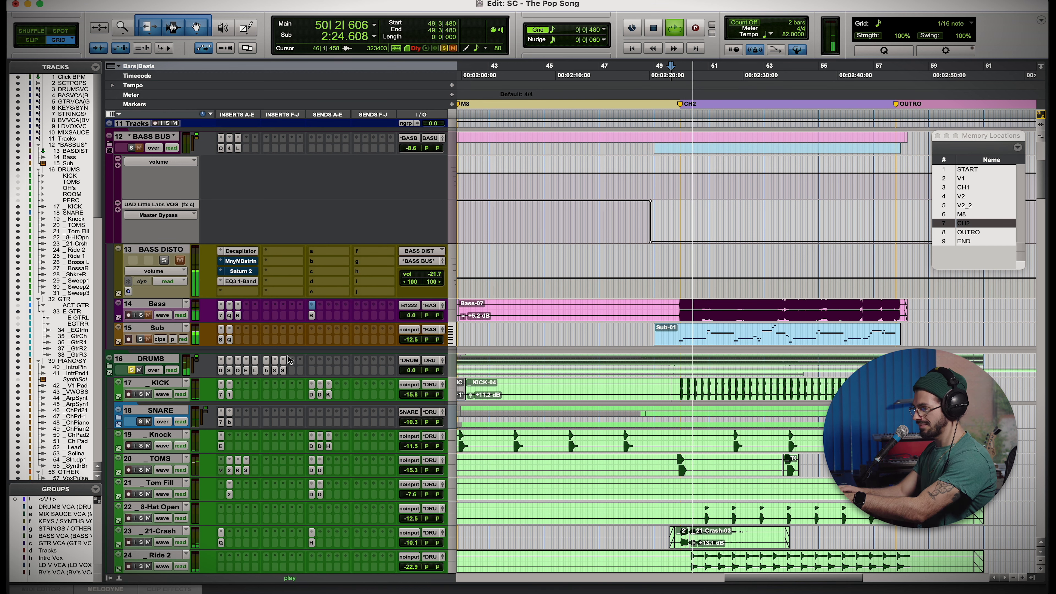
# Bypass all inserts on the DRUMS mixer channel and re-enable Distressor, Saturn 2, OxfInf, EQP-1A and Pro-L 2 one by one while listening.
pyautogui.press('super+equal')
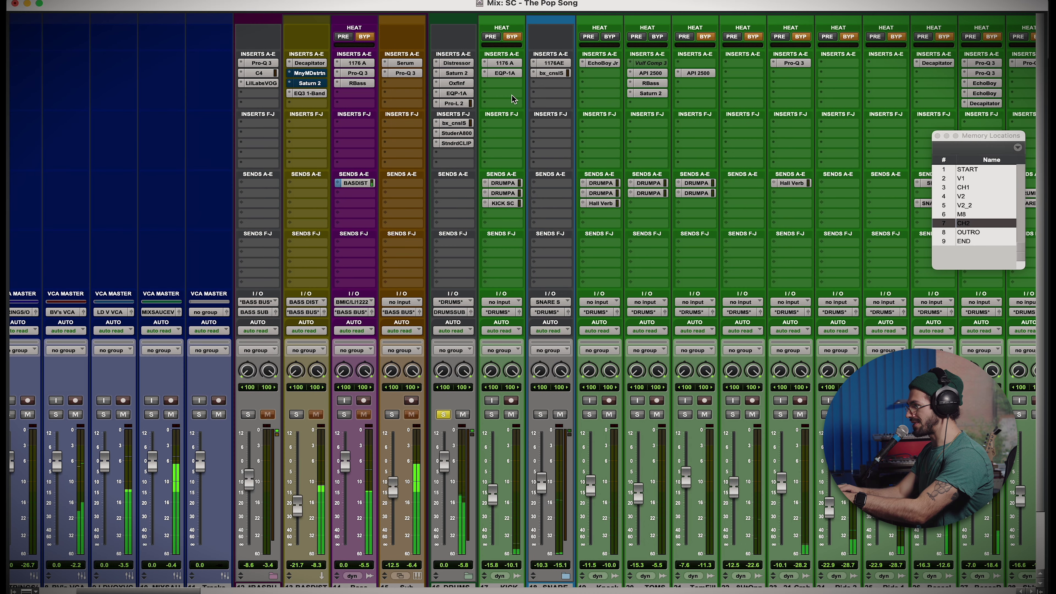
pyautogui.click(456, 62)
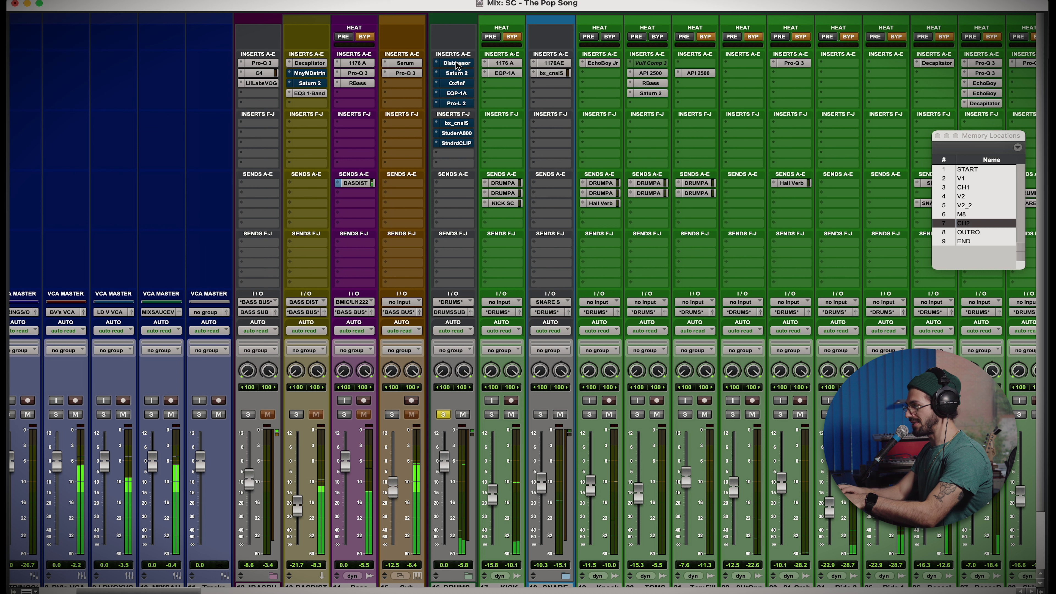
pyautogui.keyDown('super'); pyautogui.click(455, 63); pyautogui.keyUp('super')
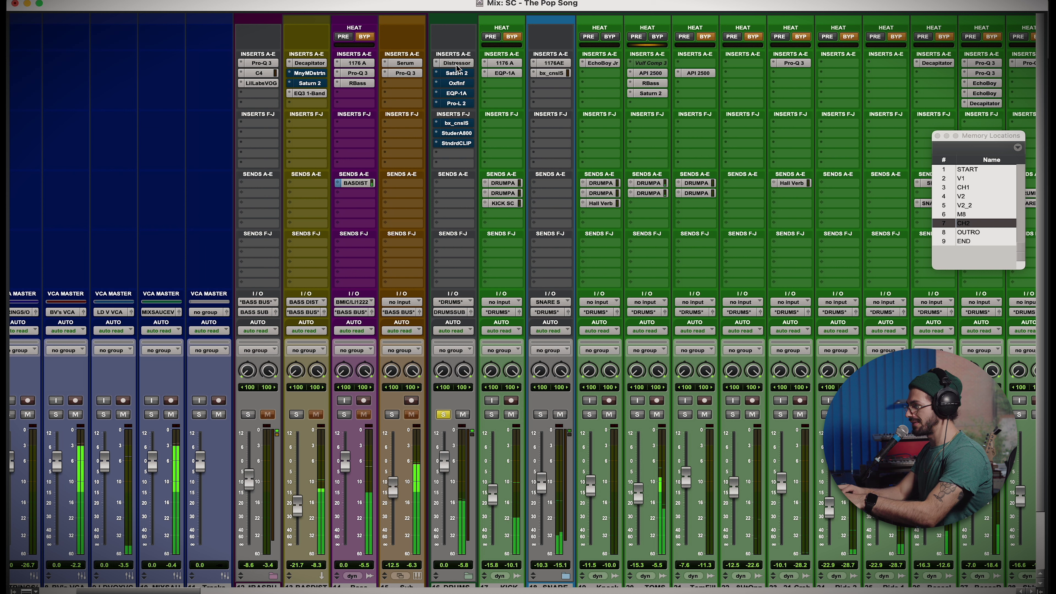
pyautogui.keyDown('super'); pyautogui.click(459, 74); pyautogui.keyUp('super')
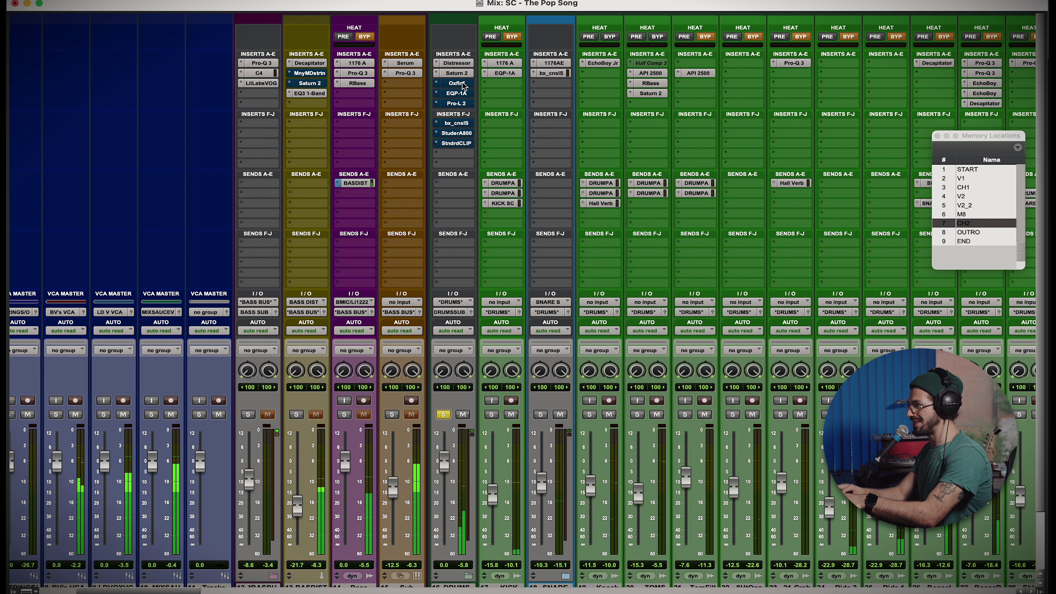
pyautogui.keyDown('super'); pyautogui.click(463, 83); pyautogui.keyUp('super')
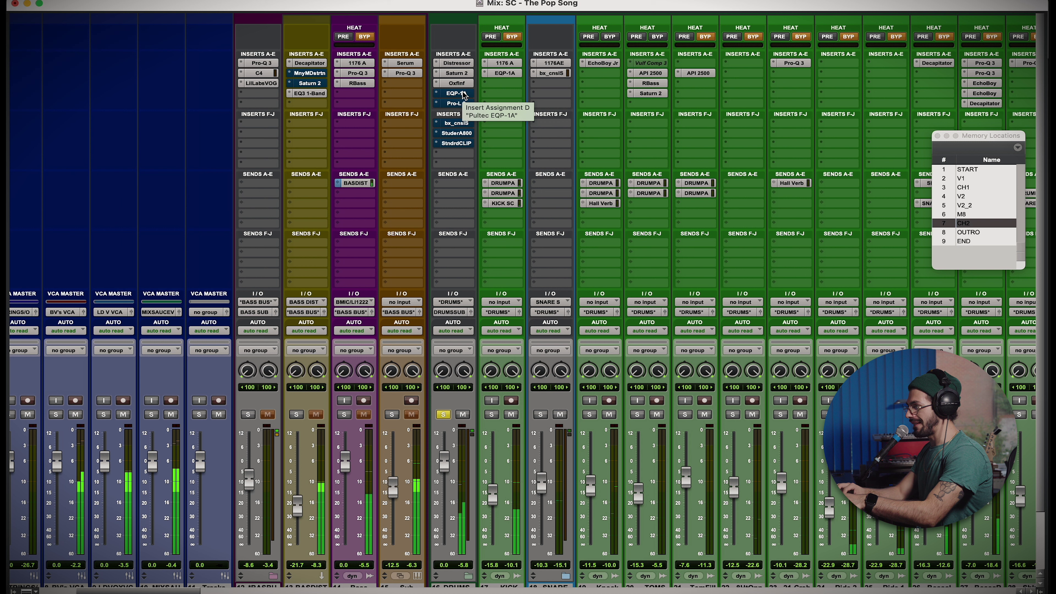
pyautogui.keyDown('super'); pyautogui.click(463, 93); pyautogui.keyUp('super')
pyautogui.keyDown('super'); pyautogui.click(465, 104); pyautogui.keyUp('super')
# Open bx_console SSL 4000 E on DRUMS, take it out of bypass, and play from the V2 marker with its window moved aside.
pyautogui.click(459, 123)
pyautogui.click(430, 124)
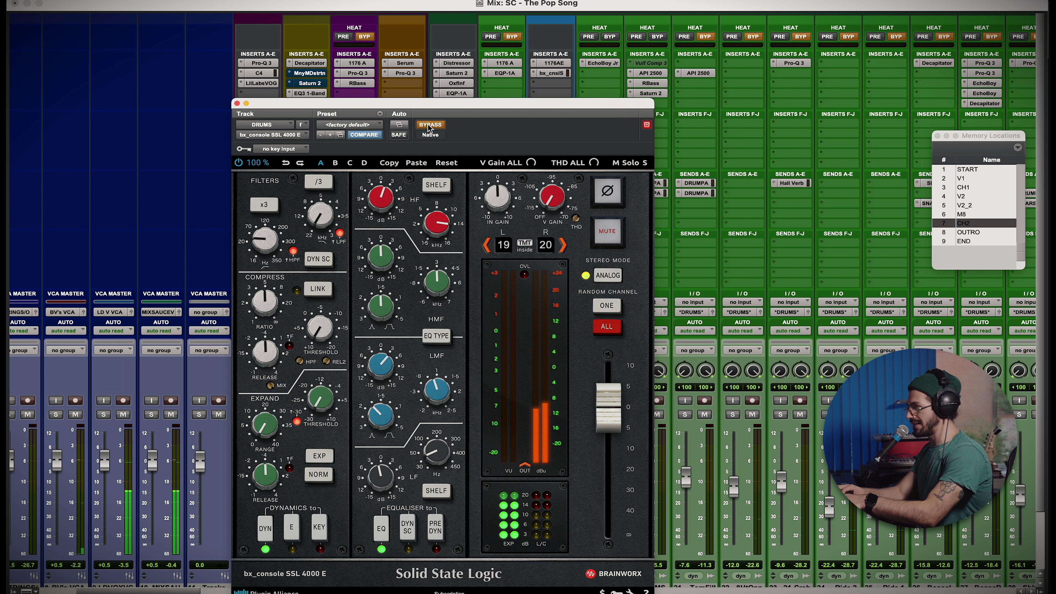
pyautogui.click(961, 197)
pyautogui.click(961, 197)
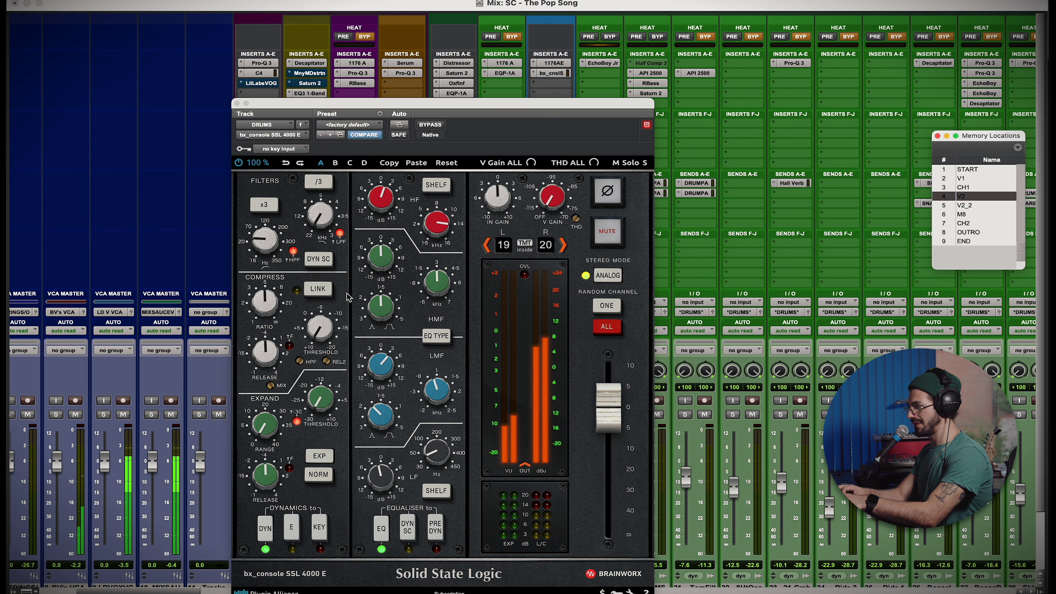
pyautogui.moveTo(514, 106); pyautogui.dragTo(846, 23)
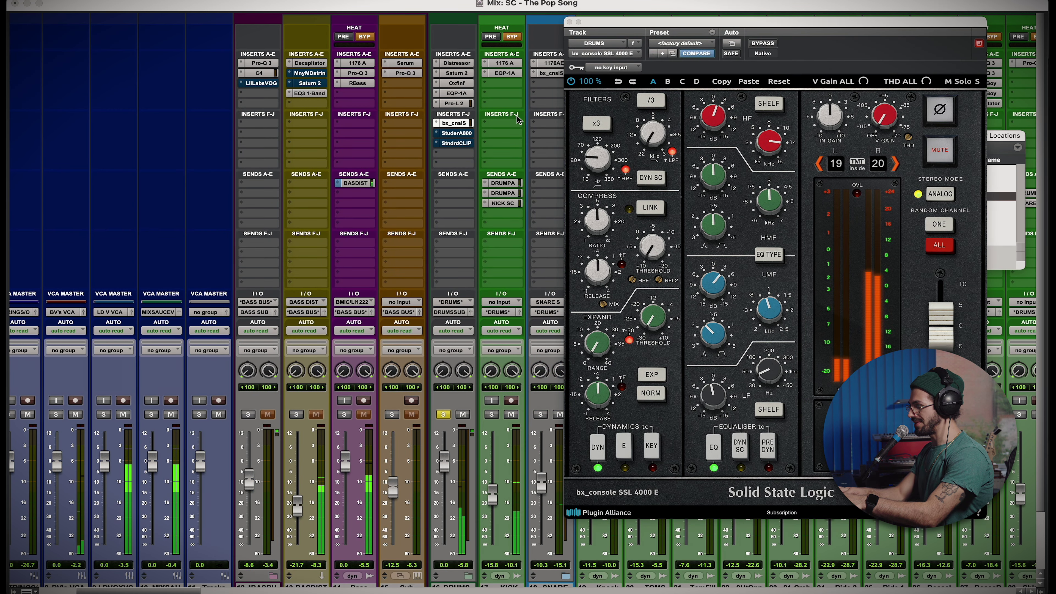
# View UAD Studer A800 and StandardCLIP on DRUMS, taking both out of bypass, and close the plug-in window.
pyautogui.click(459, 134)
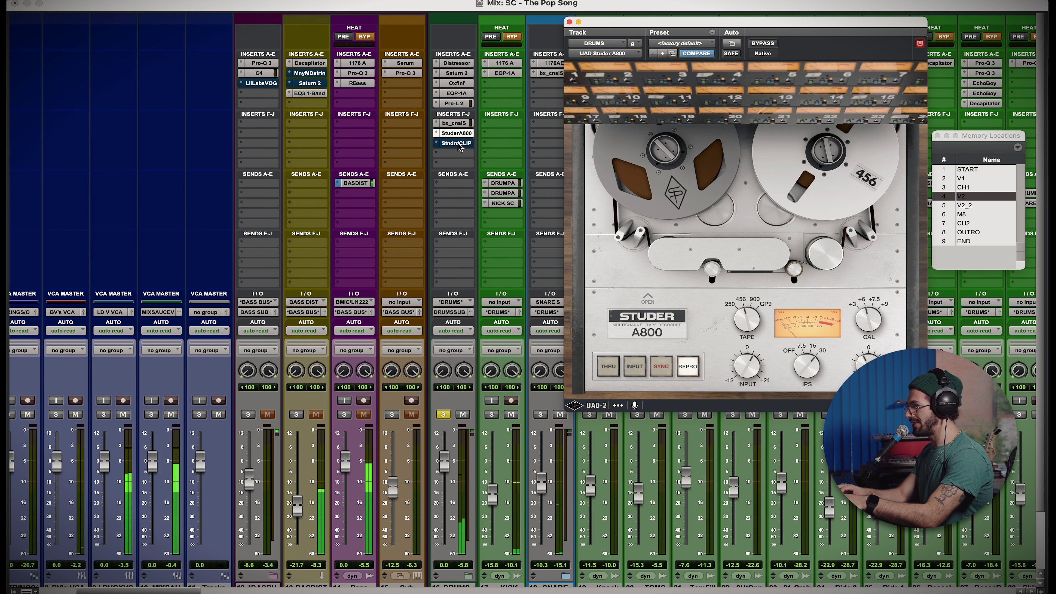
pyautogui.click(458, 143)
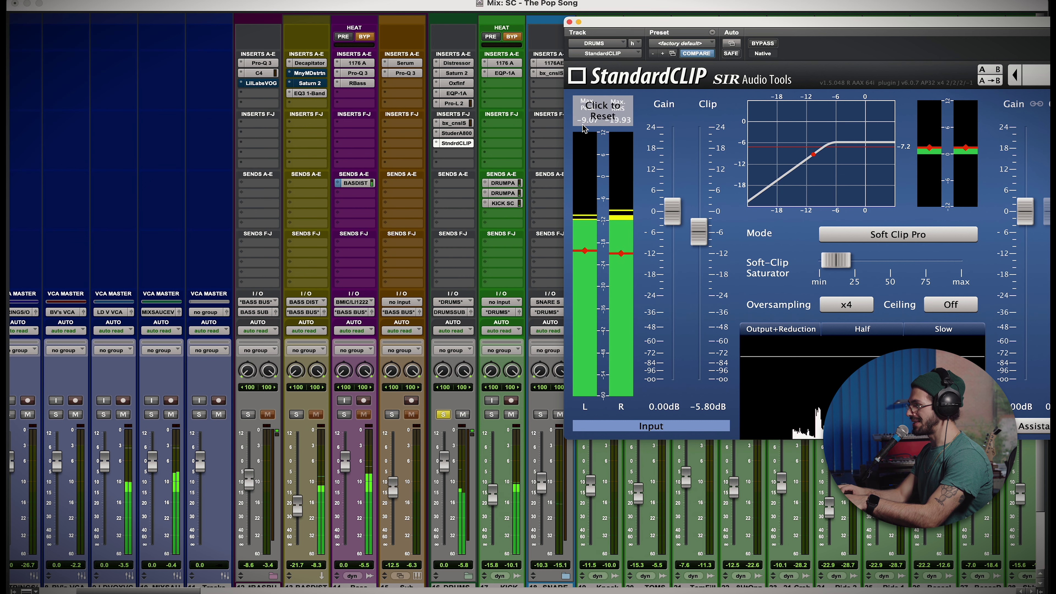
pyautogui.click(569, 22)
# Solo the Bossa R channel within the drum tracks.
pyautogui.hscroll(5, 523, 136)
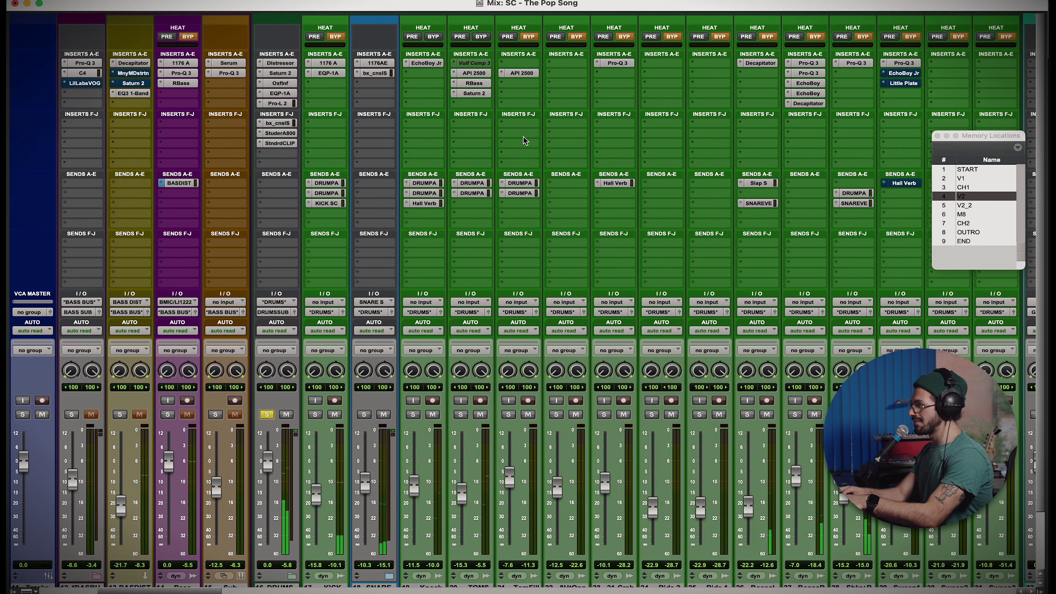
pyautogui.hscroll(2, 523, 136)
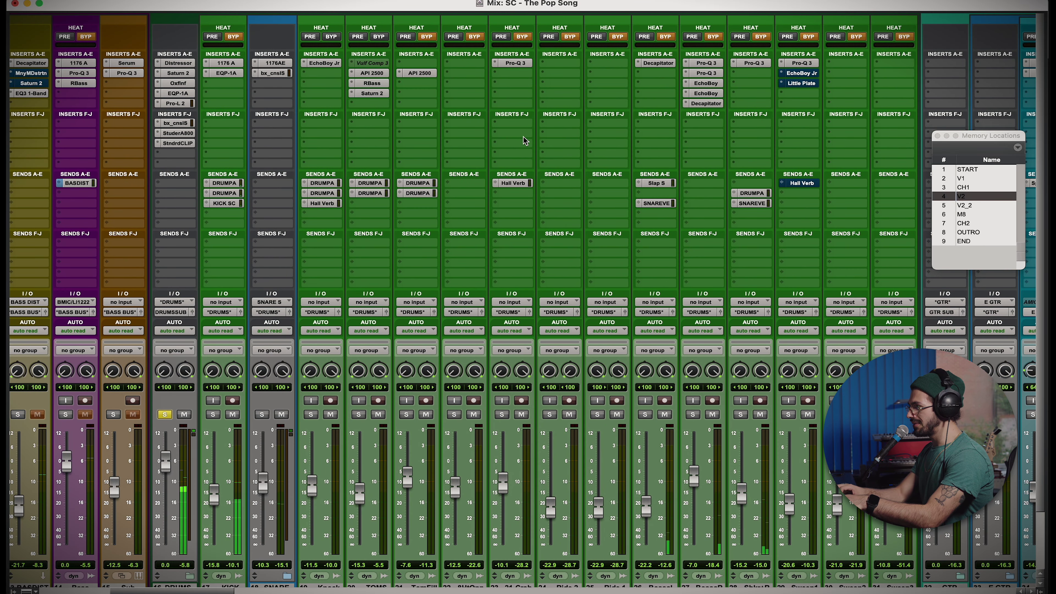
pyautogui.hscroll(1, 523, 136)
pyautogui.hscroll(2, 523, 137)
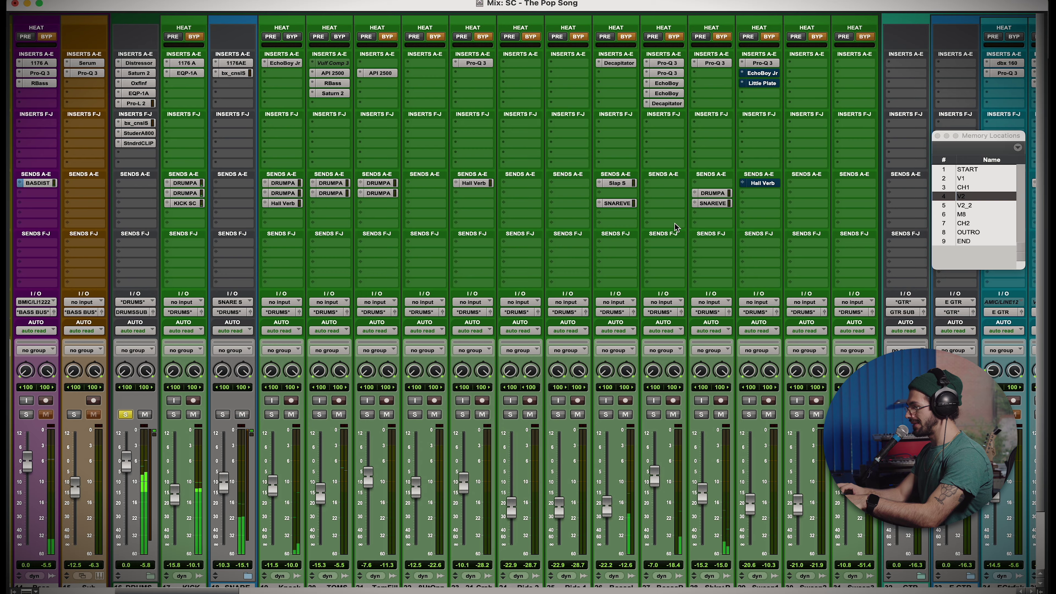
pyautogui.scroll(-3, 664, 275)
pyautogui.click(648, 365)
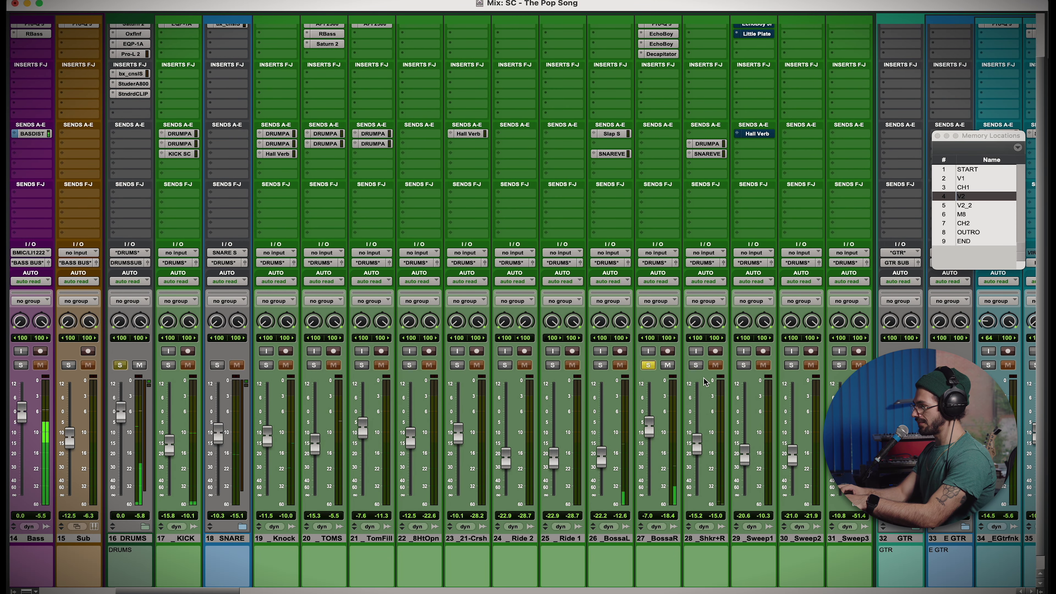
pyautogui.scroll(3, 703, 377)
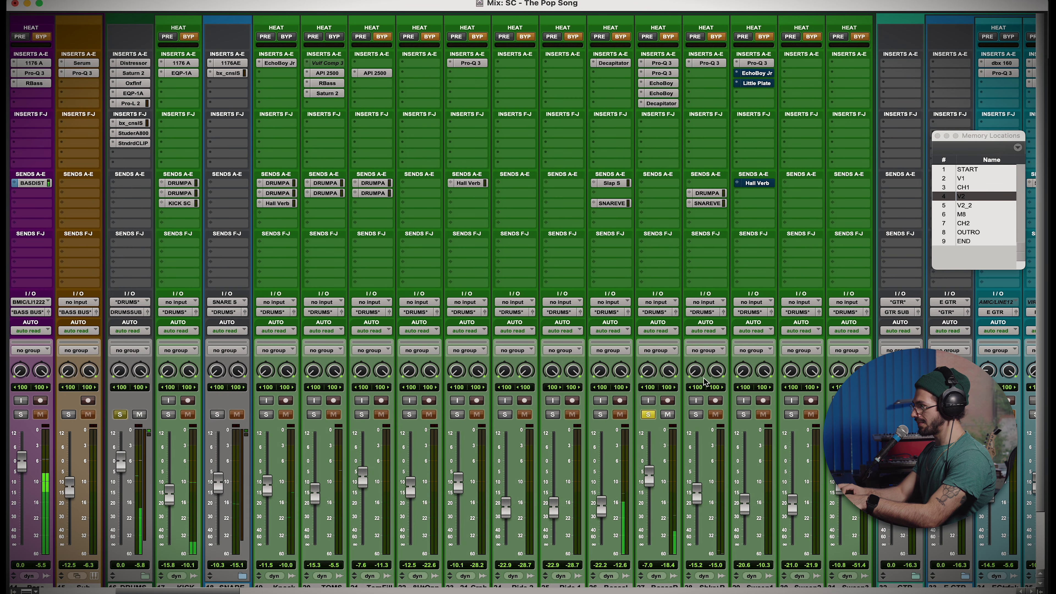
# Examine the two EchoBoy plug-ins on Bossa R, including the first one's list of echo styles, and close them.
pyautogui.click(656, 87)
pyautogui.click(539, 23)
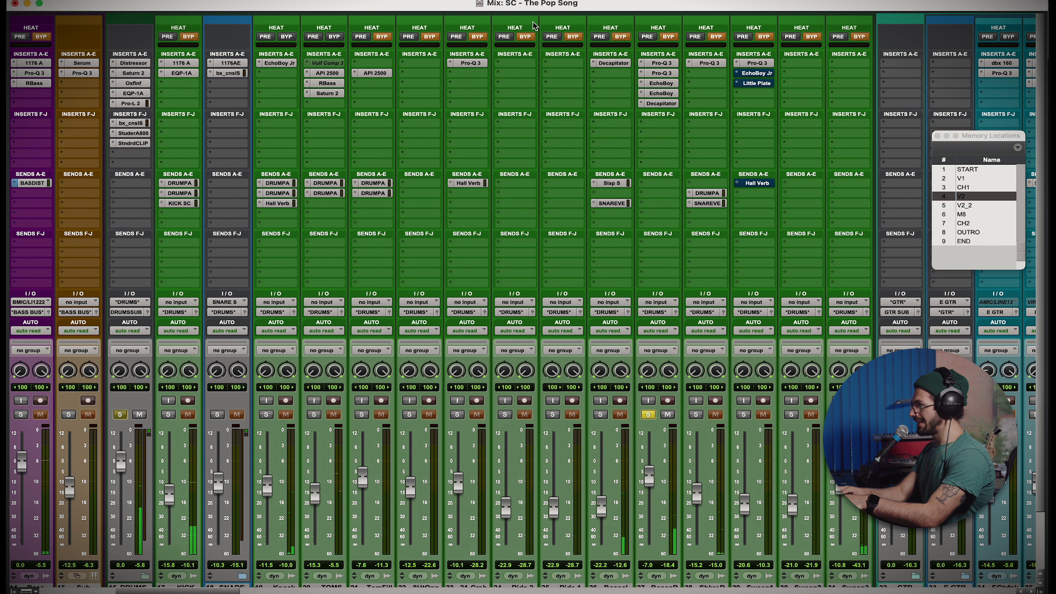
pyautogui.click(666, 94)
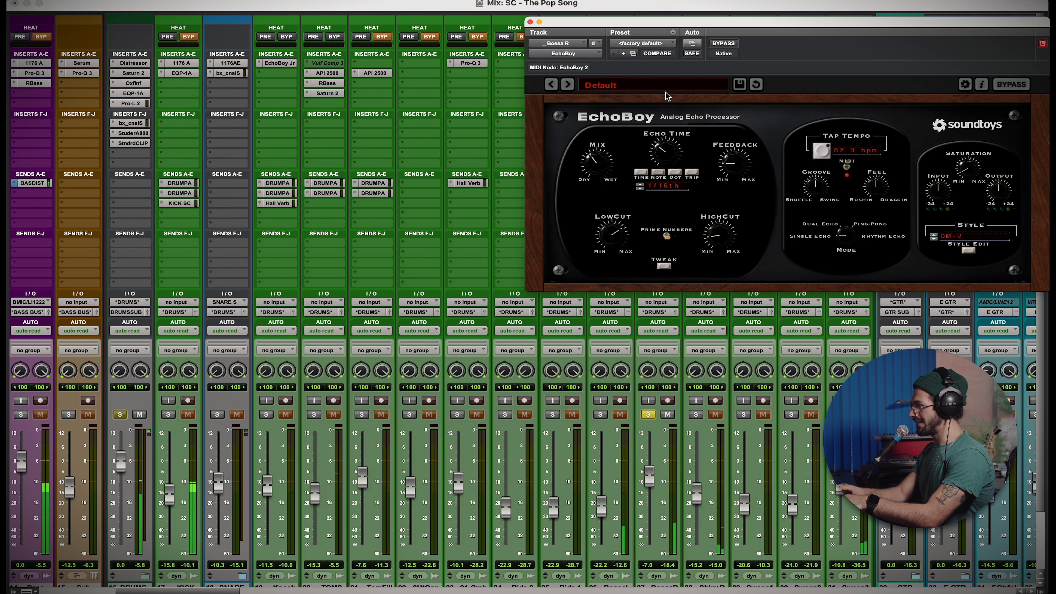
pyautogui.click(530, 22)
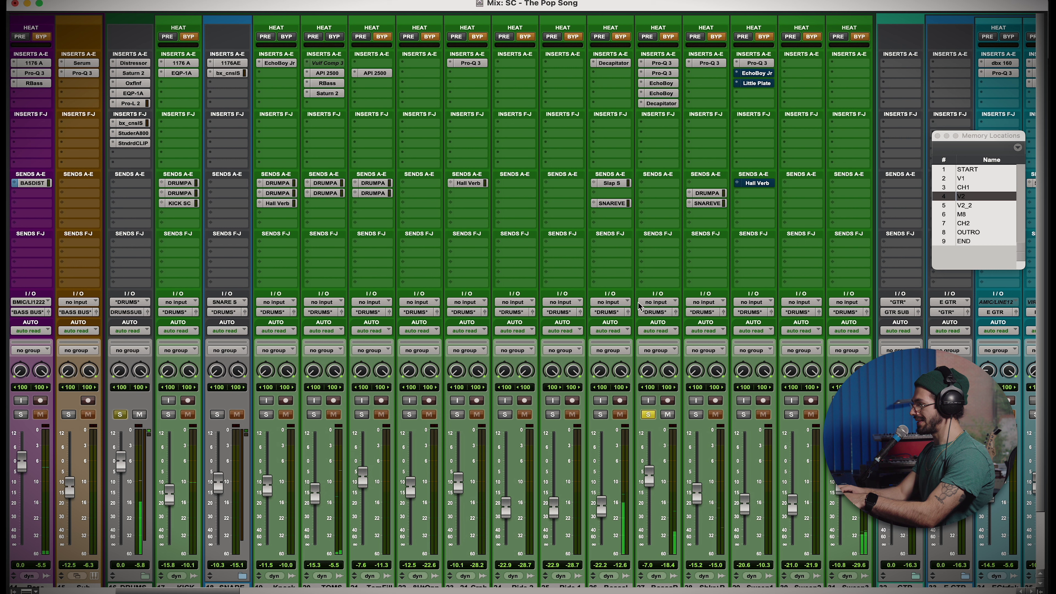
pyautogui.click(661, 82)
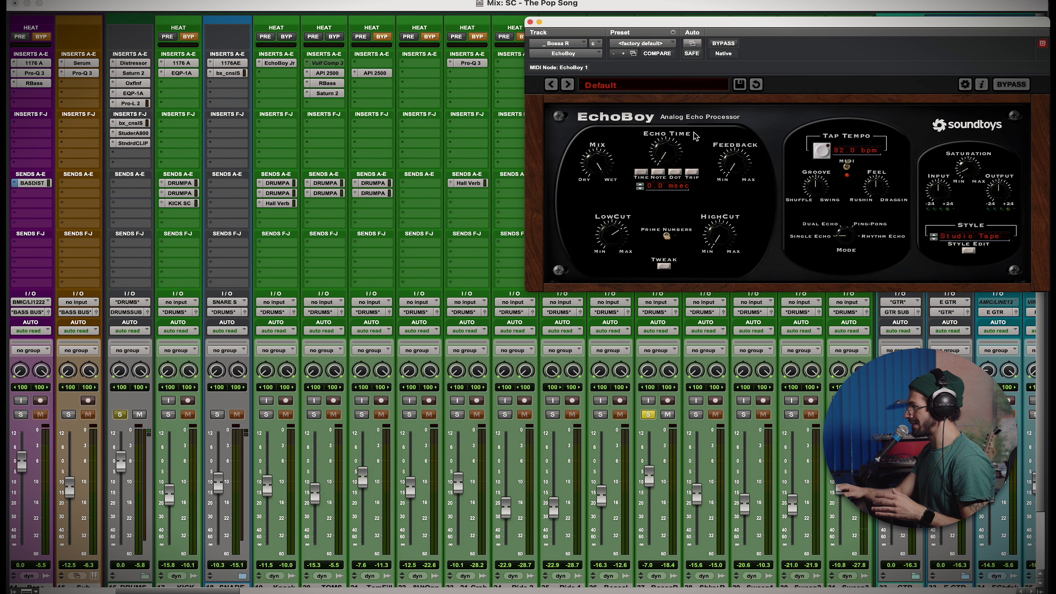
pyautogui.click(975, 240)
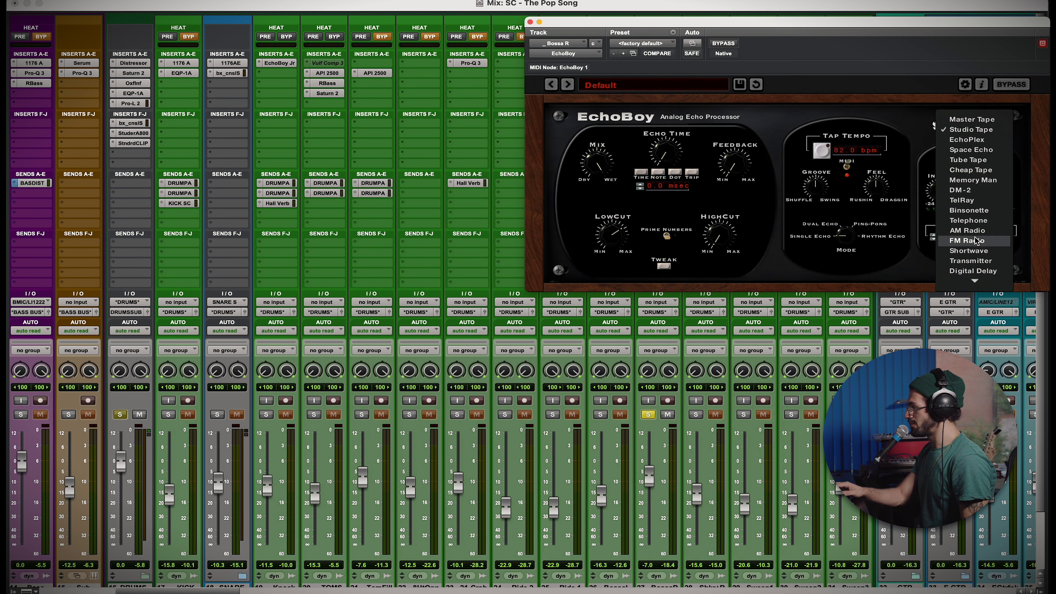
pyautogui.click(882, 124)
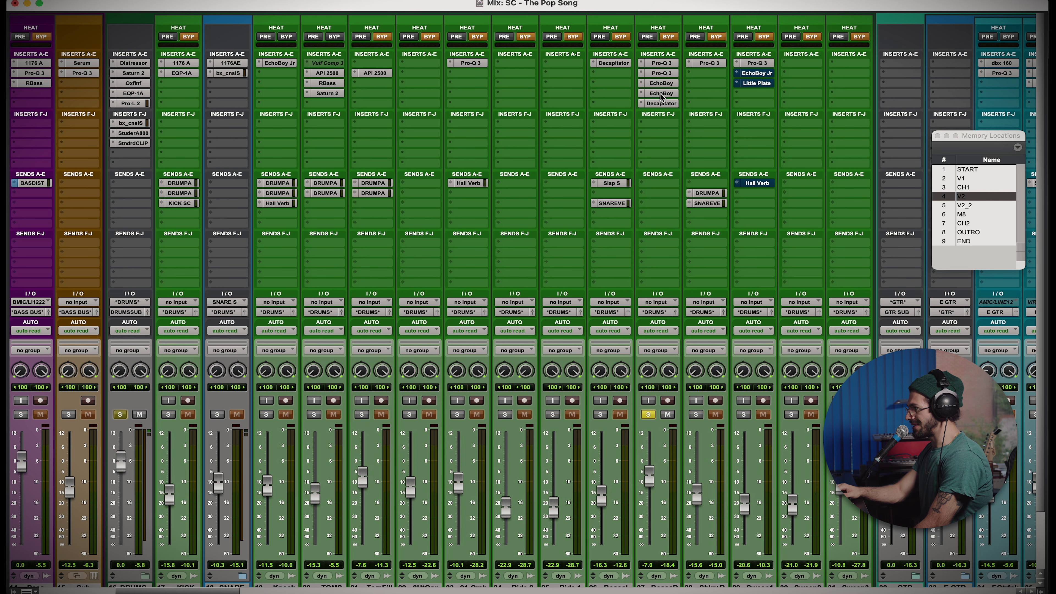
# View the second EchoBoy and the Decapitator on Bossa R again while the V2_2 section plays.
pyautogui.click(661, 94)
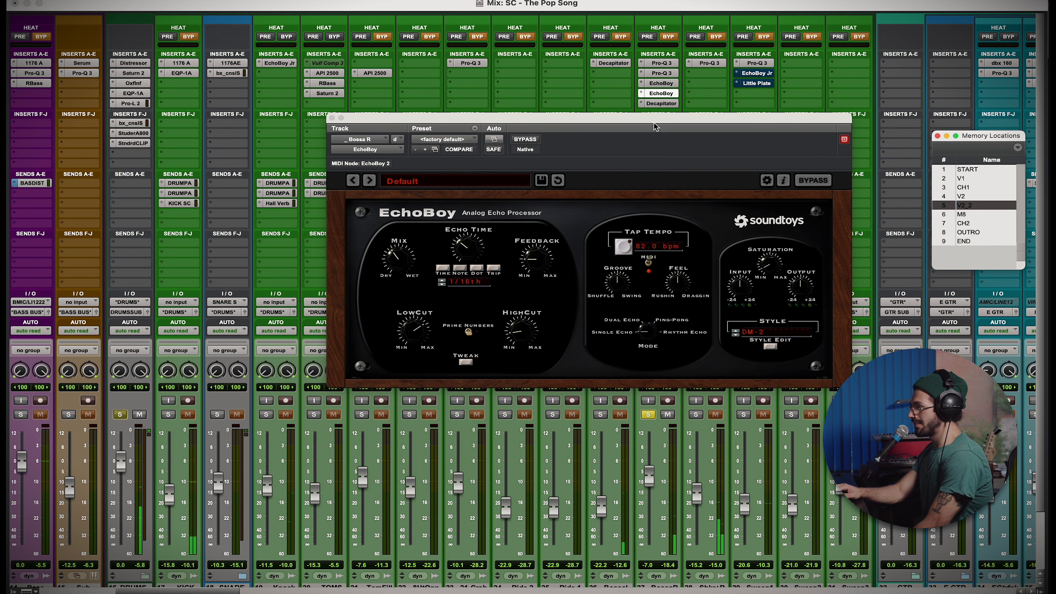
pyautogui.click(660, 104)
pyautogui.click(659, 104)
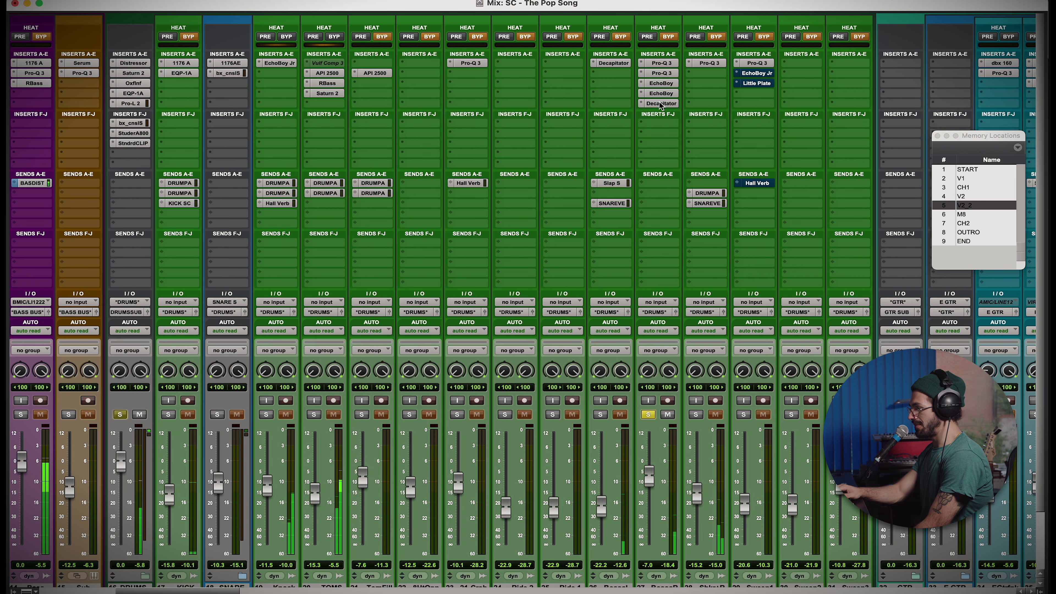
# Add the Bossa L, Shkr+R, SNARE and KICK channels to the soloed drum tracks.
pyautogui.click(600, 415)
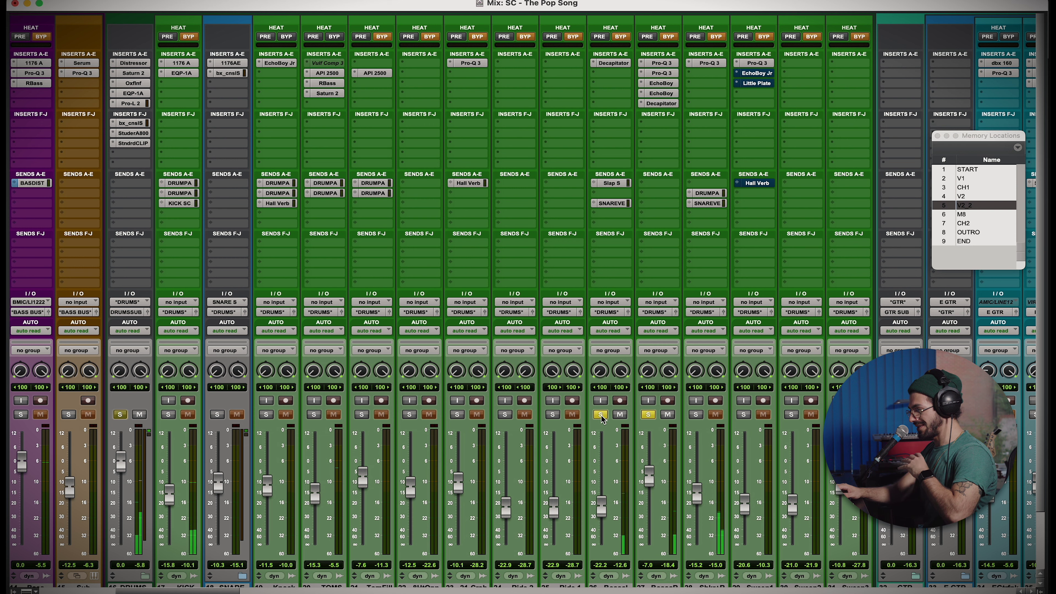
pyautogui.click(695, 414)
pyautogui.scroll(-1, 690, 416)
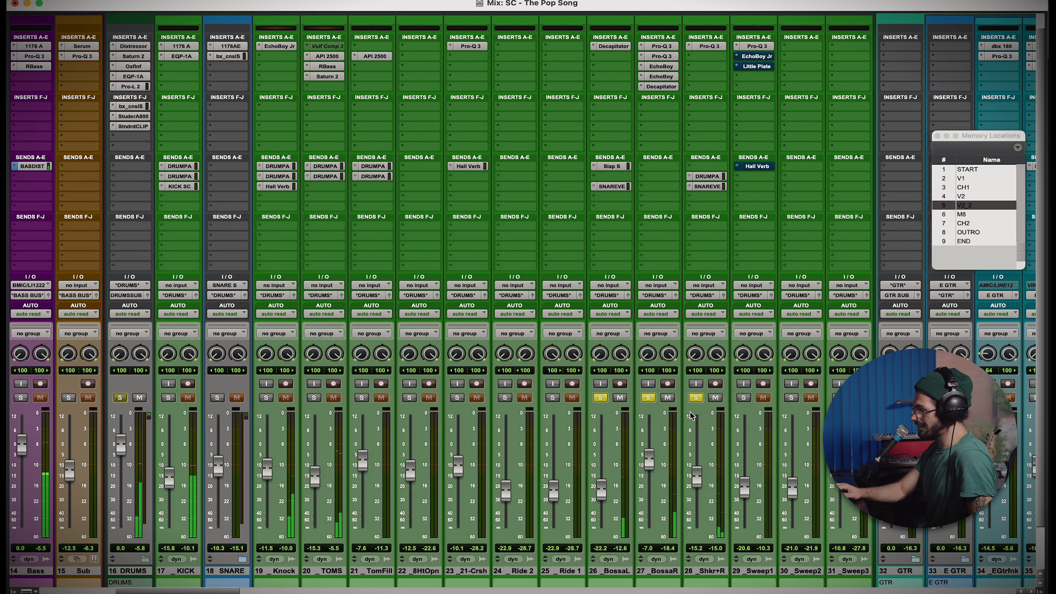
pyautogui.scroll(1, 691, 416)
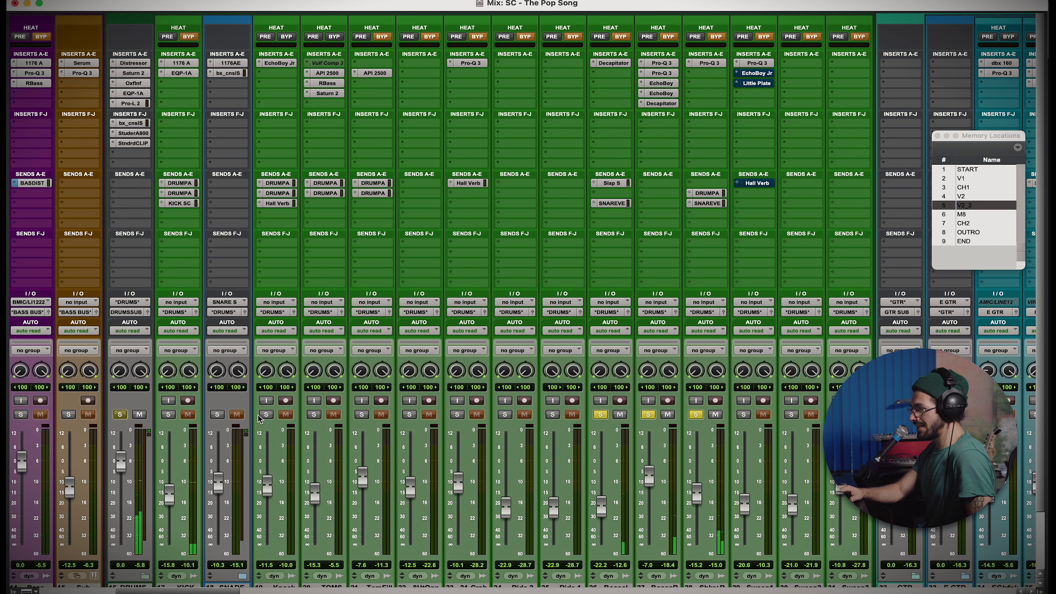
pyautogui.scroll(-1, 257, 417)
pyautogui.click(217, 402)
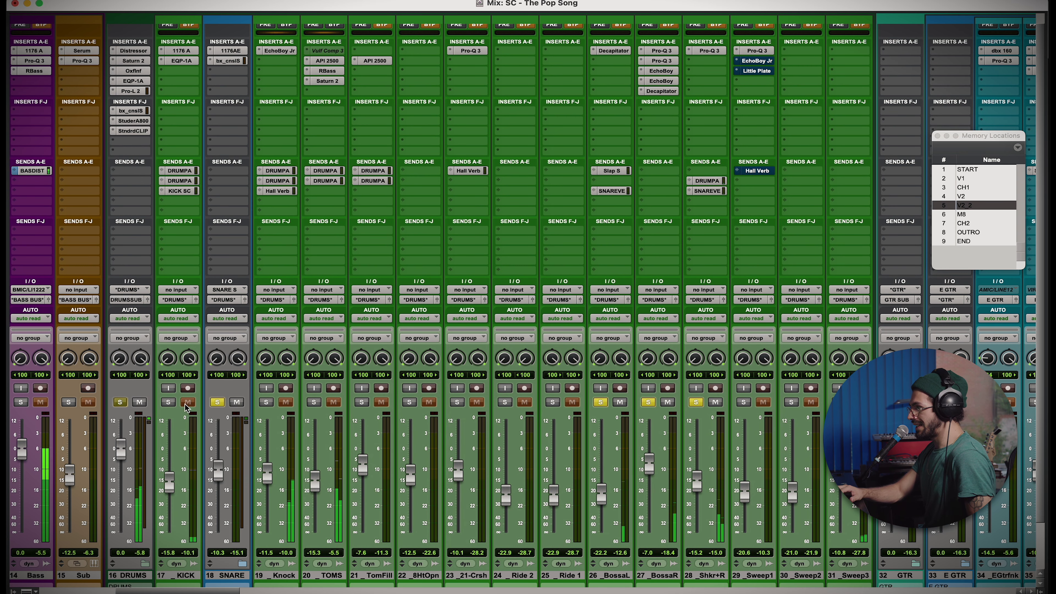
pyautogui.click(169, 402)
# Examine the 1176AE on SNARE, followed by the 1176 A and the EQP-1A on KICK.
pyautogui.click(225, 51)
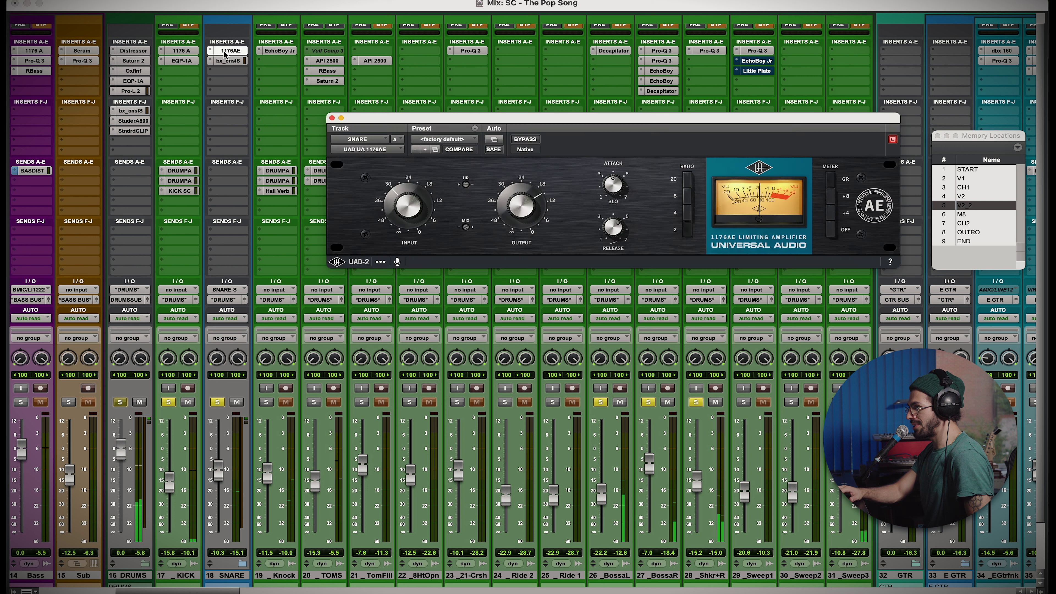
pyautogui.click(180, 51)
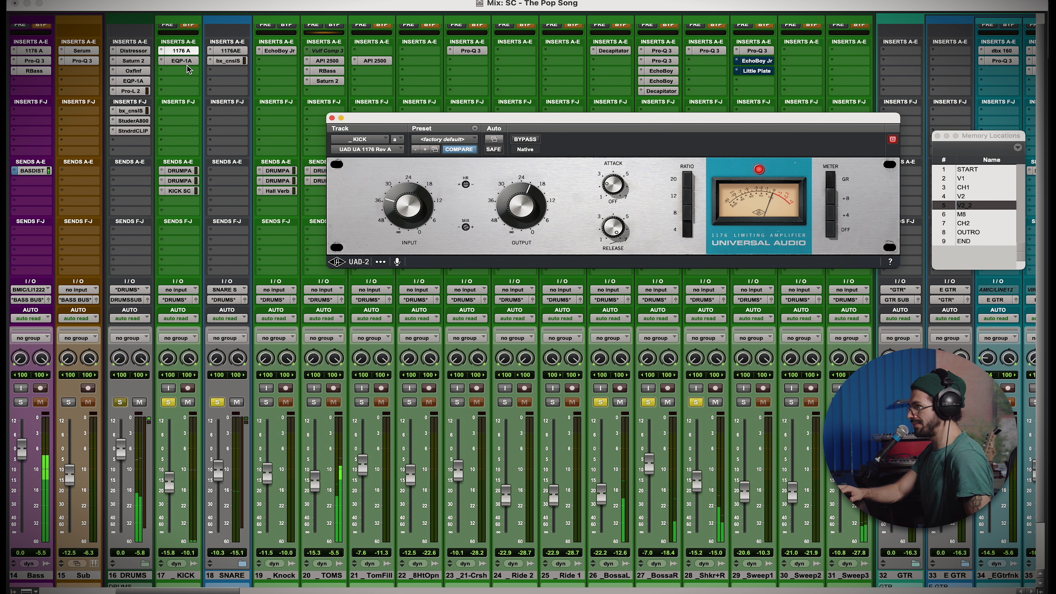
pyautogui.click(182, 61)
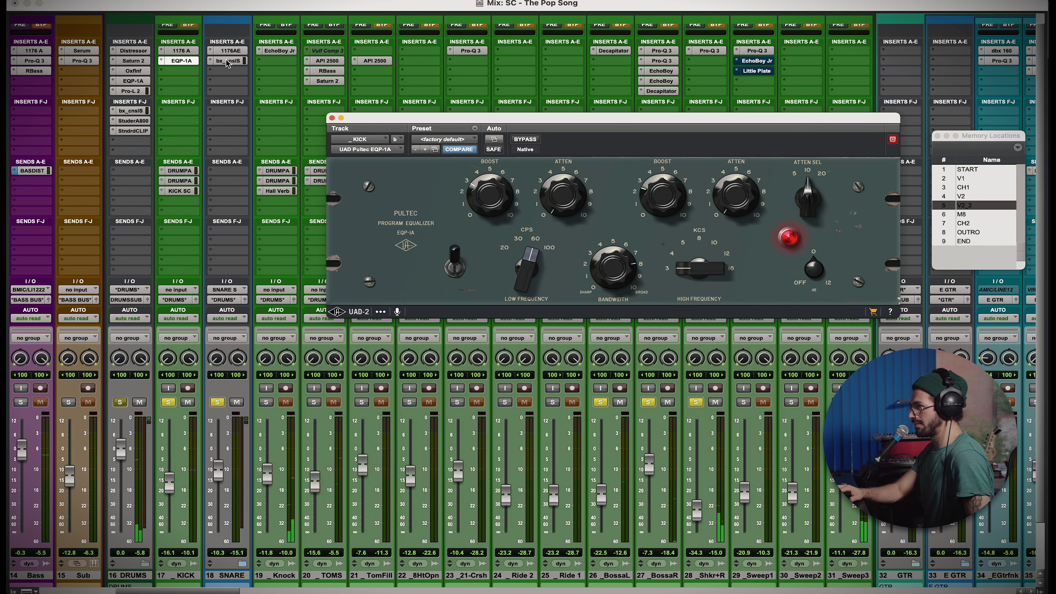
# Play the song from the CH2 memory location with only the DRUMS folder soloed.
pyautogui.click(963, 225)
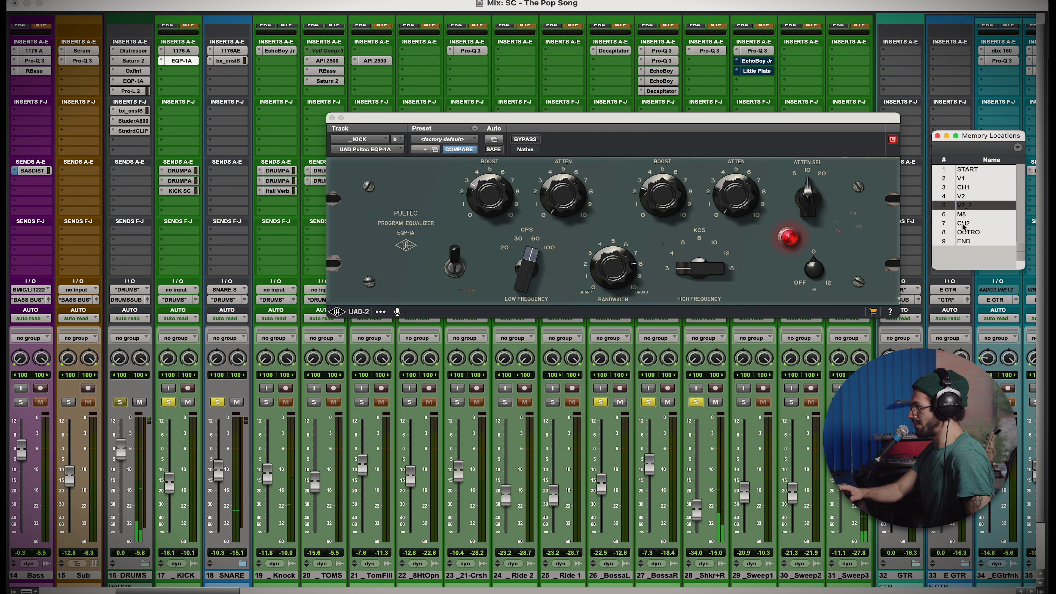
pyautogui.click(963, 225)
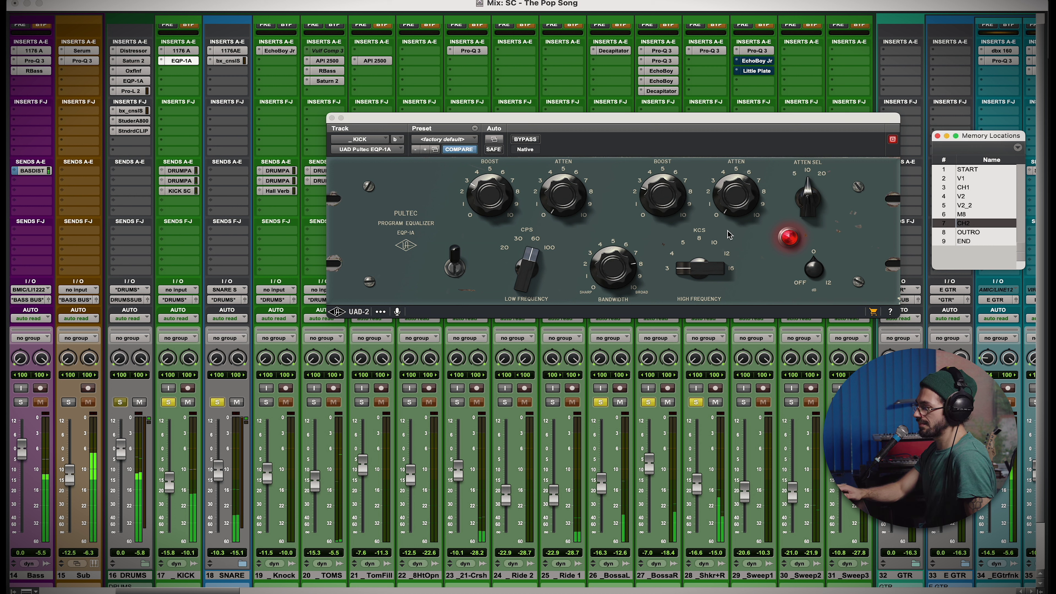
pyautogui.click(120, 402)
# Close the KICK channel's EQP-1A and collapse the DRUMS folder in the mixer.
pyautogui.scroll(-1, 229, 407)
pyautogui.hscroll(1, 229, 407)
pyautogui.hscroll(-2, 230, 407)
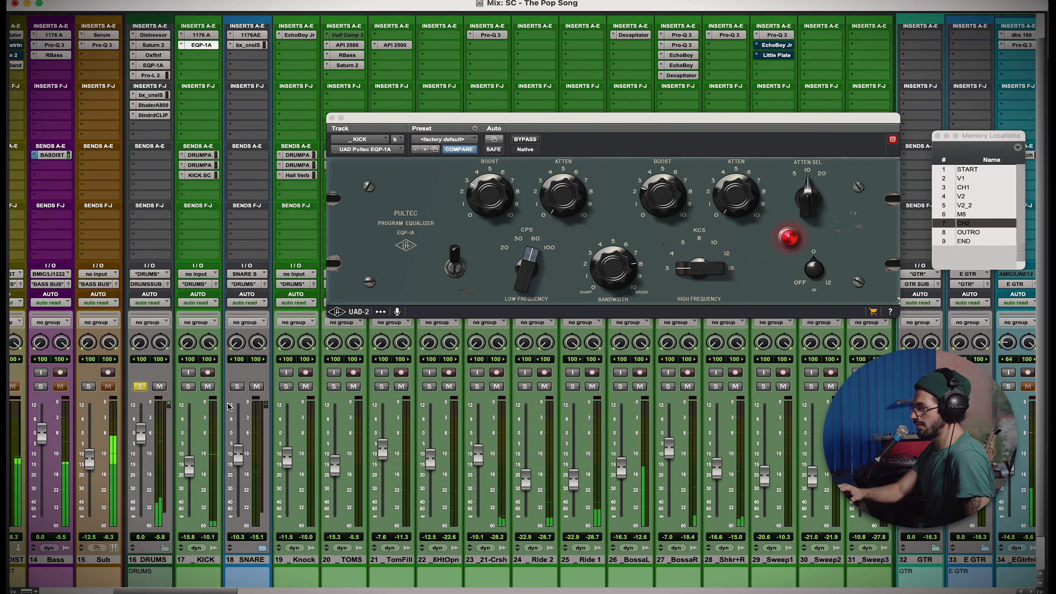
pyautogui.hscroll(-1, 230, 407)
pyautogui.scroll(-1, 237, 430)
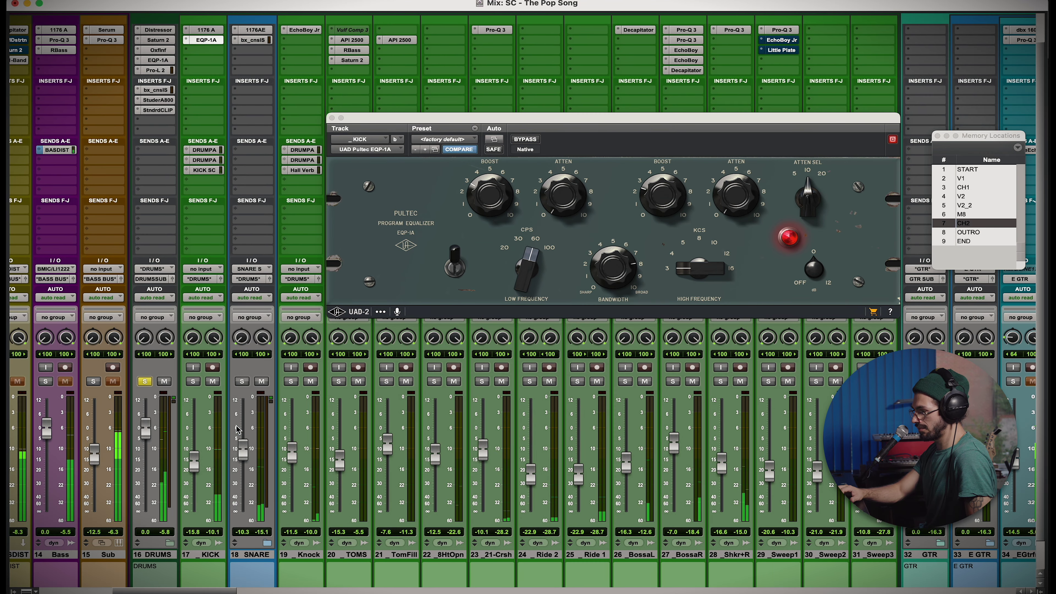
pyautogui.hscroll(-1, 237, 429)
pyautogui.scroll(-1, 237, 430)
pyautogui.scroll(-3, 245, 467)
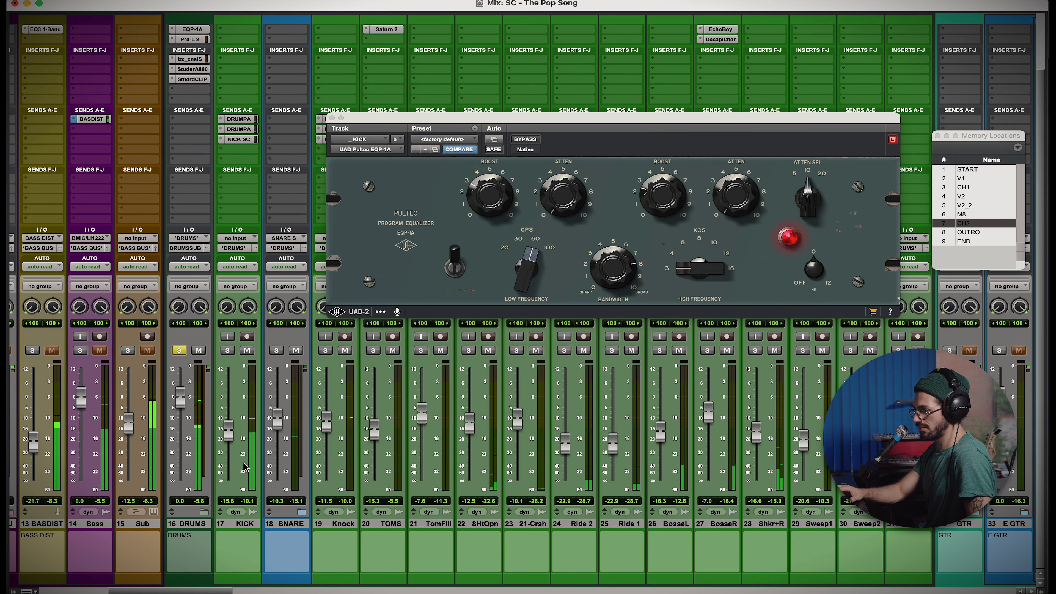
pyautogui.scroll(5, 245, 467)
pyautogui.hscroll(1, 245, 467)
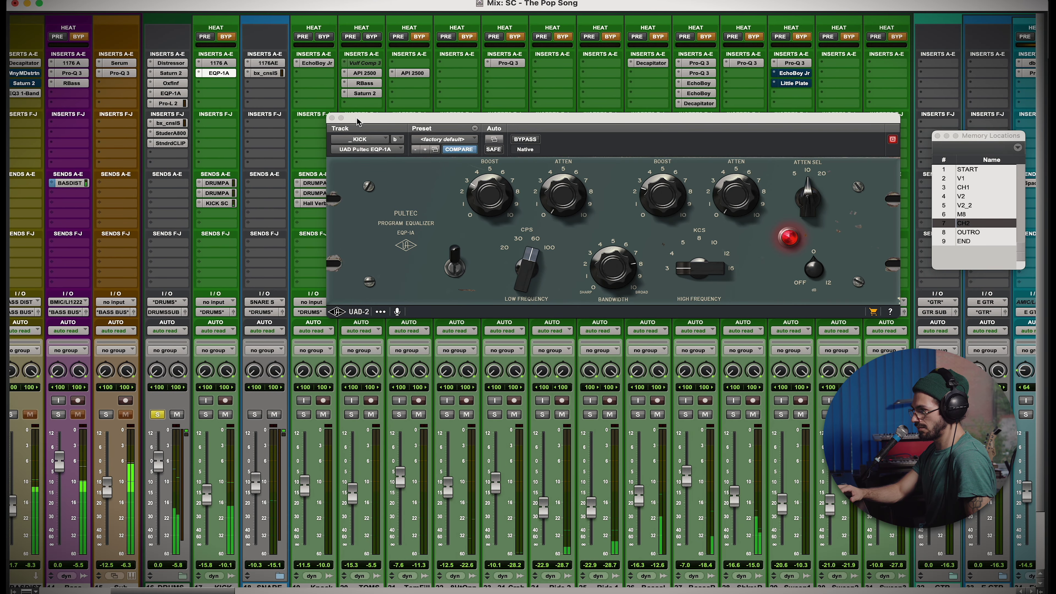
pyautogui.click(332, 118)
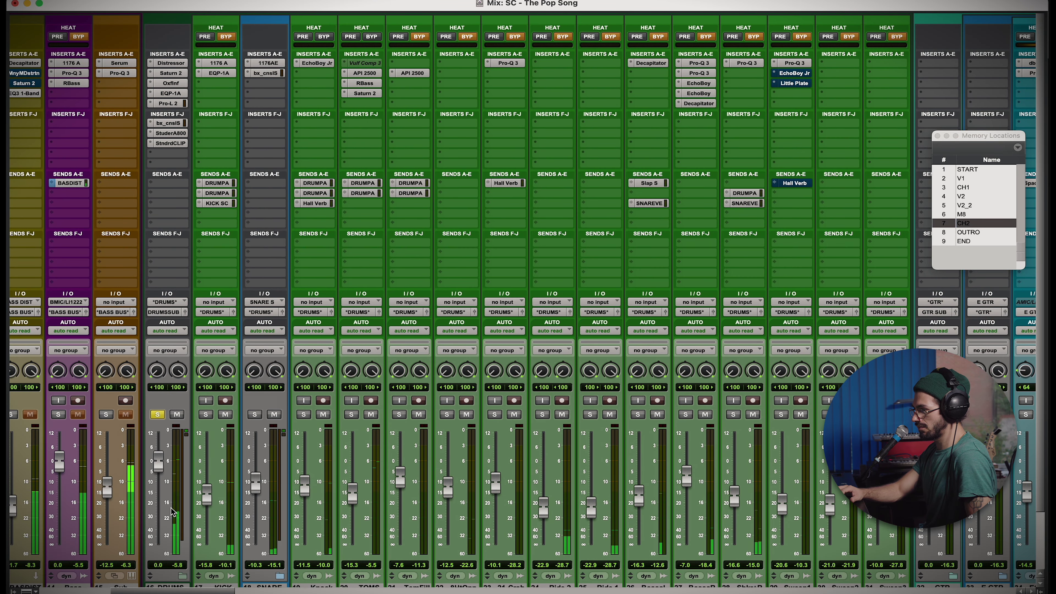
pyautogui.scroll(-2, 173, 513)
pyautogui.click(183, 549)
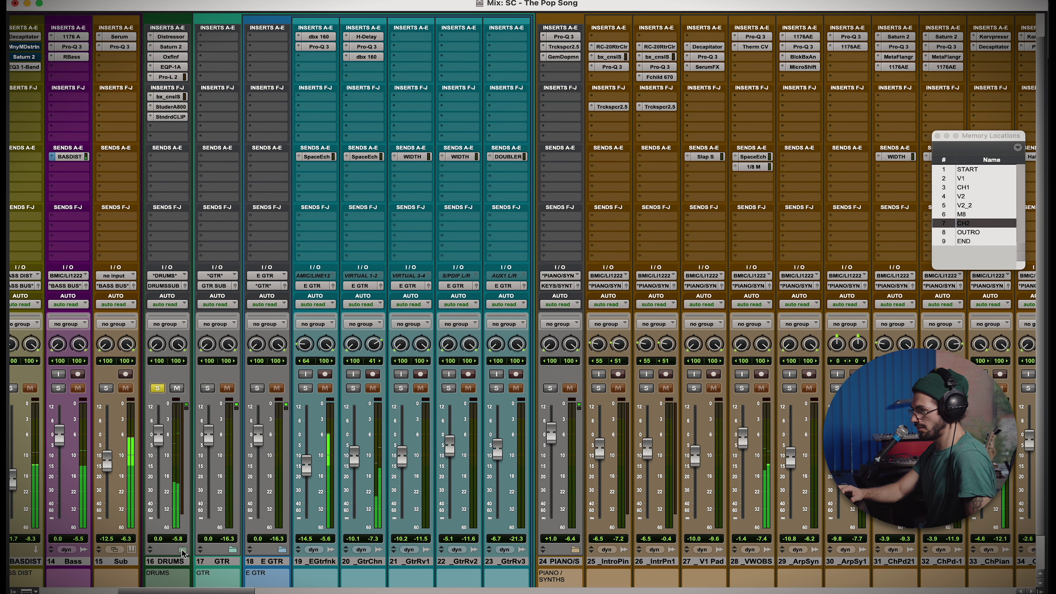
# Solo the GTR folder in place of DRUMS and examine the dbx 160 on the E Gtr funk channel.
pyautogui.click(207, 387)
pyautogui.click(158, 387)
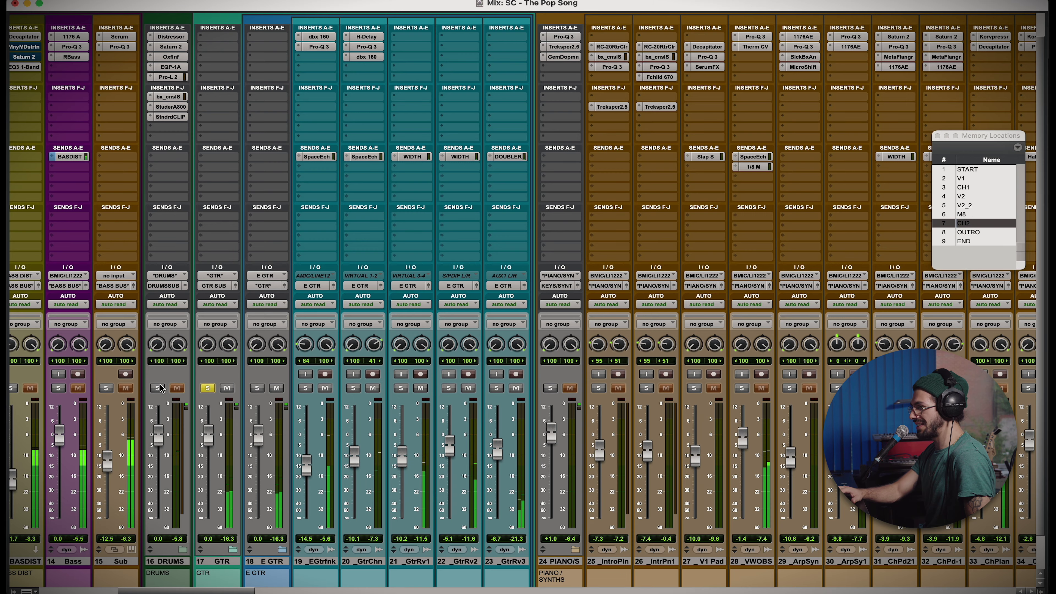
pyautogui.scroll(1, 317, 332)
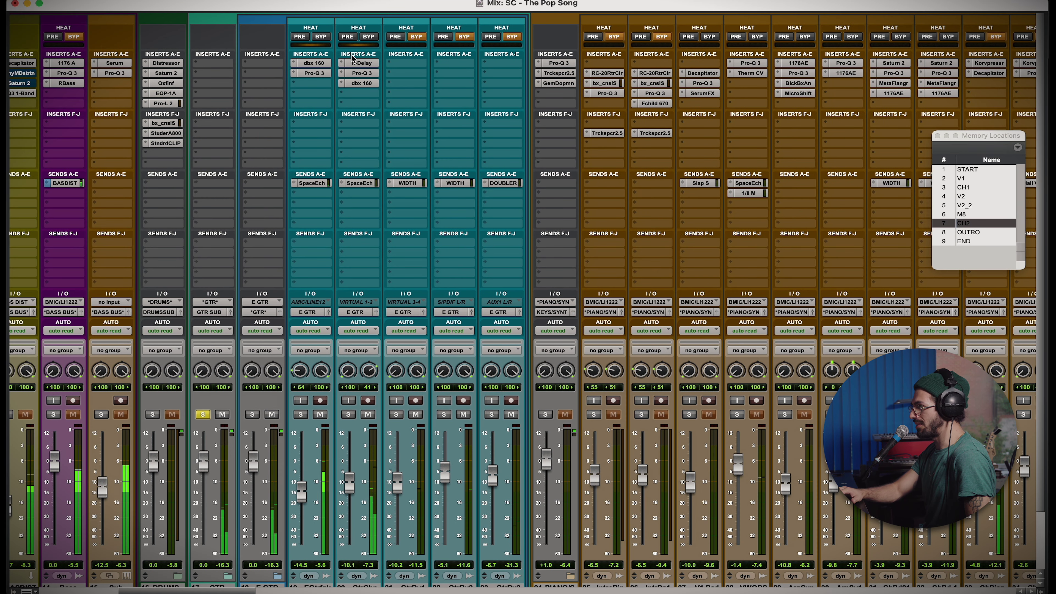
pyautogui.click(314, 63)
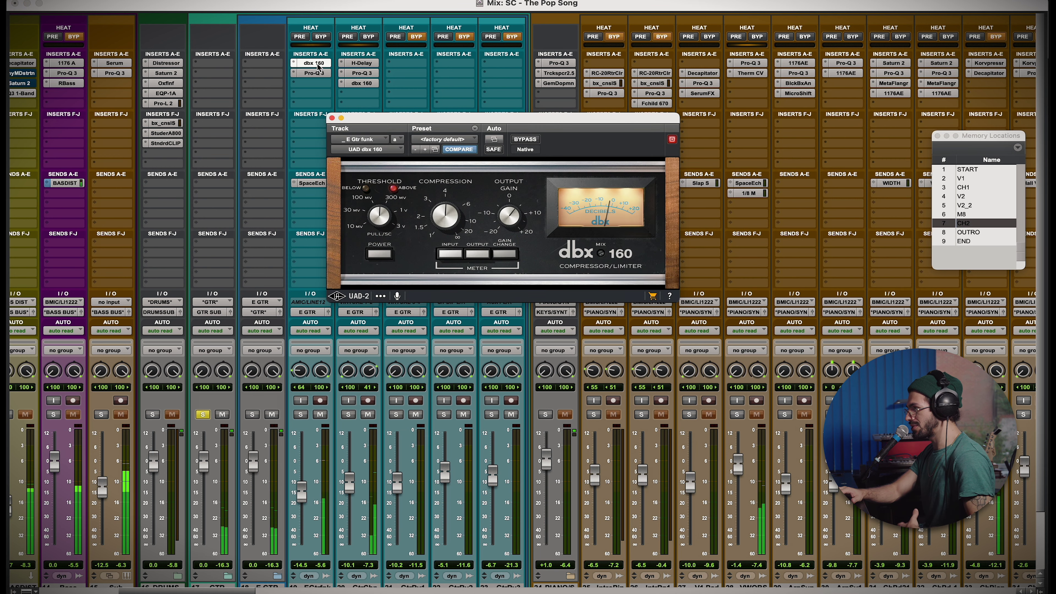
pyautogui.click(314, 63)
# Add the DRUMS folder and the bass bus to the soloed guitars.
pyautogui.click(153, 415)
pyautogui.hscroll(-5, 125, 416)
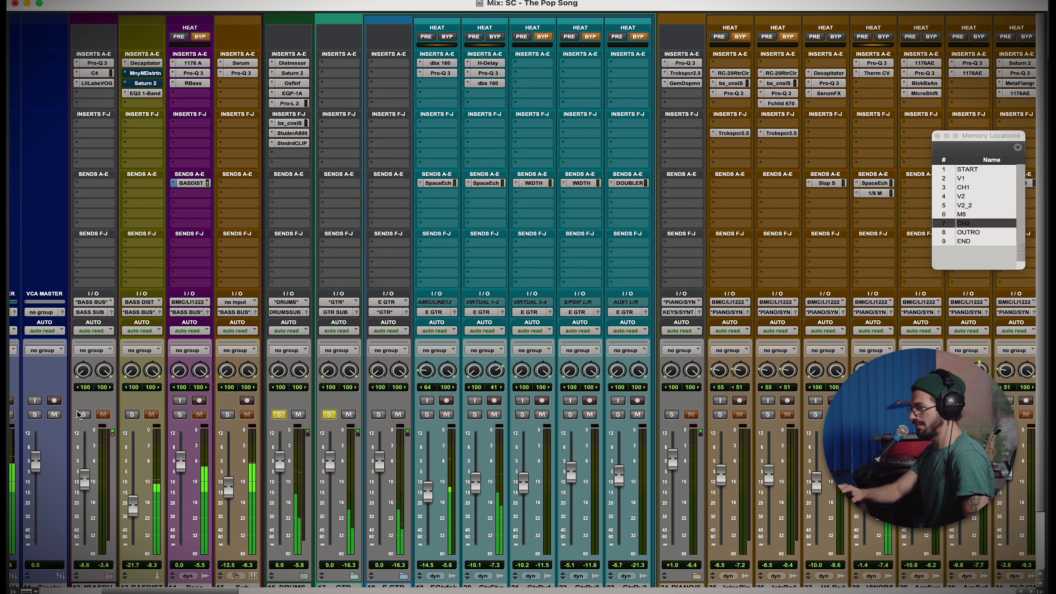
pyautogui.hscroll(4, 290, 412)
pyautogui.scroll(-1, 291, 412)
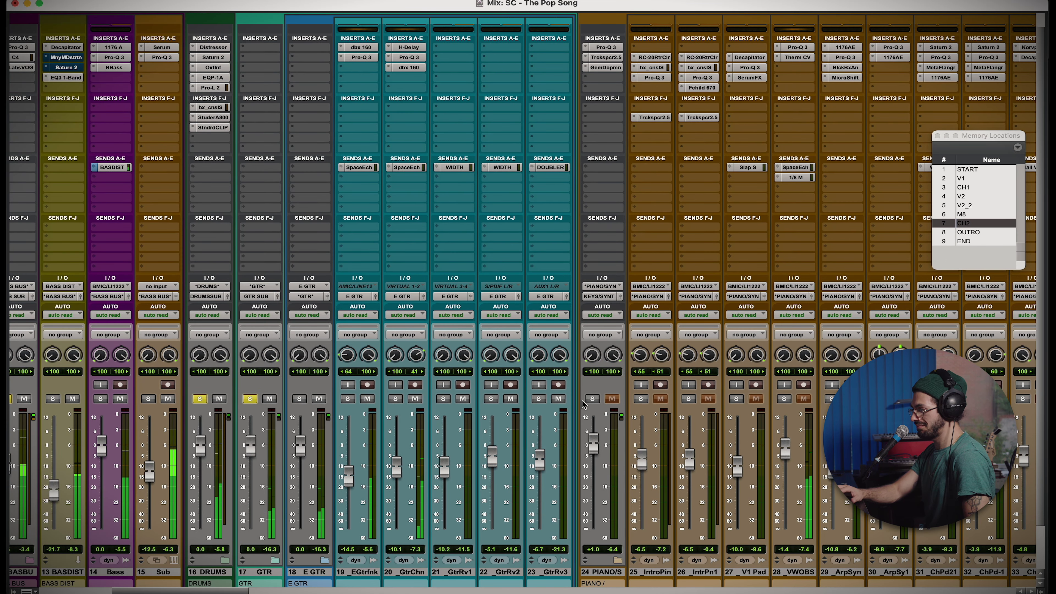
# Clear all solos and solo the PIANO/SYNTHS folder alone.
pyautogui.keyDown('alt'); pyautogui.click(250, 398); pyautogui.keyUp('alt')
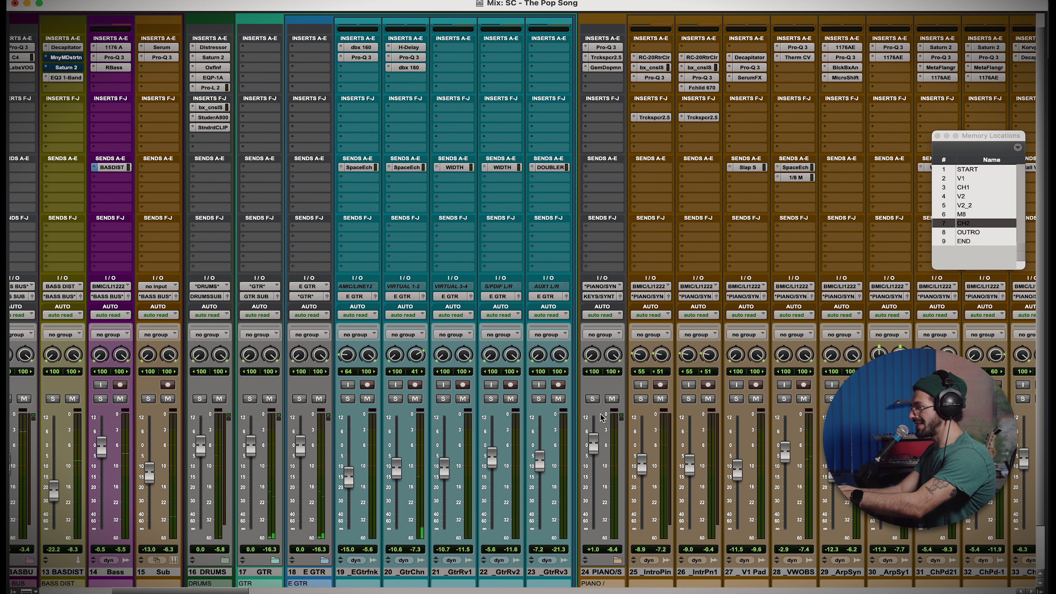
pyautogui.click(594, 399)
pyautogui.hscroll(10, 597, 405)
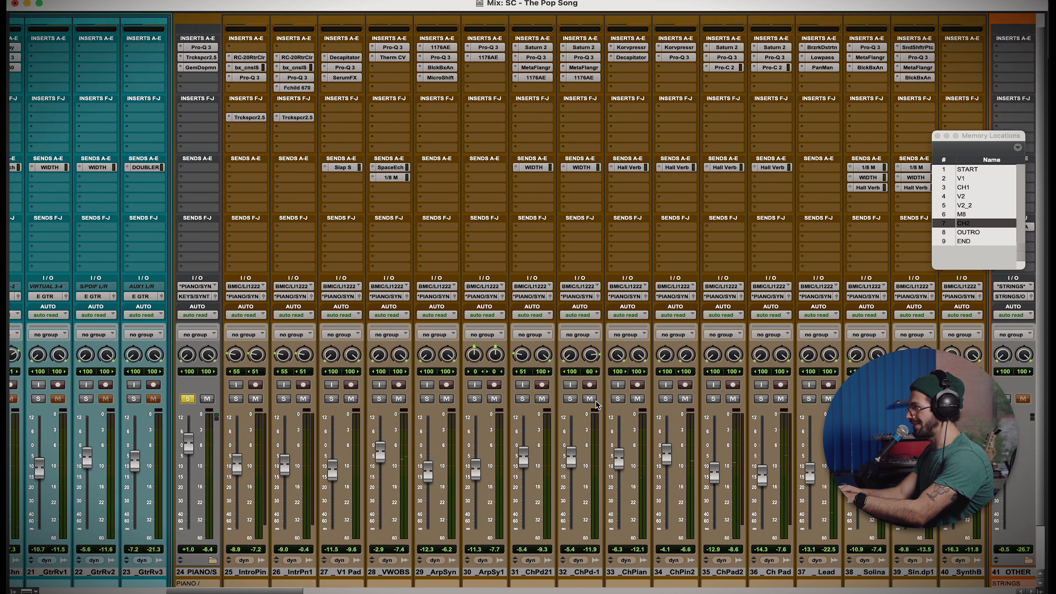
pyautogui.scroll(-2, 597, 405)
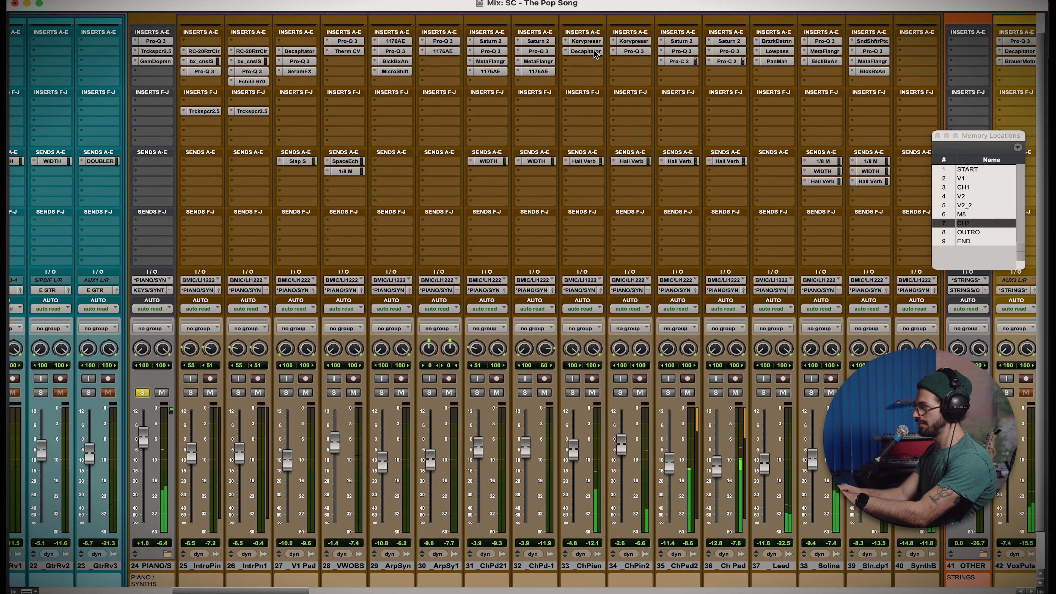
# Examine the Korvpressor and Decapitator on Ch Piano and the Pro-C 2 on Ch Pad 2.
pyautogui.click(588, 41)
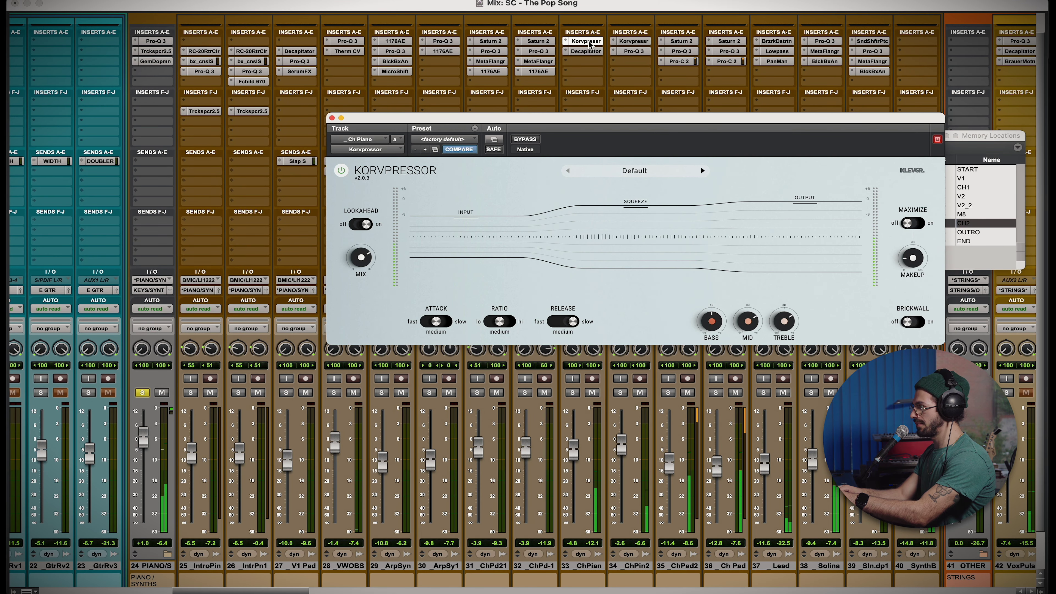
pyautogui.click(590, 52)
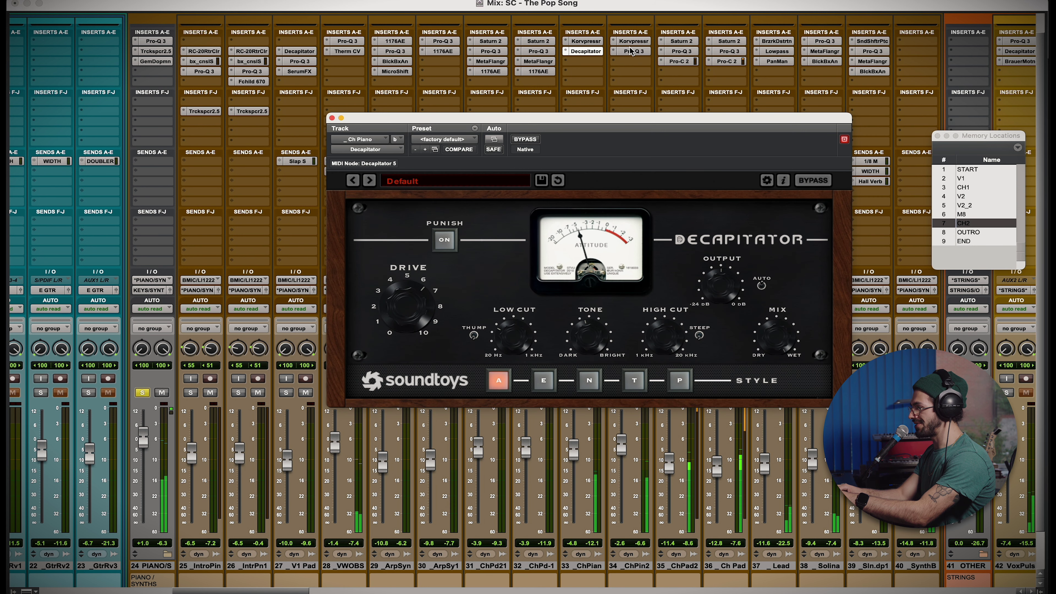
pyautogui.click(680, 62)
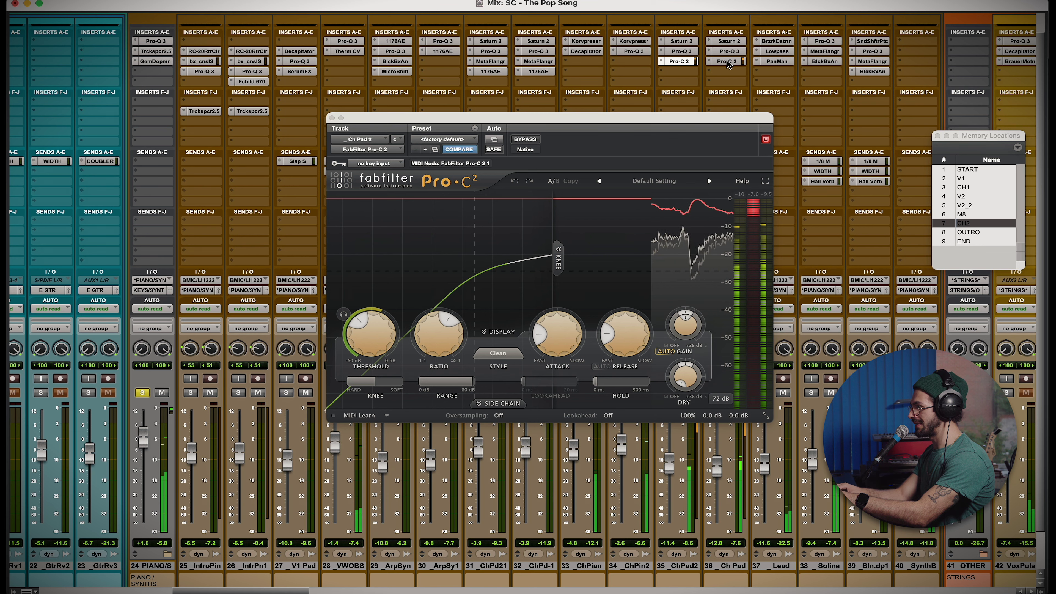
# Compare the Pro-Q 3 curves on Ch Pad and Ch Pad 2, stop playback and close the equalizer.
pyautogui.click(723, 51)
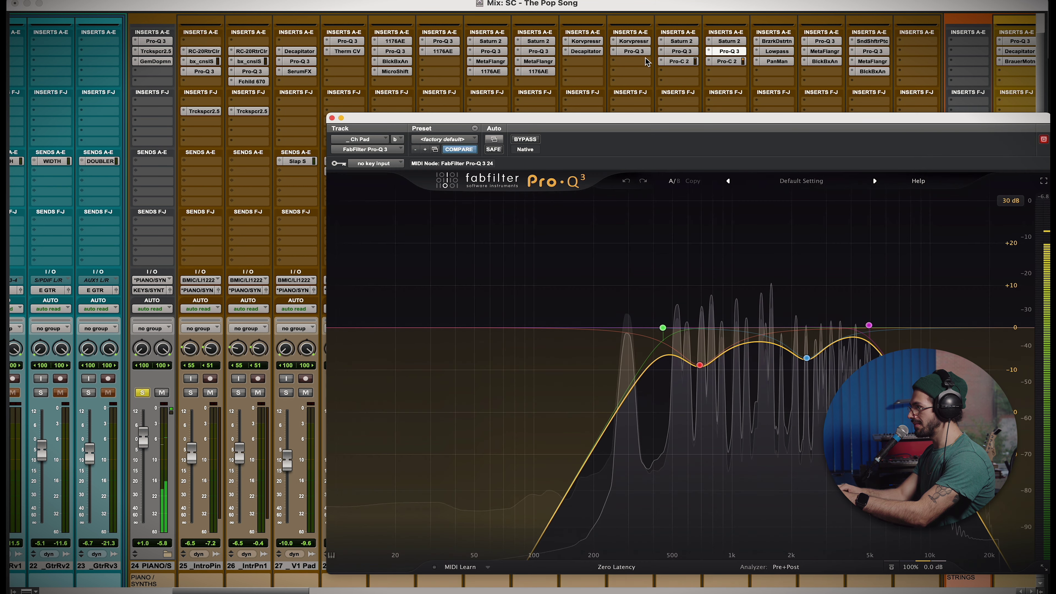
pyautogui.click(680, 50)
pyautogui.click(681, 50)
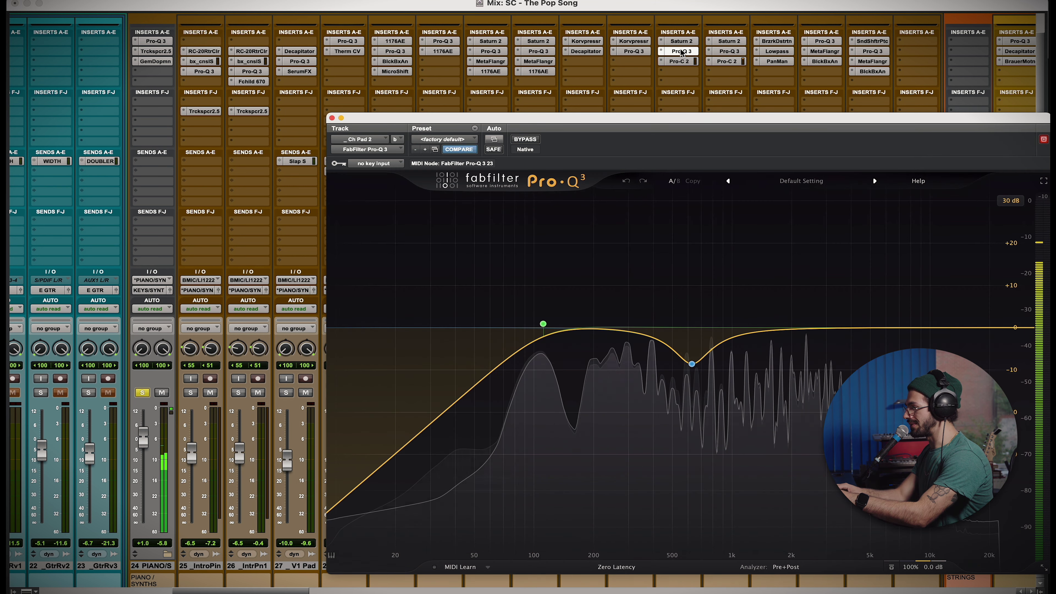
pyautogui.press('space')
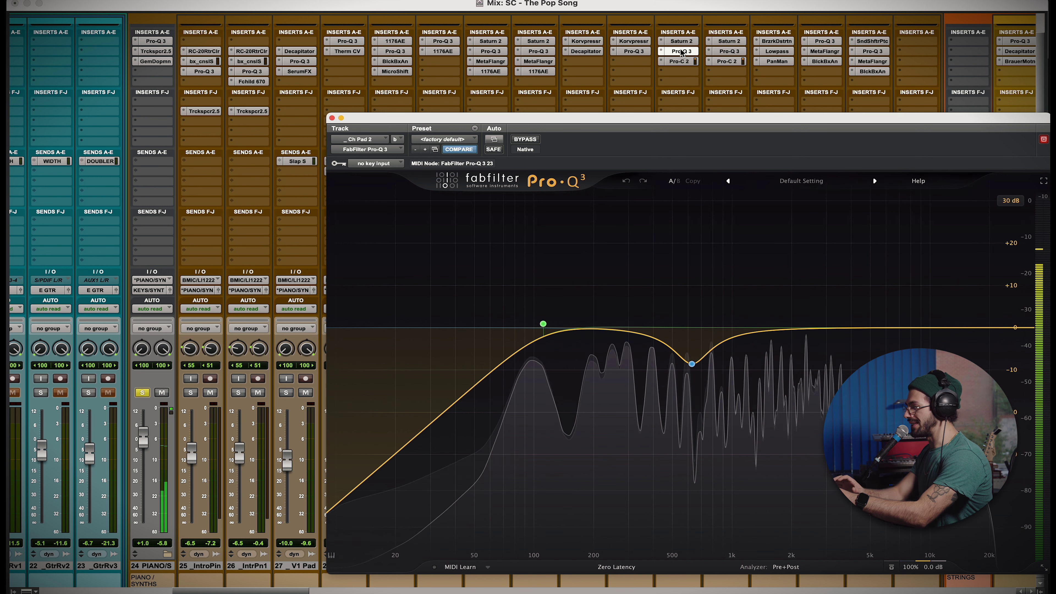
pyautogui.click(680, 51)
pyautogui.click(681, 51)
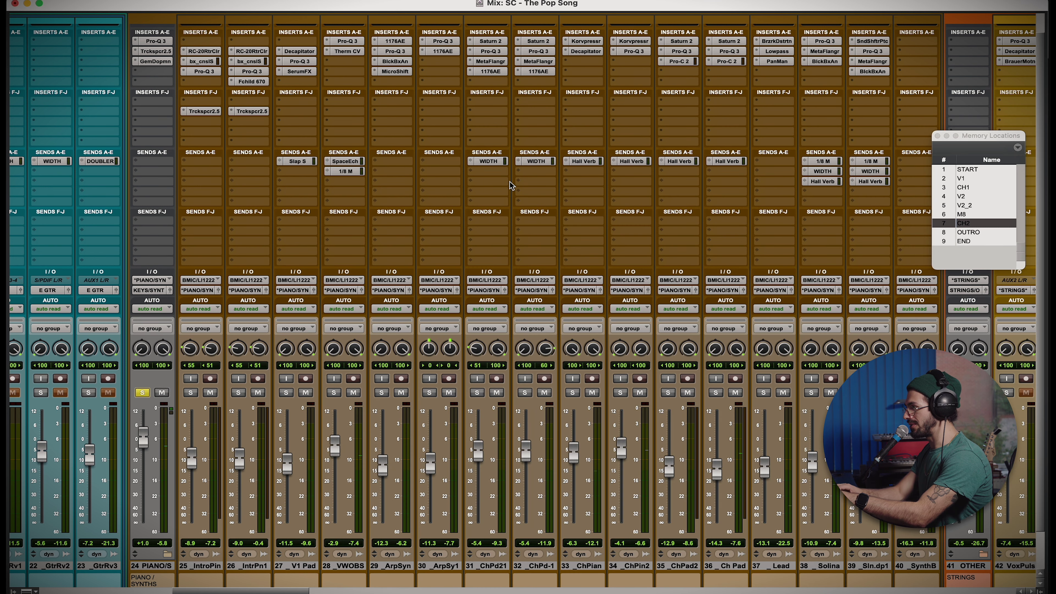
# Examine the MetaFlanger on the two neighbouring chorus pad channels, 31 and 32, and close it.
pyautogui.click(504, 62)
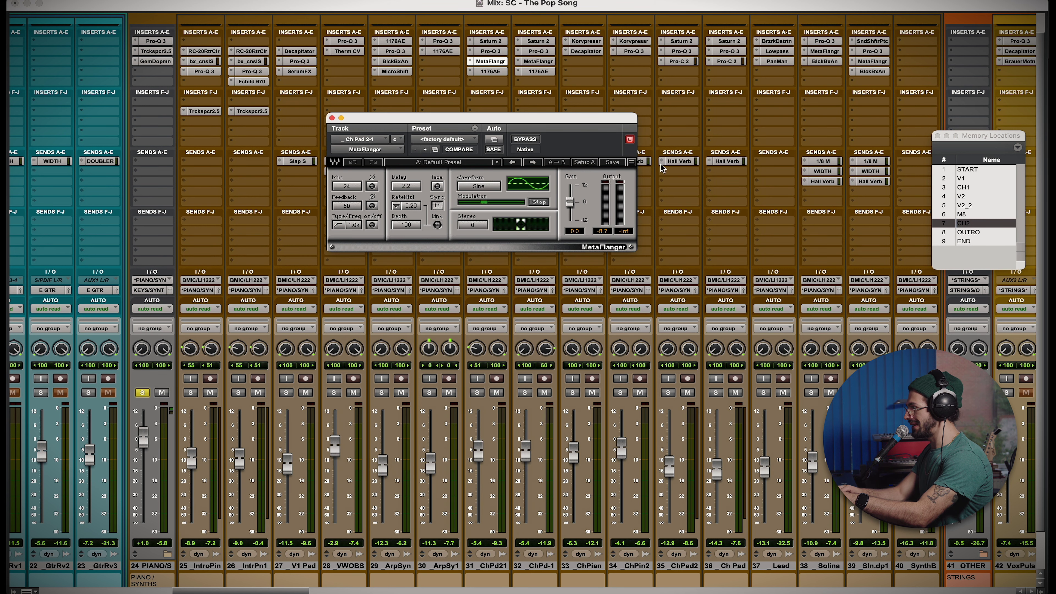
pyautogui.click(545, 63)
pyautogui.click(545, 60)
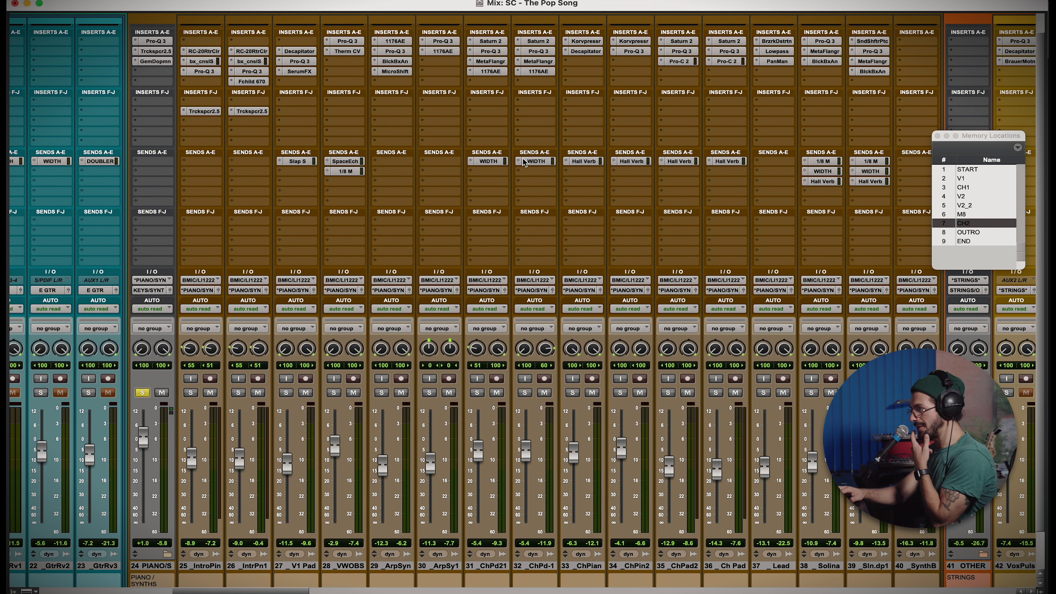
# Select the global effect return tracks from H3000 1 through WIDTH.
pyautogui.hscroll(20, 521, 162)
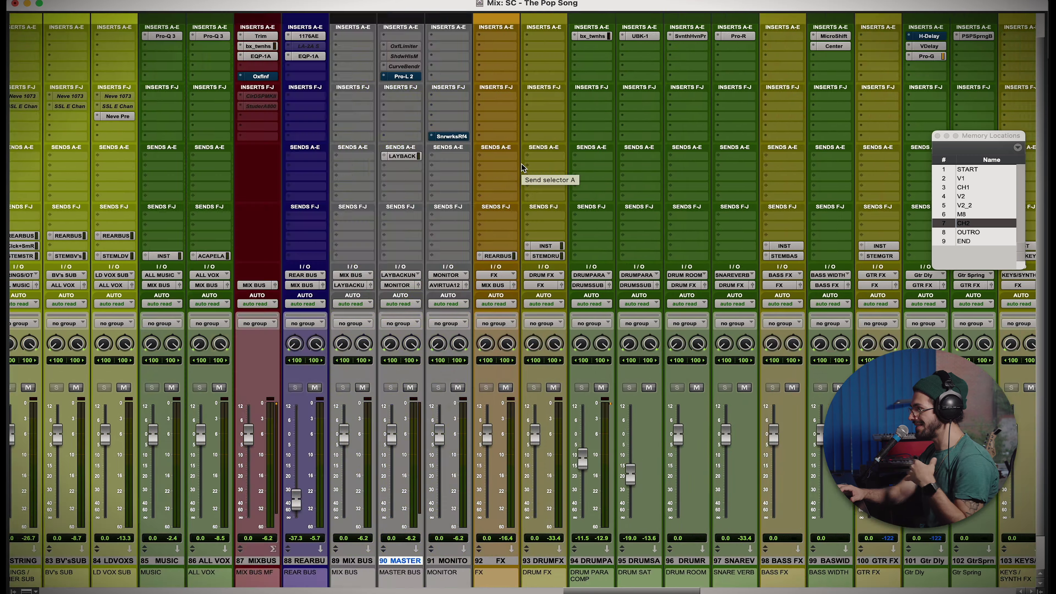
pyautogui.hscroll(8, 522, 164)
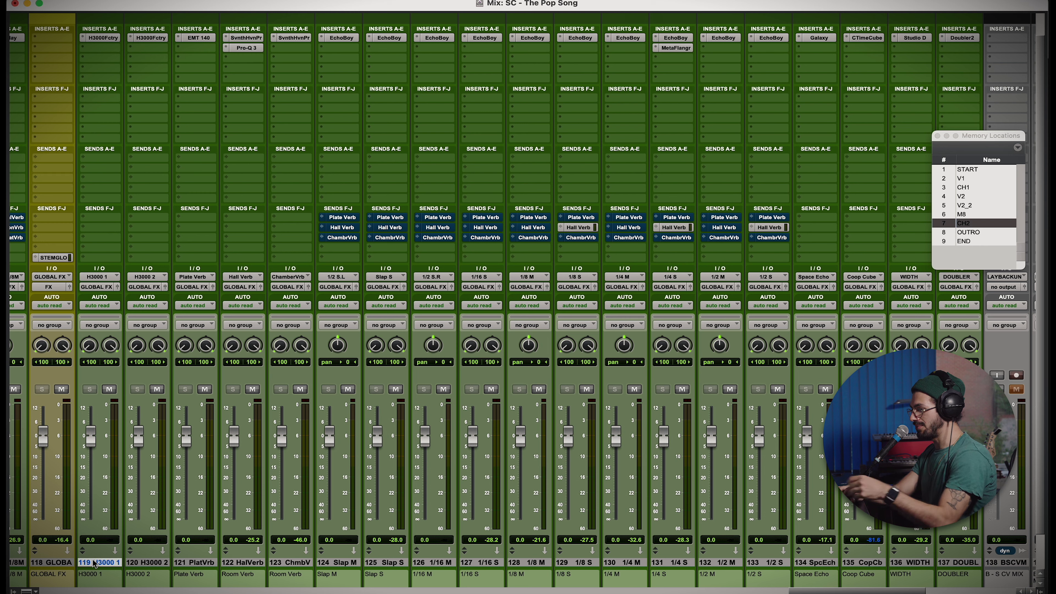
pyautogui.keyDown('shift'); pyautogui.click(906, 564); pyautogui.keyUp('shift')
# Select the lead vocal effect tracks from LD VOX FX through Vox Dly 1/8 M.
pyautogui.hscroll(-7, 675, 541)
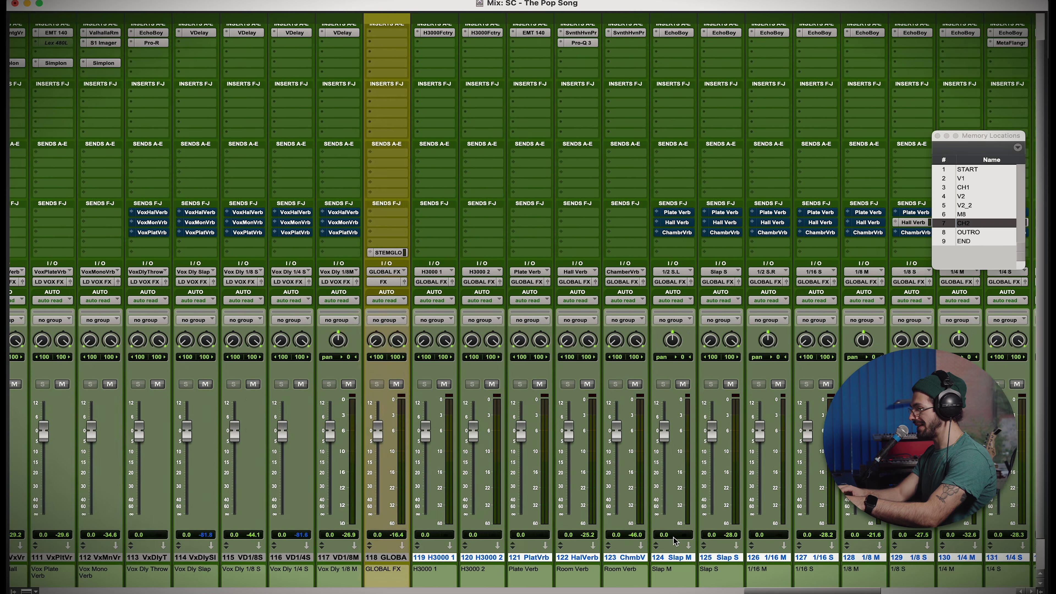
pyautogui.click(688, 557)
pyautogui.keyDown('shift'); pyautogui.click(296, 558); pyautogui.keyUp('shift')
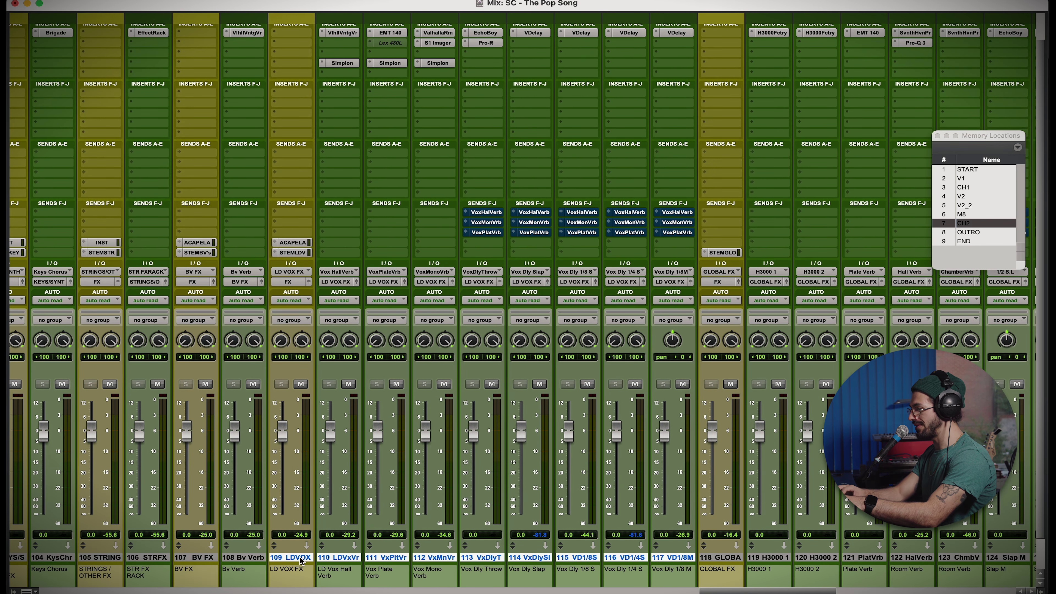
# Select the BV FX, STRINGS/OTHER FX, main FX and REAR BUS tracks one after another.
pyautogui.hscroll(-2, 301, 559)
pyautogui.hscroll(-3, 302, 314)
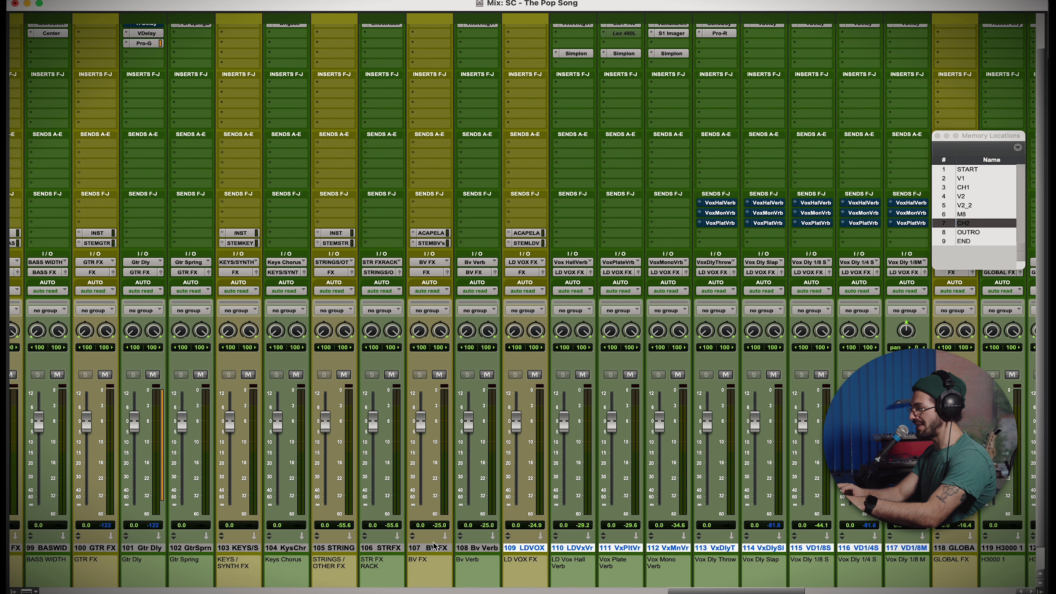
pyautogui.click(434, 547)
pyautogui.click(333, 549)
pyautogui.hscroll(-10, 291, 550)
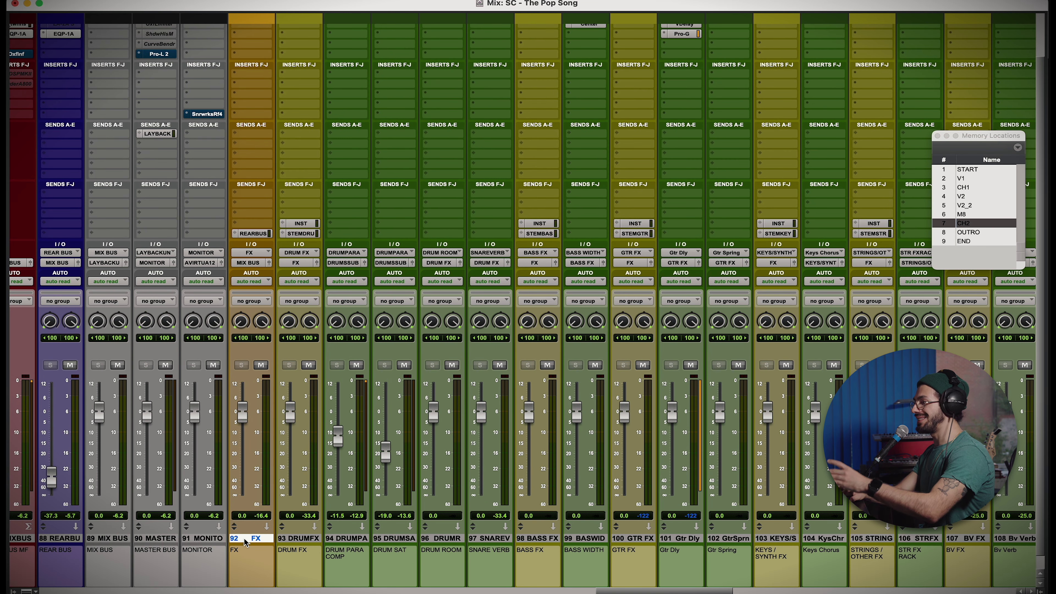
pyautogui.hscroll(-4, 245, 542)
pyautogui.click(241, 525)
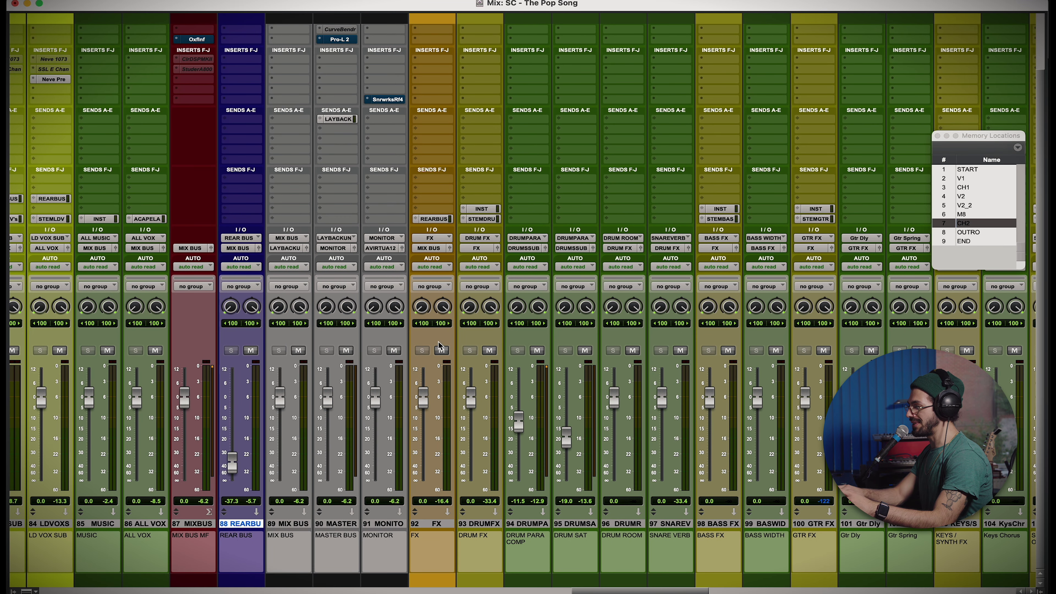
# Examine the FX track's send to the REAR BUS, close it, and open the 1176AE on the REAR BUS track.
pyautogui.click(432, 219)
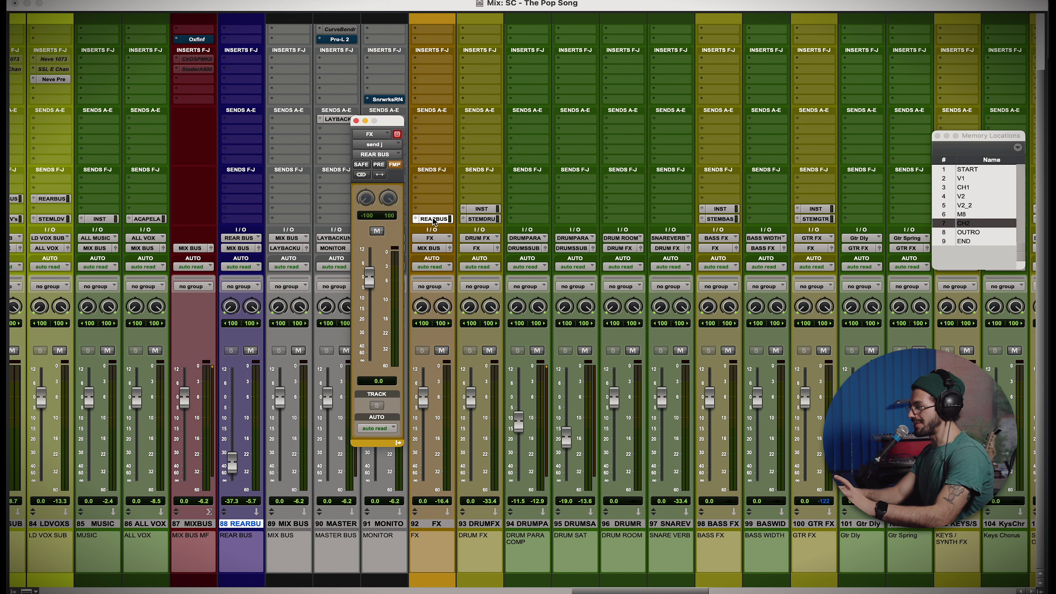
pyautogui.click(433, 219)
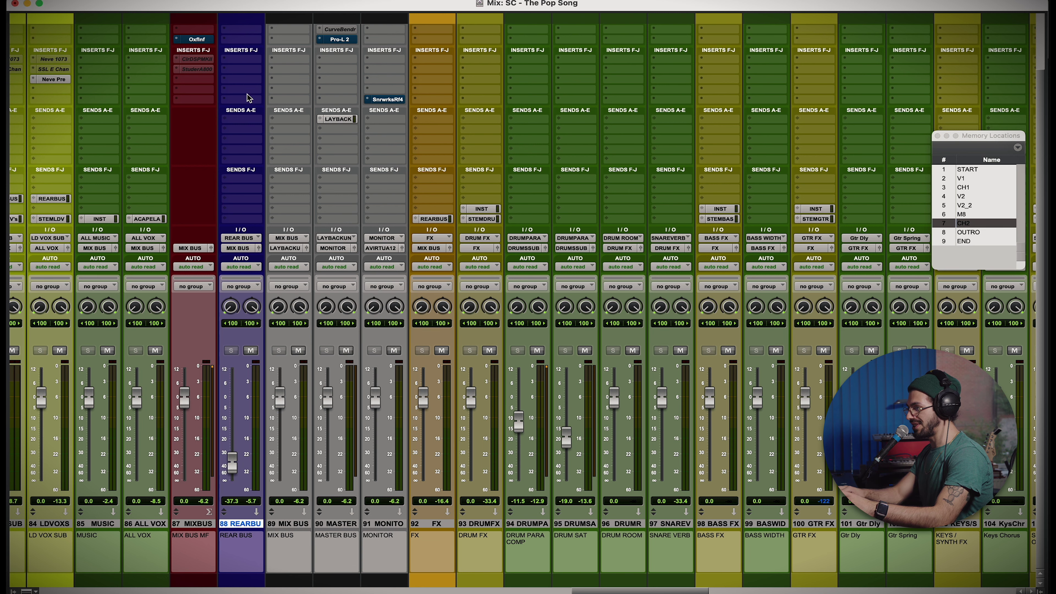
pyautogui.scroll(5, 250, 96)
pyautogui.click(268, 63)
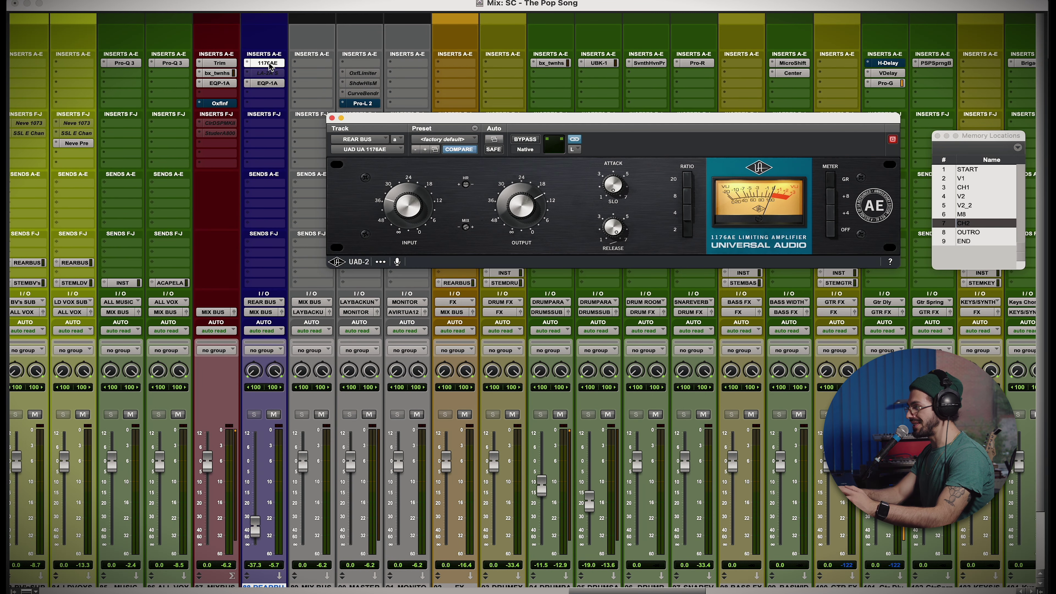
# Inspect the REAR BUS sends on the submix tracks one after another, from DRUMS SUB through BV's SUB.
pyautogui.hscroll(-6, 353, 413)
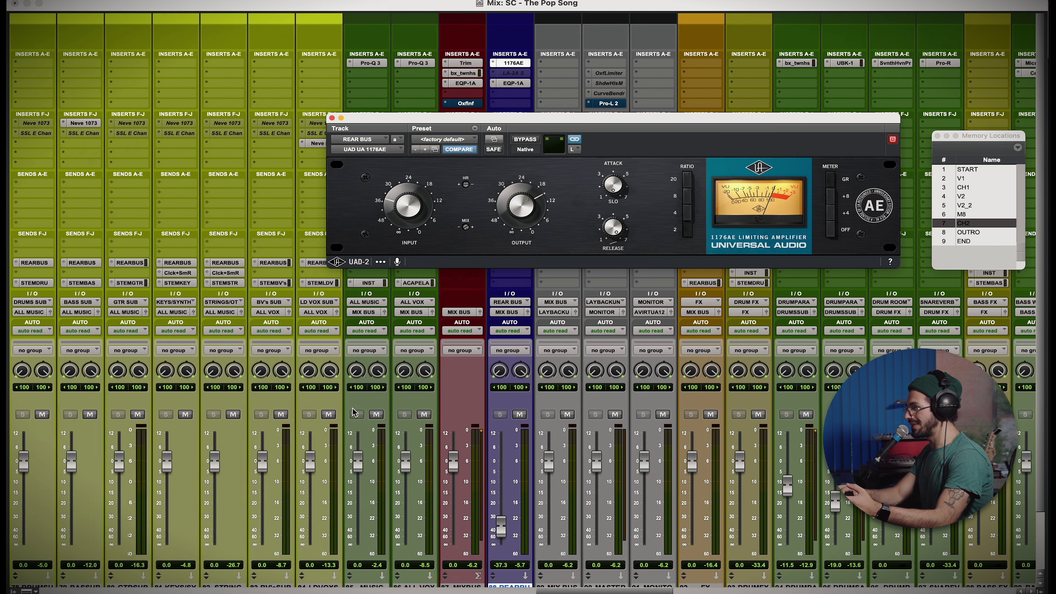
pyautogui.click(113, 260)
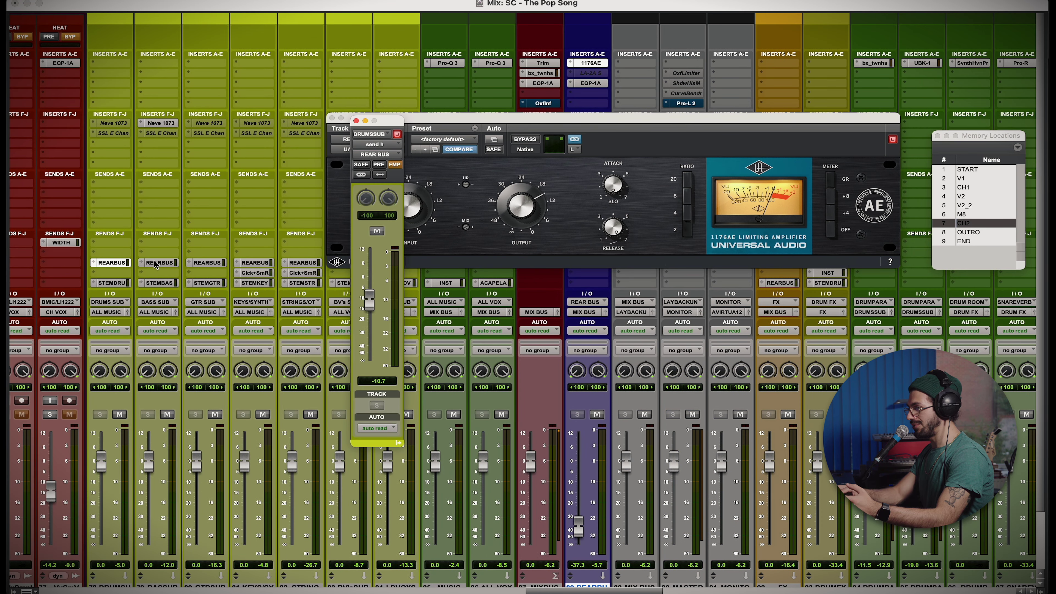
pyautogui.scroll(-1, 154, 264)
pyautogui.scroll(-1, 154, 265)
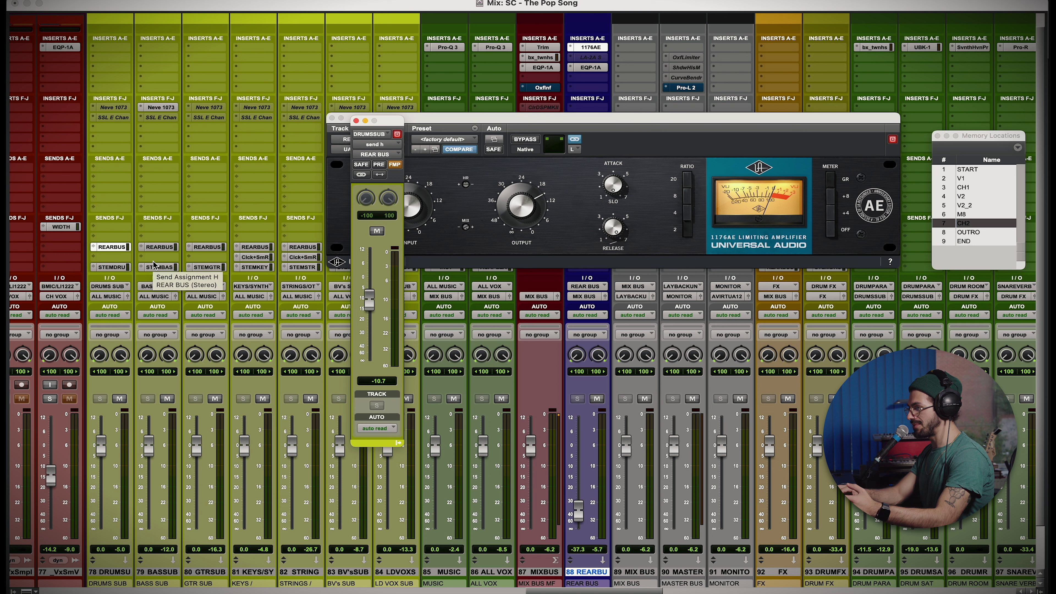
pyautogui.click(159, 246)
pyautogui.click(207, 247)
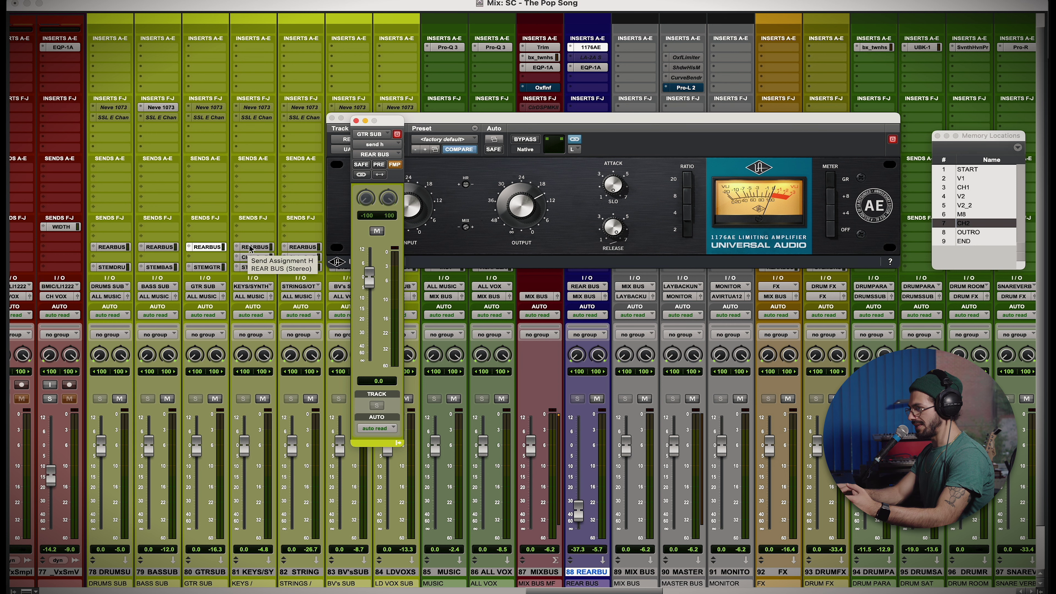
pyautogui.hscroll(1, 251, 248)
pyautogui.scroll(-1, 251, 248)
pyautogui.click(252, 243)
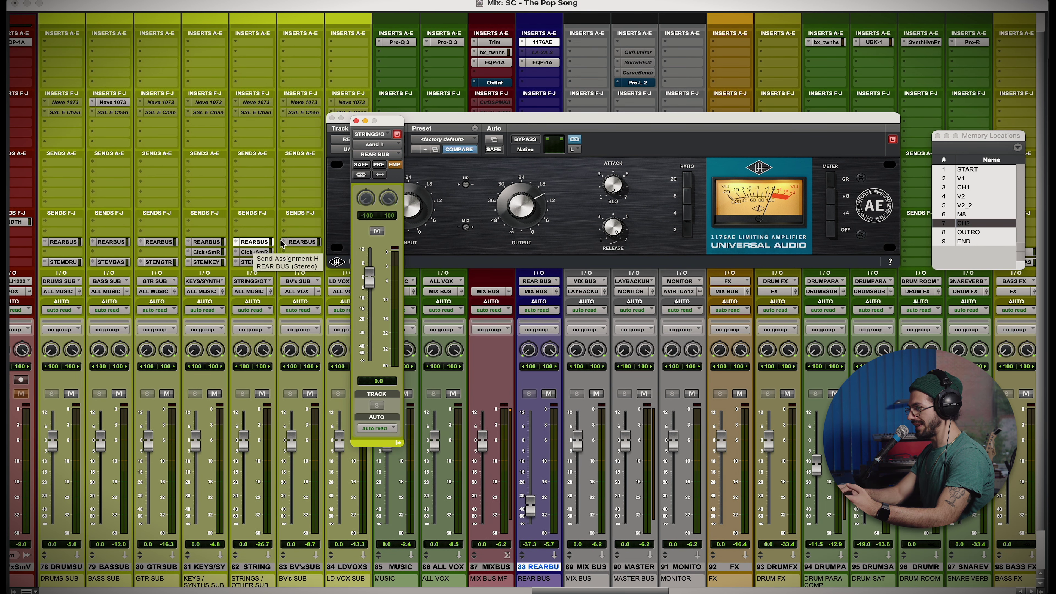
pyautogui.click(312, 242)
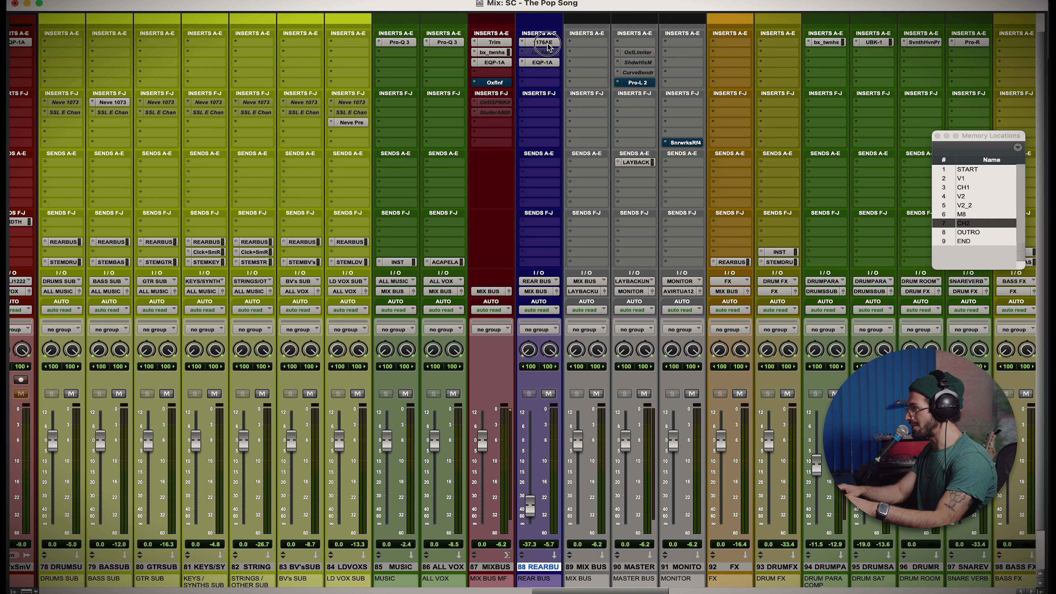
# Reopen the REAR BUS 1176AE and play the mix, checking levels across the vocal and submix tracks.
pyautogui.click(543, 42)
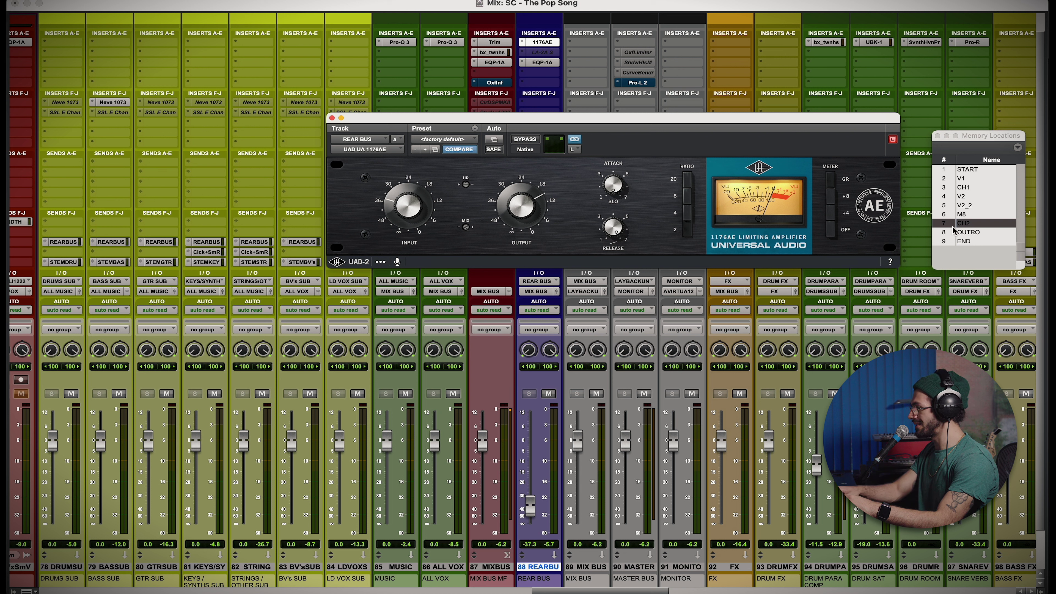
pyautogui.press('space')
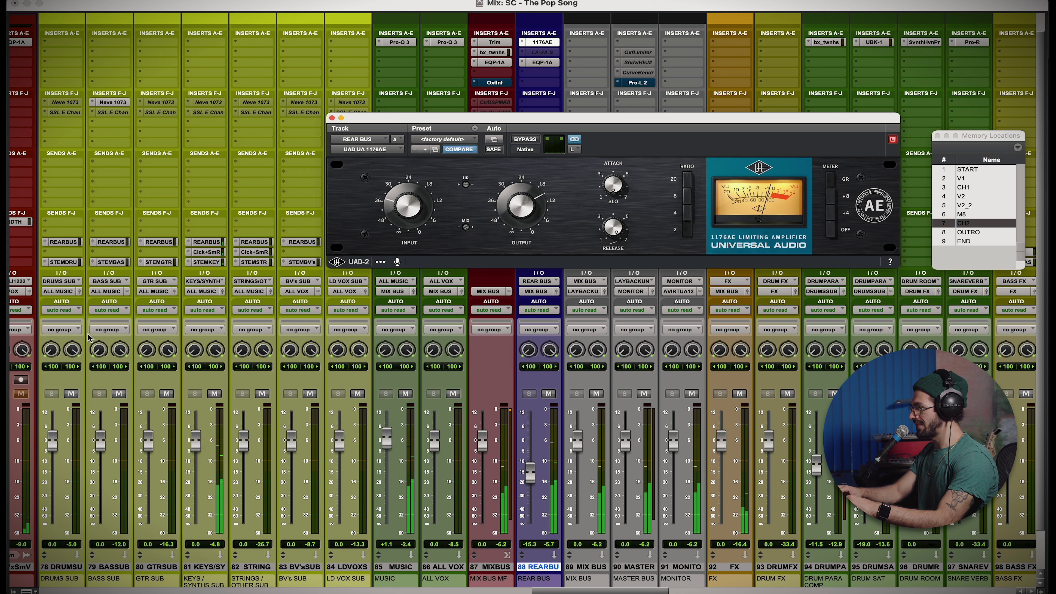
pyautogui.hscroll(-9, 386, 397)
pyautogui.keyDown('alt'); pyautogui.click(336, 395); pyautogui.keyUp('alt')
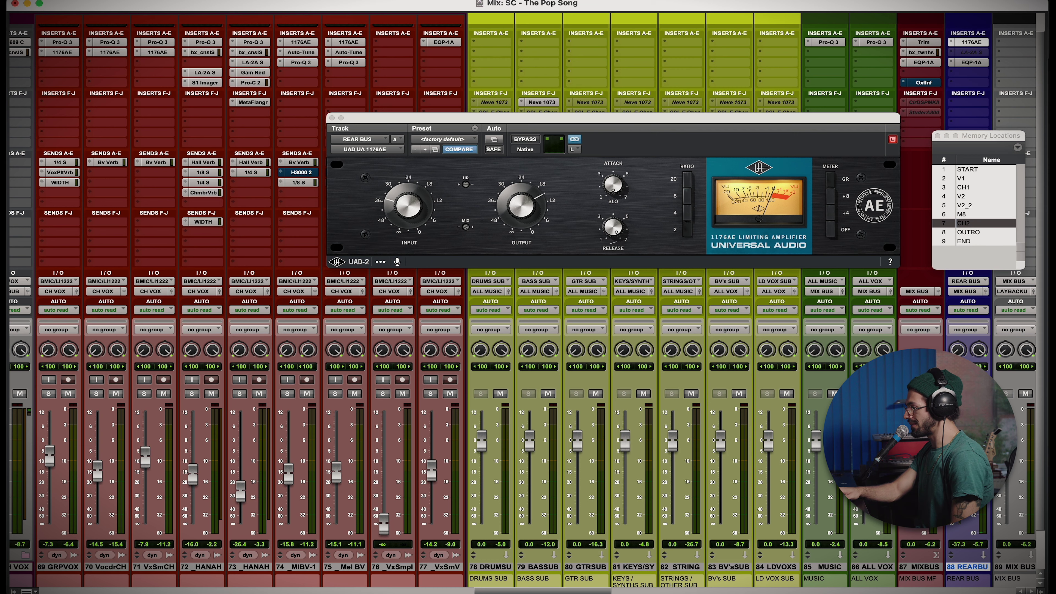
pyautogui.hscroll(3, 522, 303)
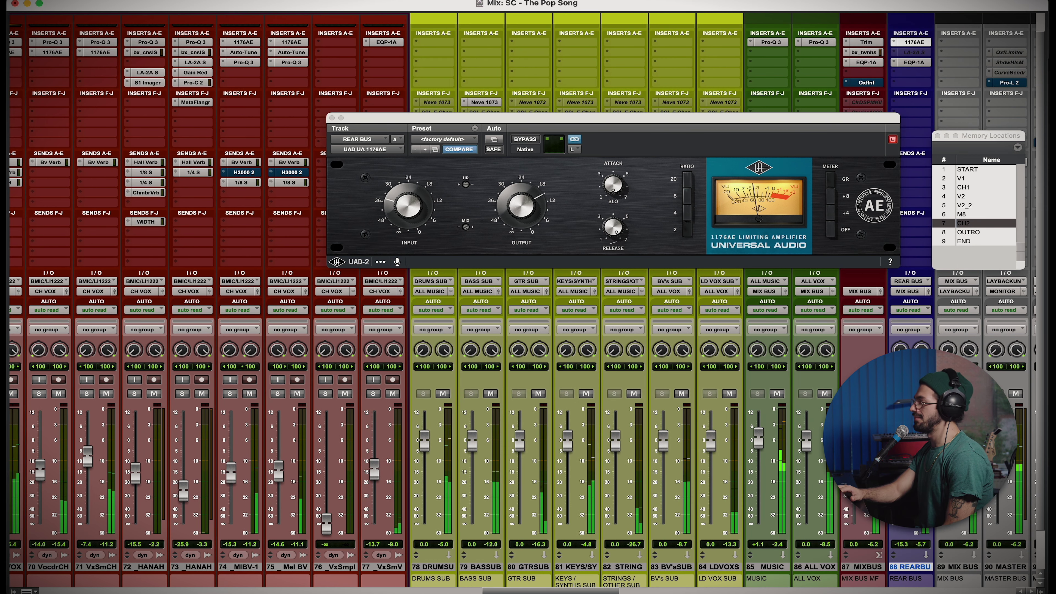
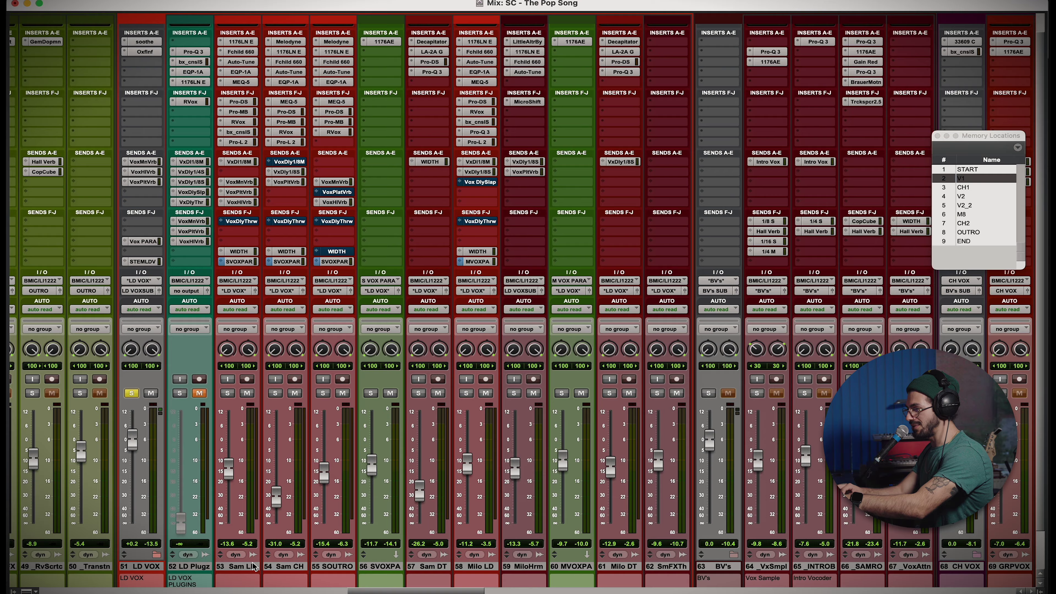
# Show the Edit window and select the volume automation of lead vocal track 53 from CH1 to the end of its M8 part.
pyautogui.press('super+equal')
pyautogui.scroll(10, 508, 403)
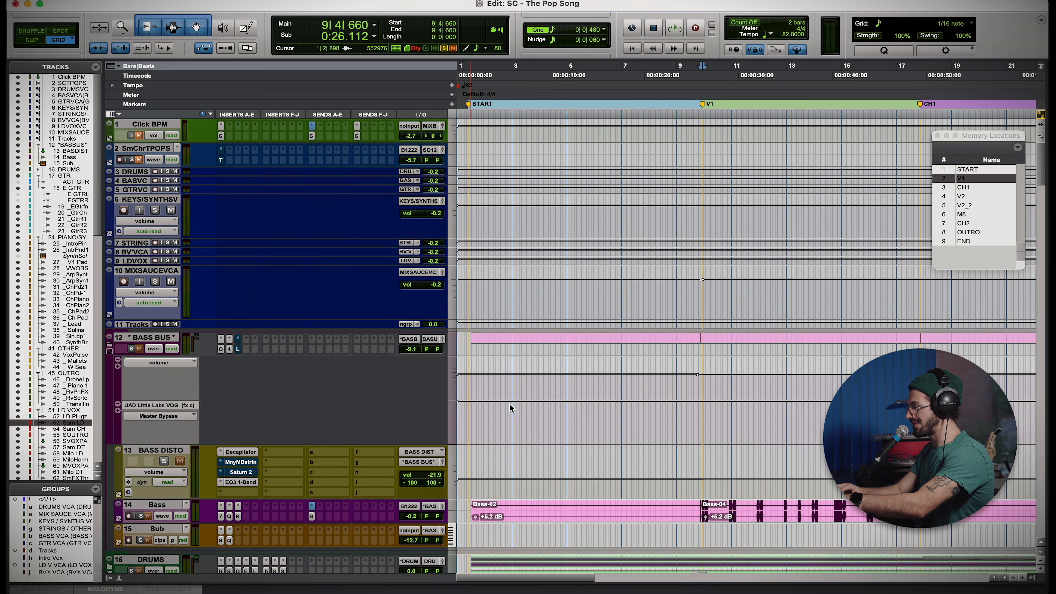
pyautogui.scroll(-15, 511, 407)
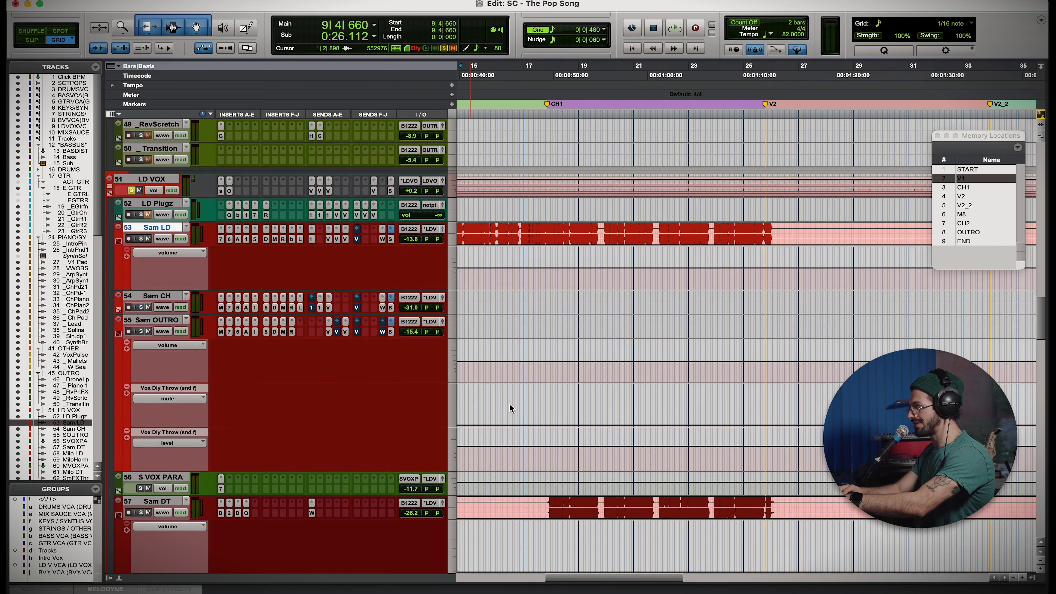
pyautogui.hotkey('alt', 'a')
pyautogui.moveTo(549, 252); pyautogui.dragTo(719, 251)
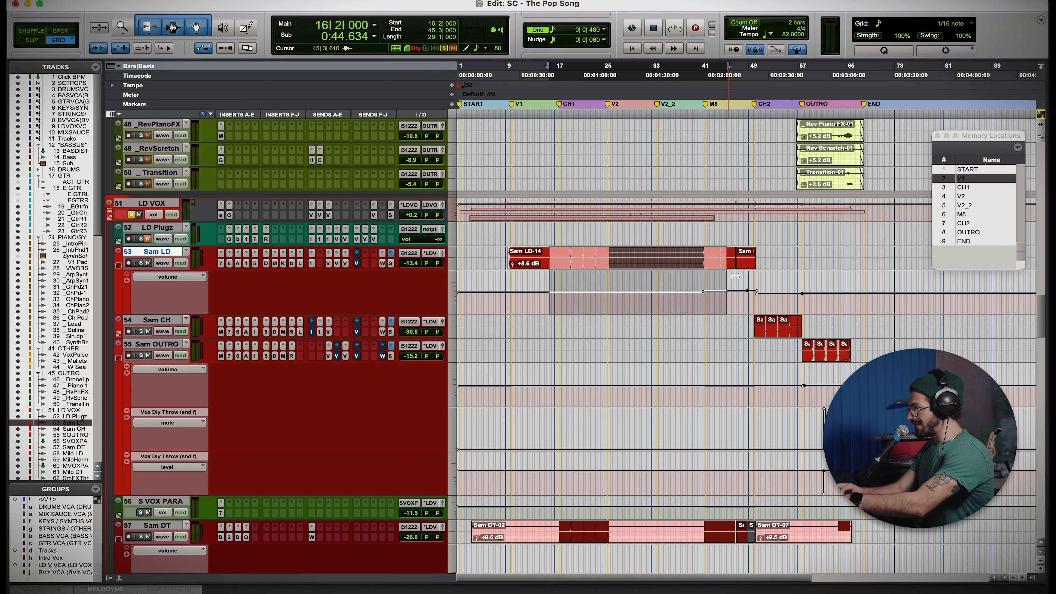
# Play the lead vocals from the start of the OUTRO at bar 57.
pyautogui.click(743, 323)
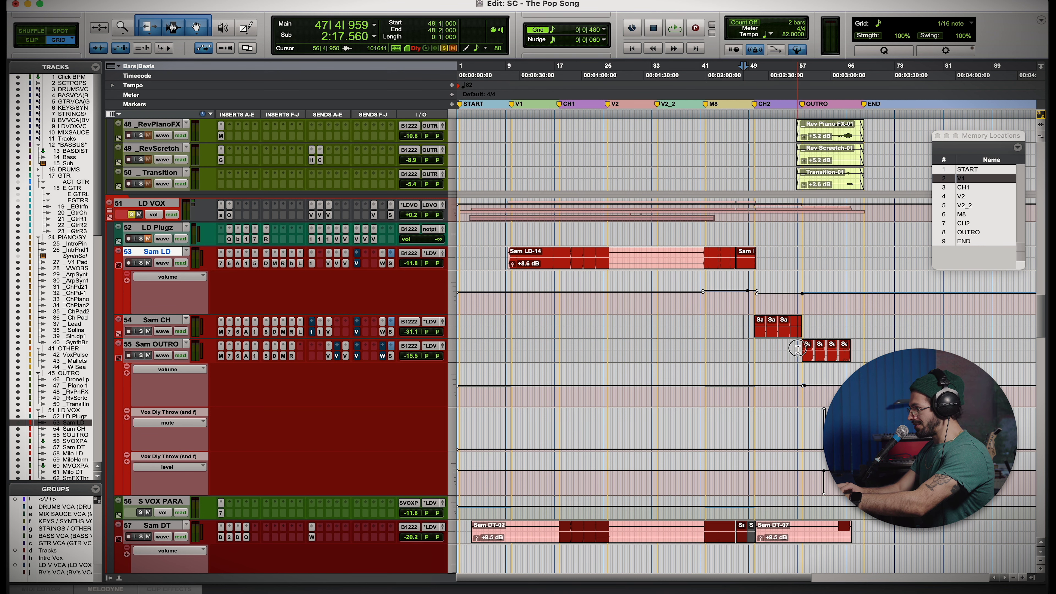
pyautogui.press('space')
pyautogui.scroll(4, 800, 351)
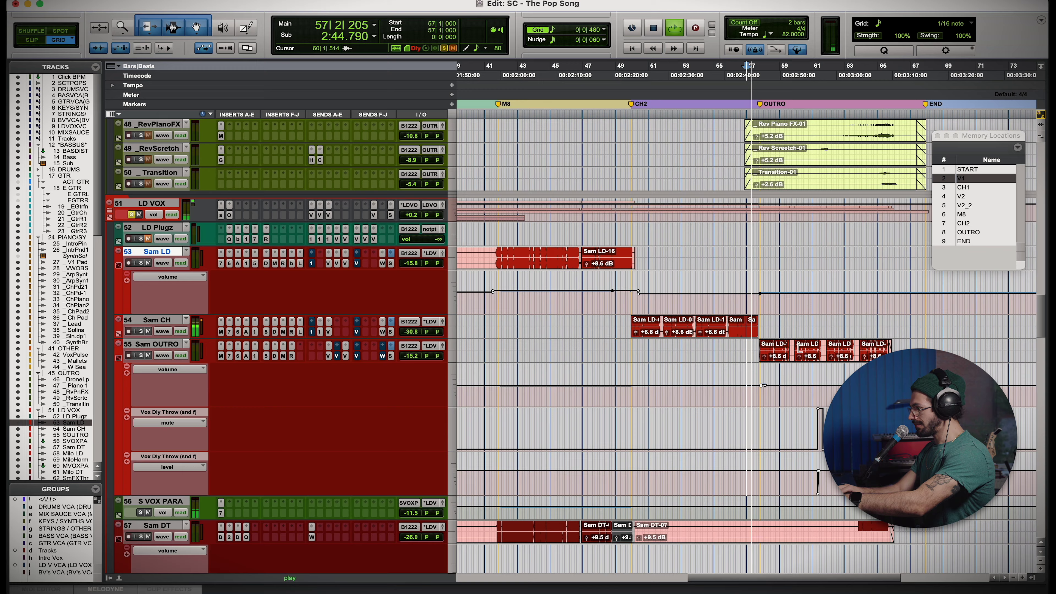
pyautogui.hscroll(1, 796, 349)
# Play outro vocal track 55 from bar 61 to audition its Vox Dly Throw automation, and stop playback.
pyautogui.click(790, 424)
pyautogui.press('space')
pyautogui.scroll(2, 790, 423)
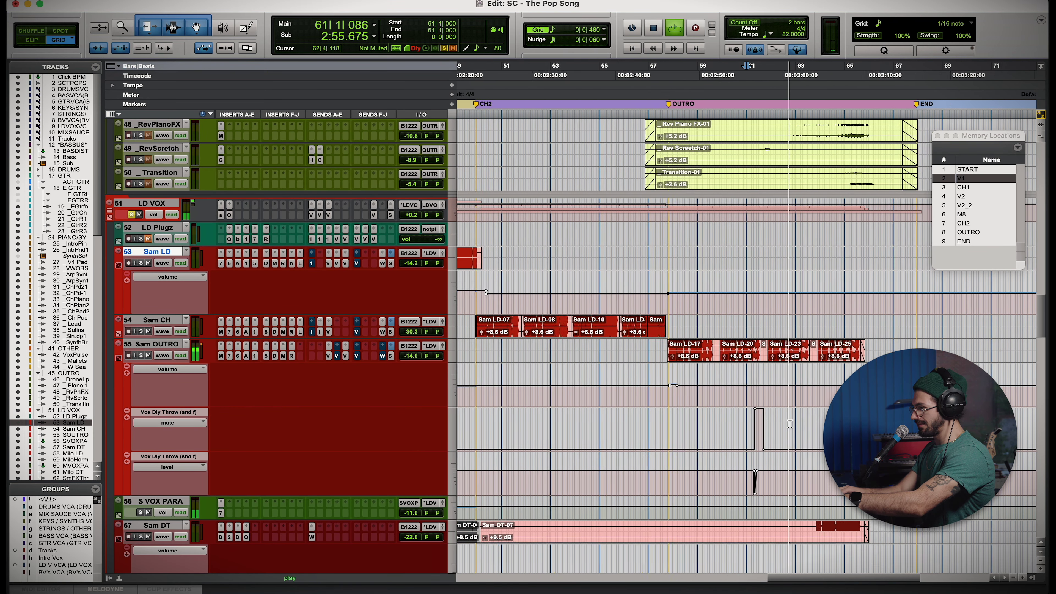
pyautogui.press('space')
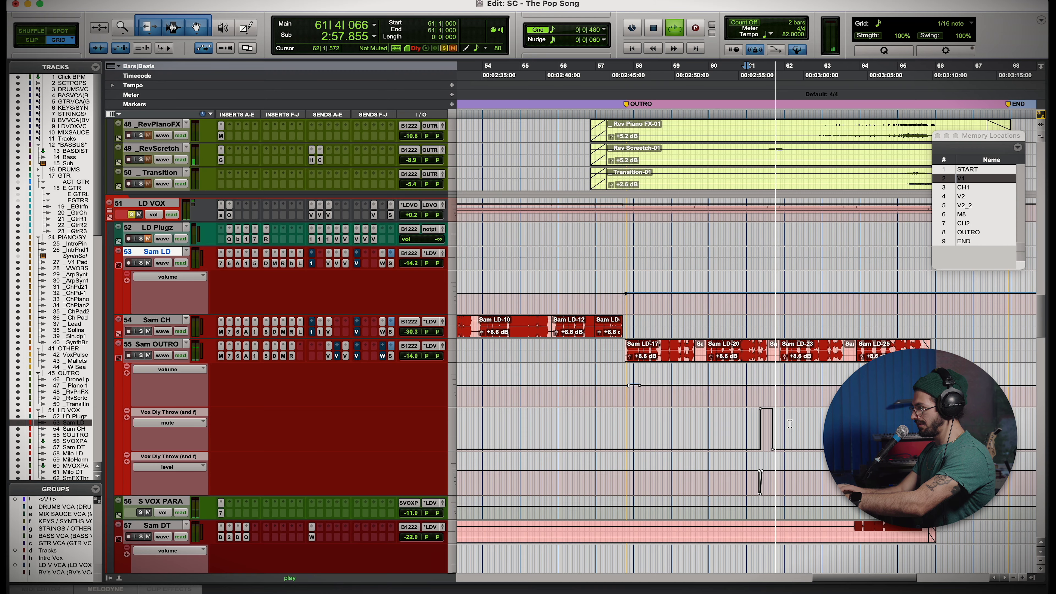
pyautogui.scroll(-2, 790, 423)
pyautogui.scroll(-1, 790, 424)
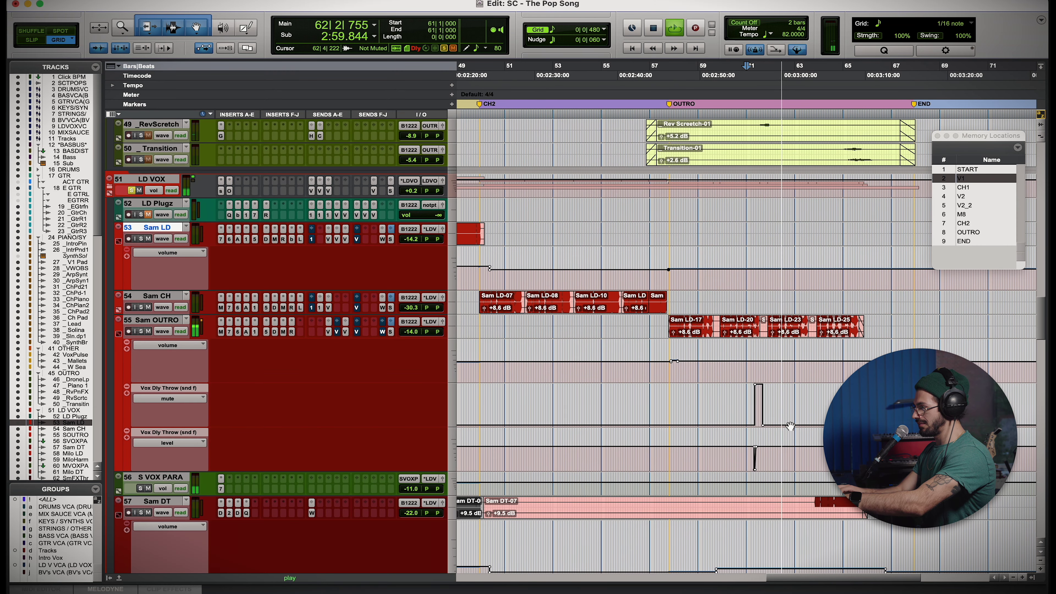
pyautogui.scroll(-1, 790, 424)
pyautogui.press('space')
pyautogui.scroll(-1, 790, 423)
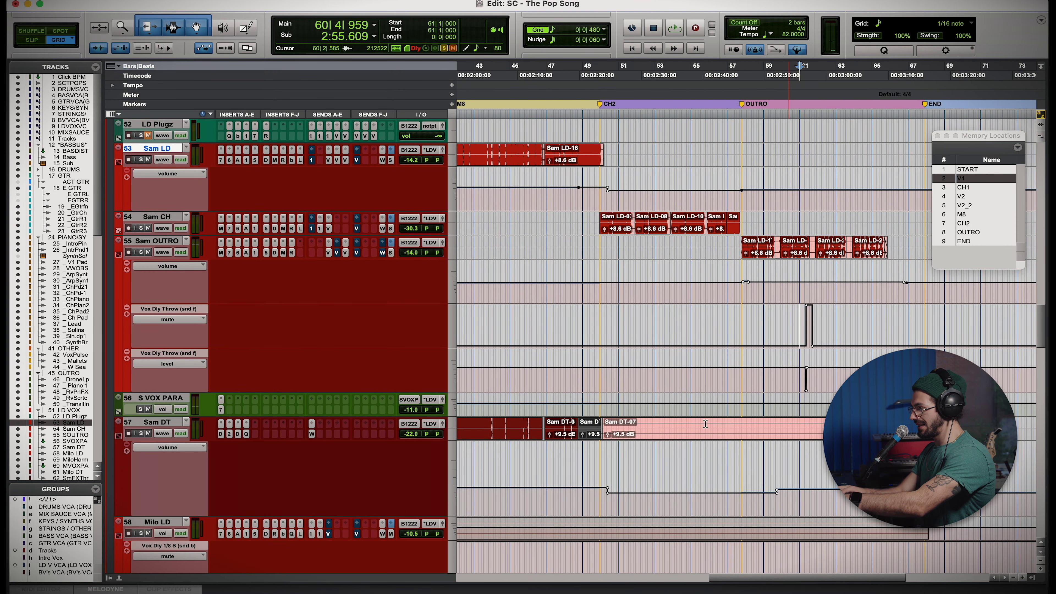
# Open the 1176AE on S VOX PARA and play from bar 43, comparing the vocals with and without the parallel track.
pyautogui.click(220, 409)
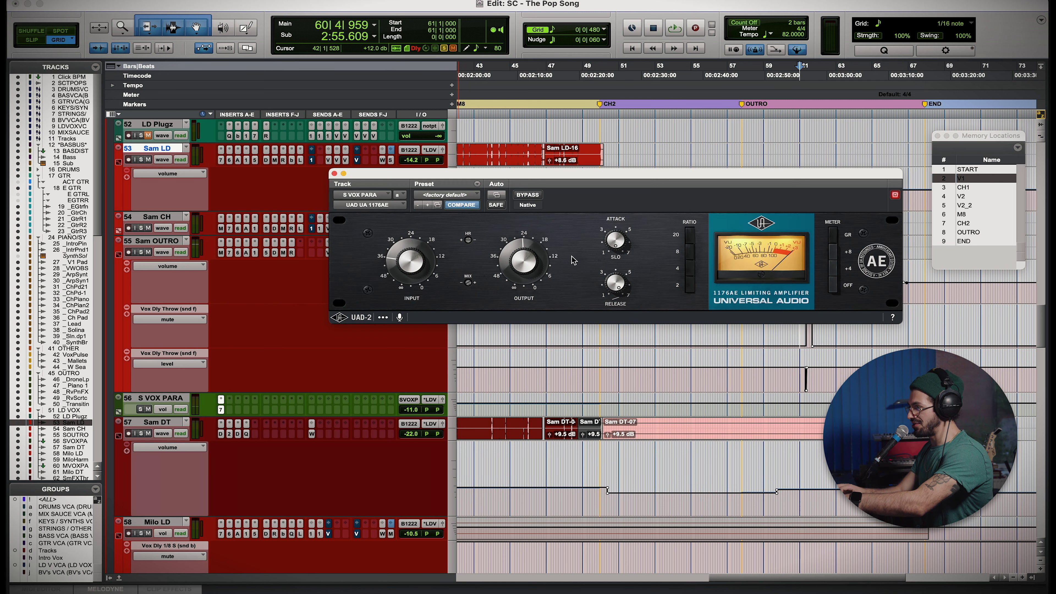
pyautogui.click(489, 125)
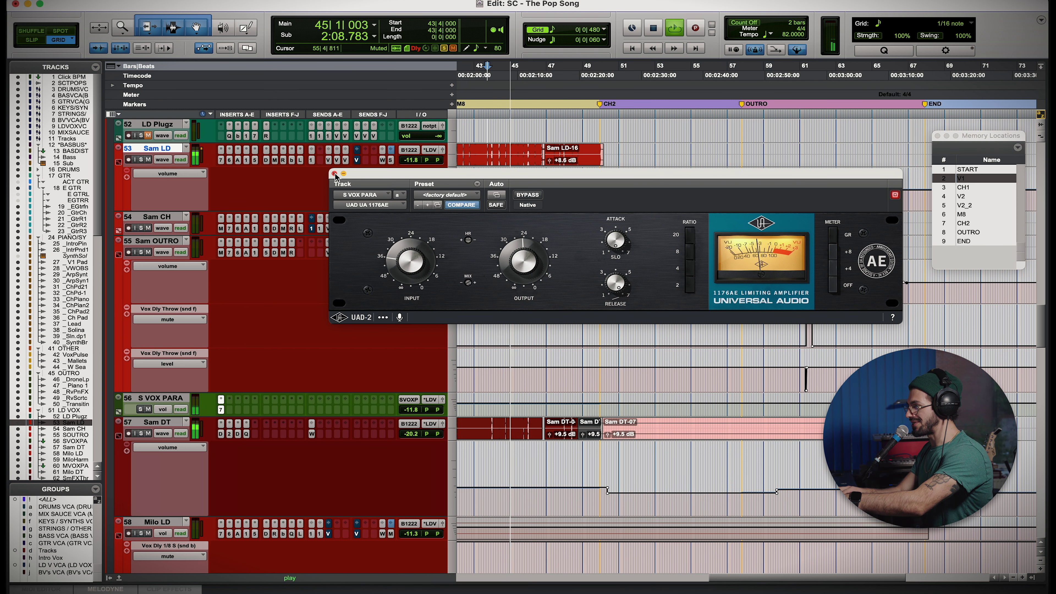
pyautogui.press('space')
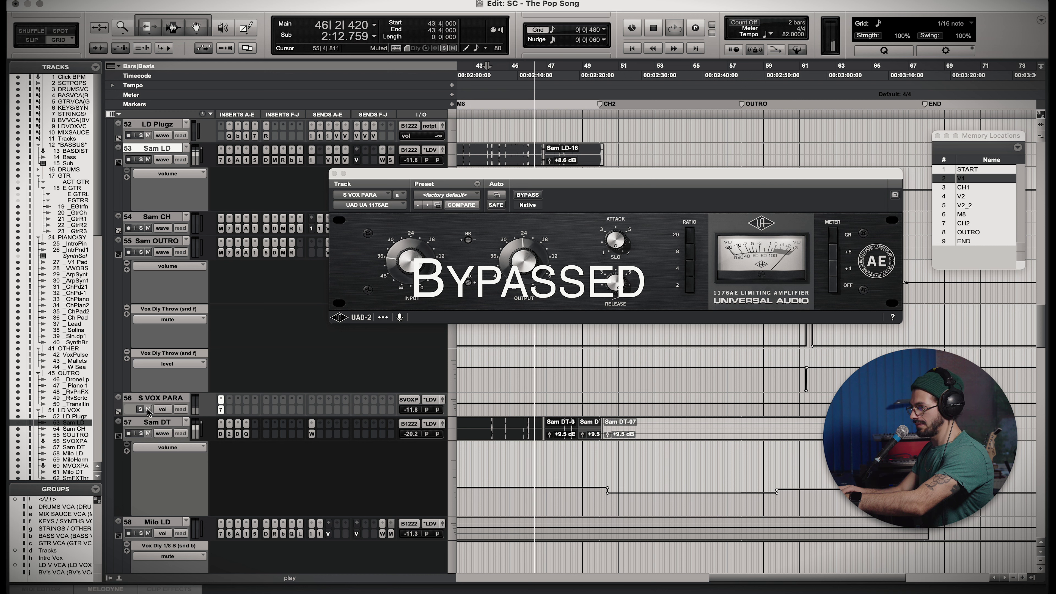
pyautogui.click(148, 411)
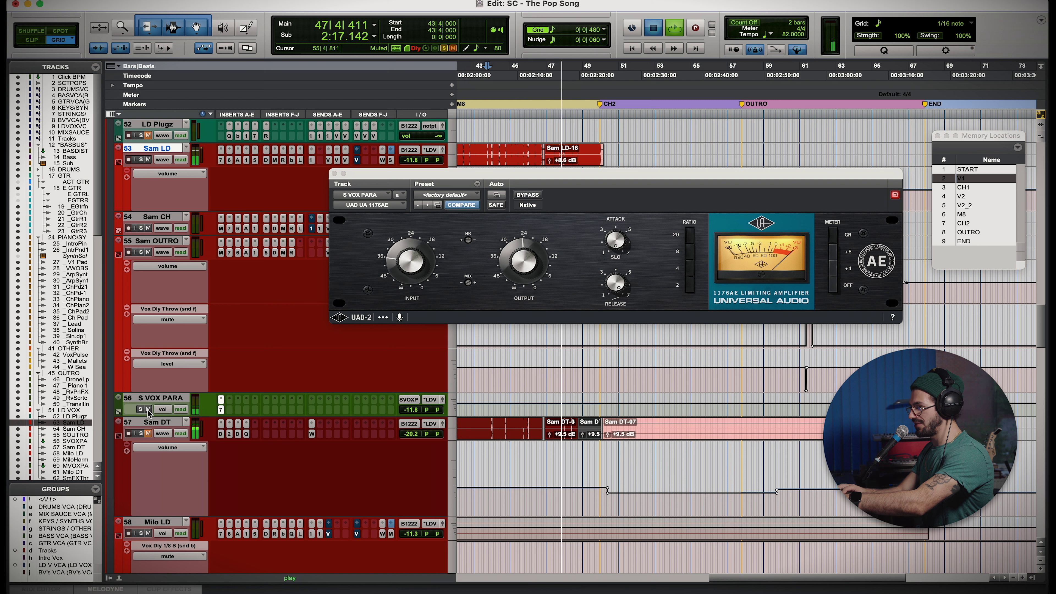
pyautogui.press('space')
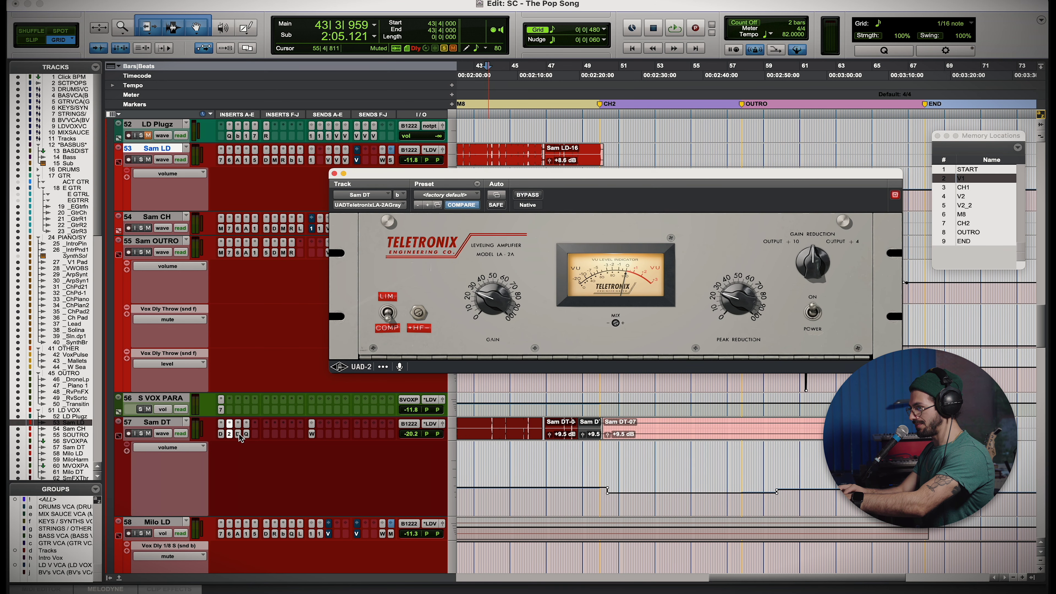
# Examine the Pro-DS and Pro-Q 3 on the vocal double track 57 and close the plug-in window.
pyautogui.click(238, 434)
pyautogui.click(247, 434)
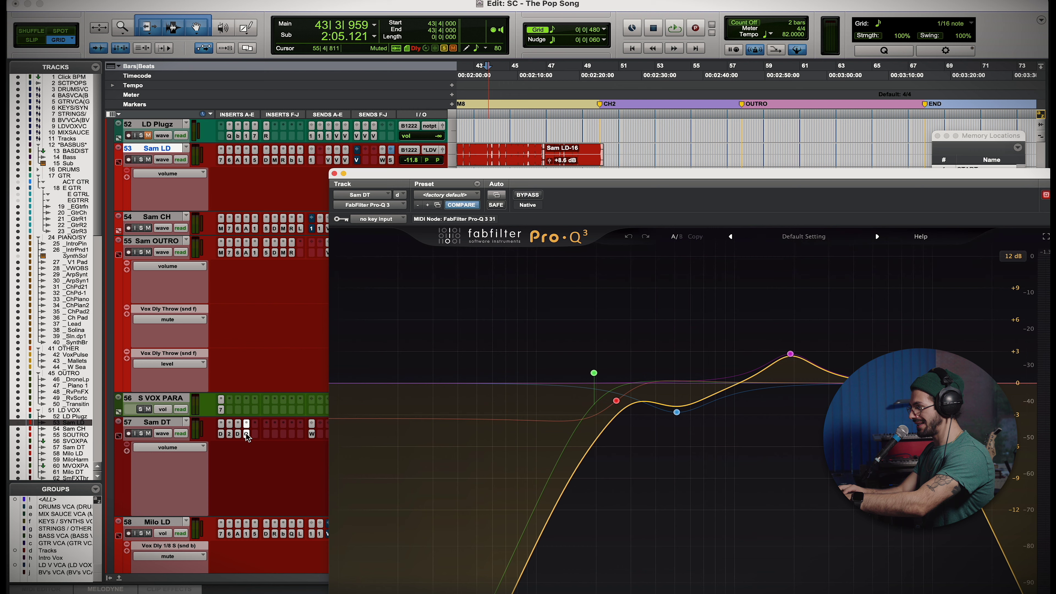
pyautogui.click(247, 434)
# Examine the 1176LN, Fairchild 660 and Auto-Tune inserts on lead vocal track 58 in the mixer.
pyautogui.scroll(-5, 621, 361)
pyautogui.hscroll(-15, 621, 360)
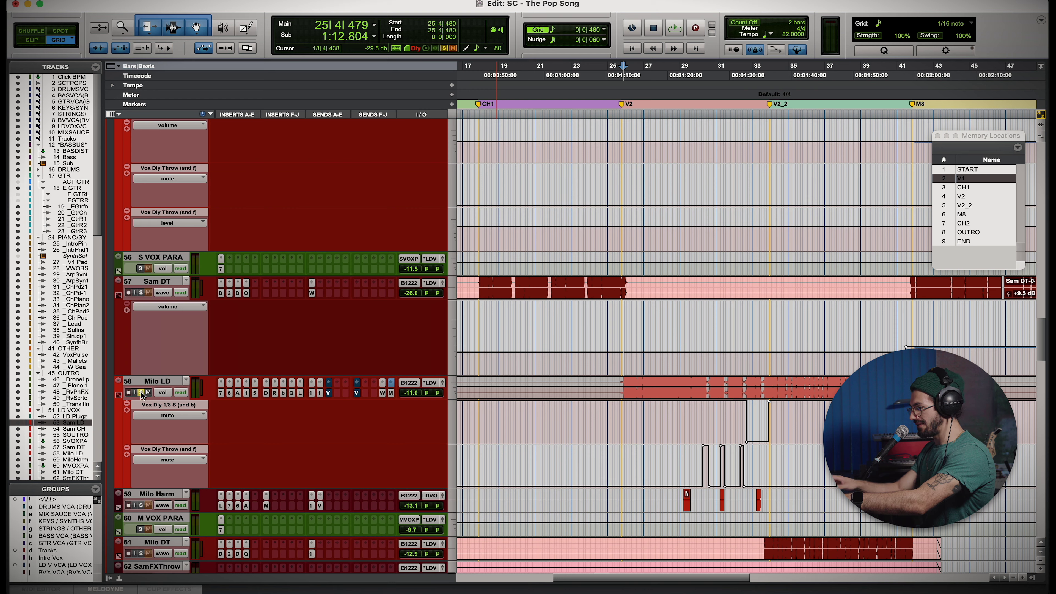
pyautogui.press('super+equal')
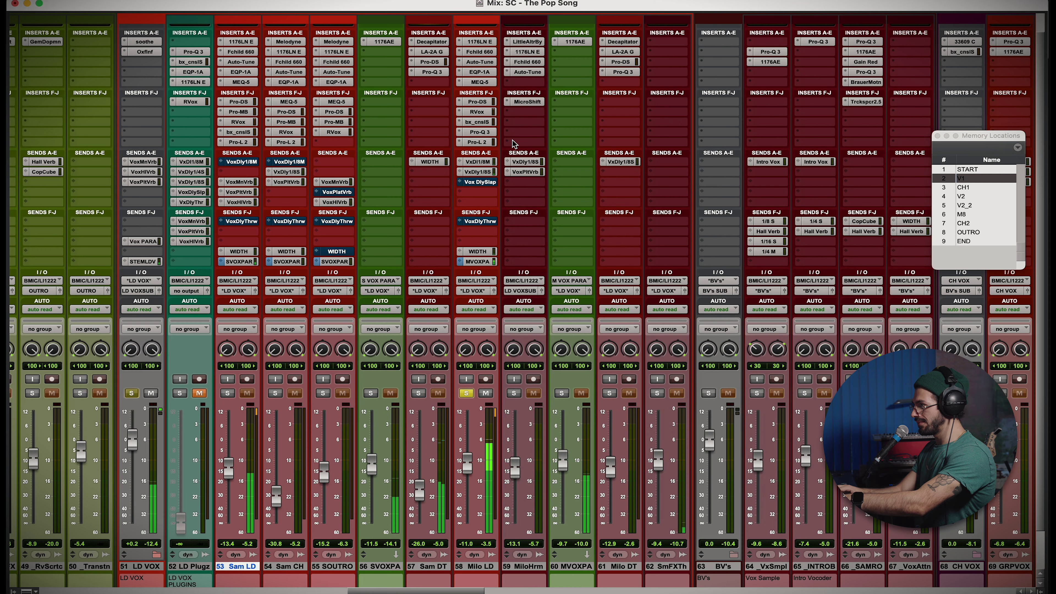
pyautogui.click(485, 42)
pyautogui.click(487, 52)
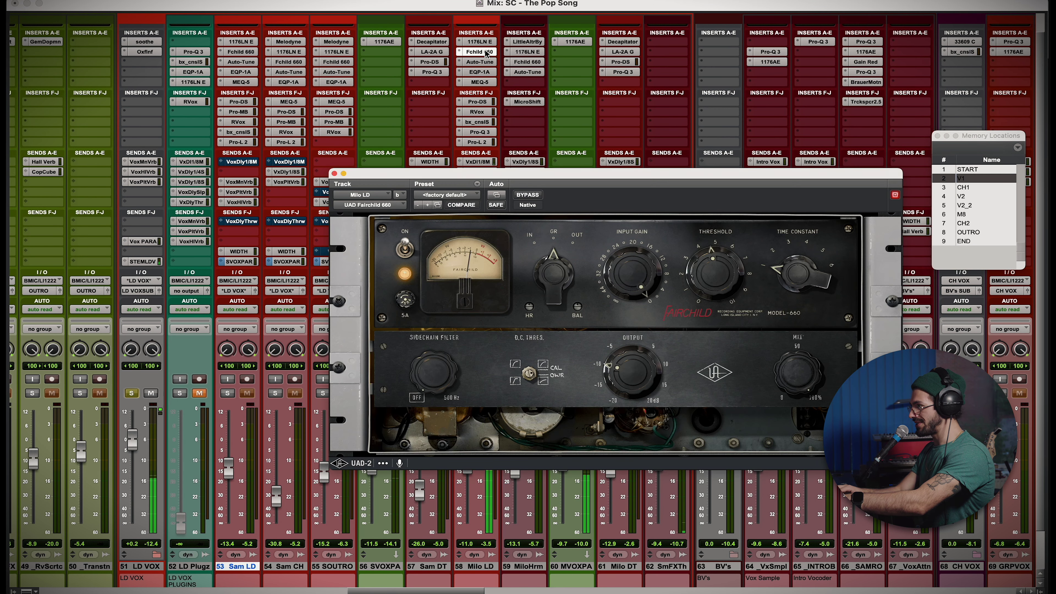
pyautogui.click(485, 62)
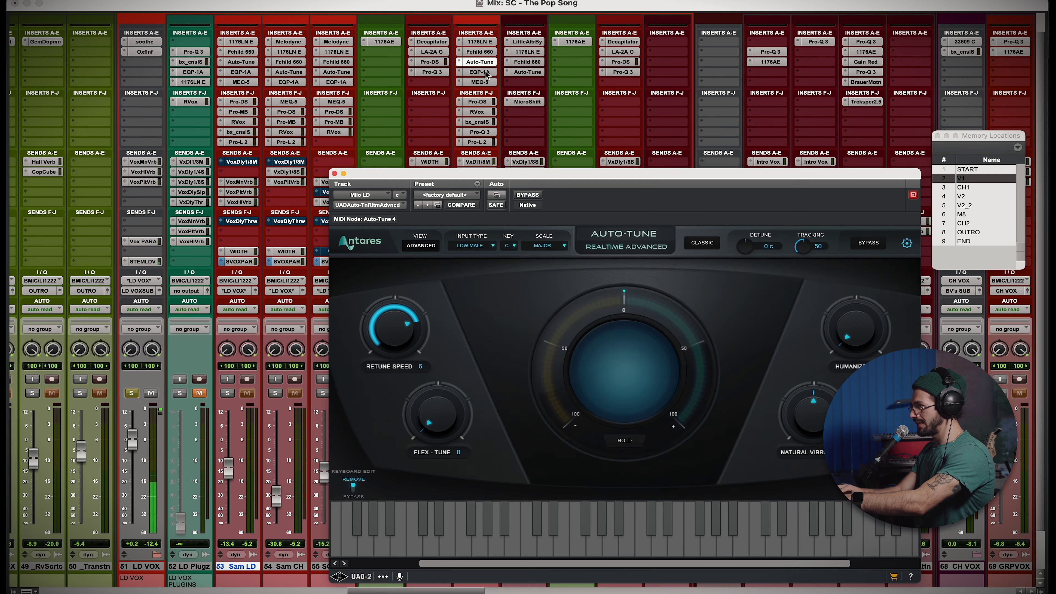
pyautogui.click(482, 62)
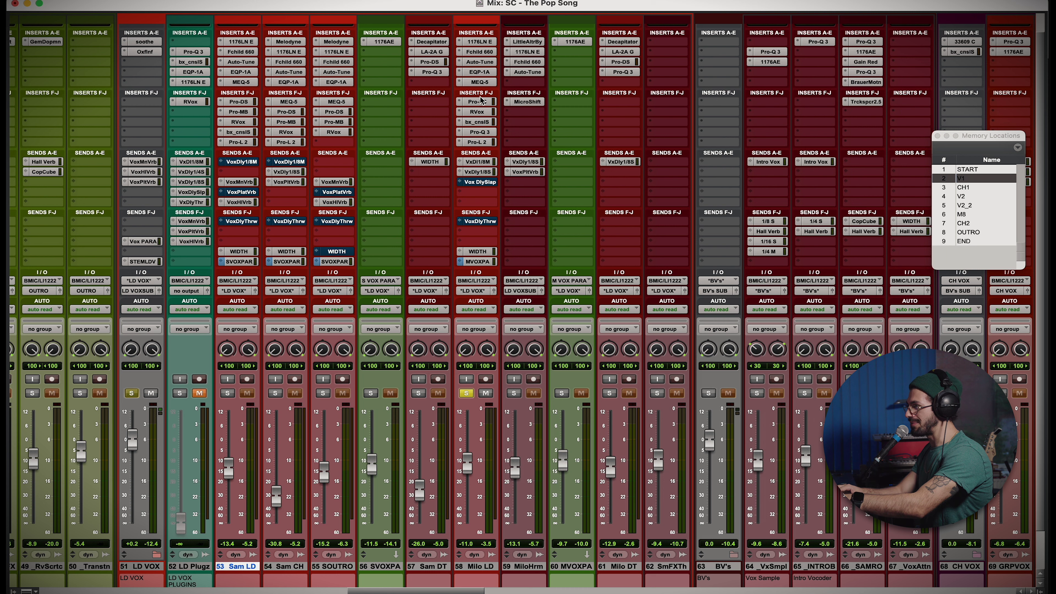
# Inspect the MEQ-5, Pultec EQP-1A and Pro-DS inserts on lead vocal track 58.
pyautogui.click(481, 82)
pyautogui.click(480, 72)
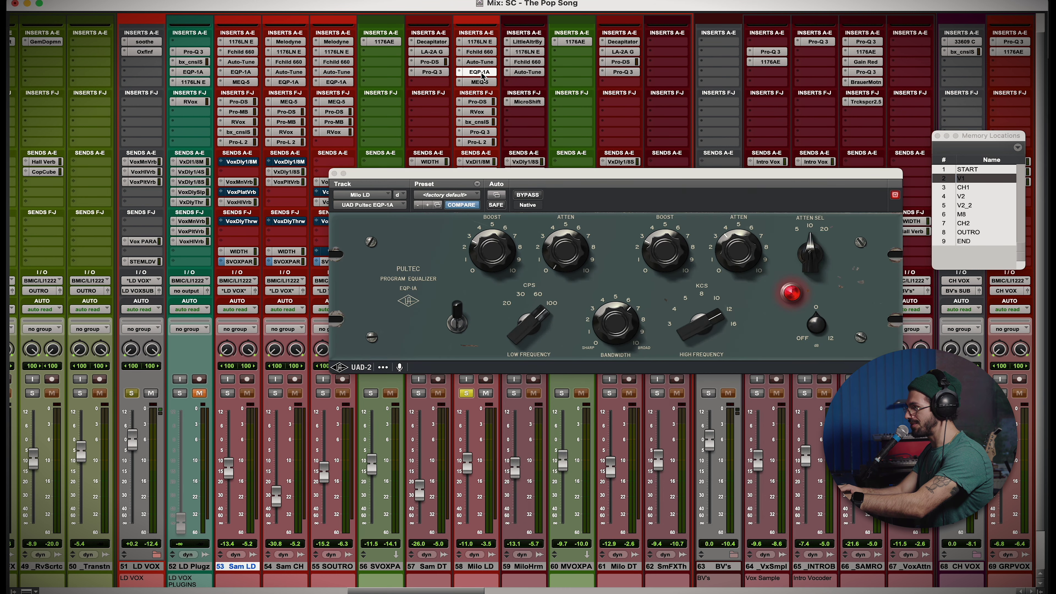
pyautogui.click(482, 75)
pyautogui.click(479, 103)
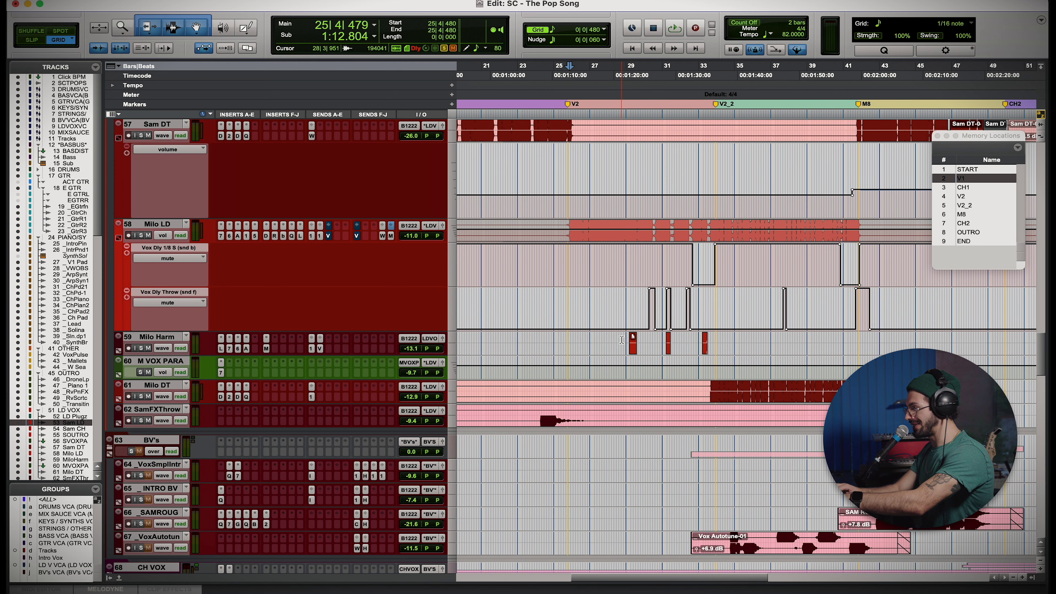
# Audition lead vocal track 58 with soloed harmony track 59 from bar 28, examining the harmony's Little AlterBoy settings.
pyautogui.click(141, 348)
pyautogui.press('space')
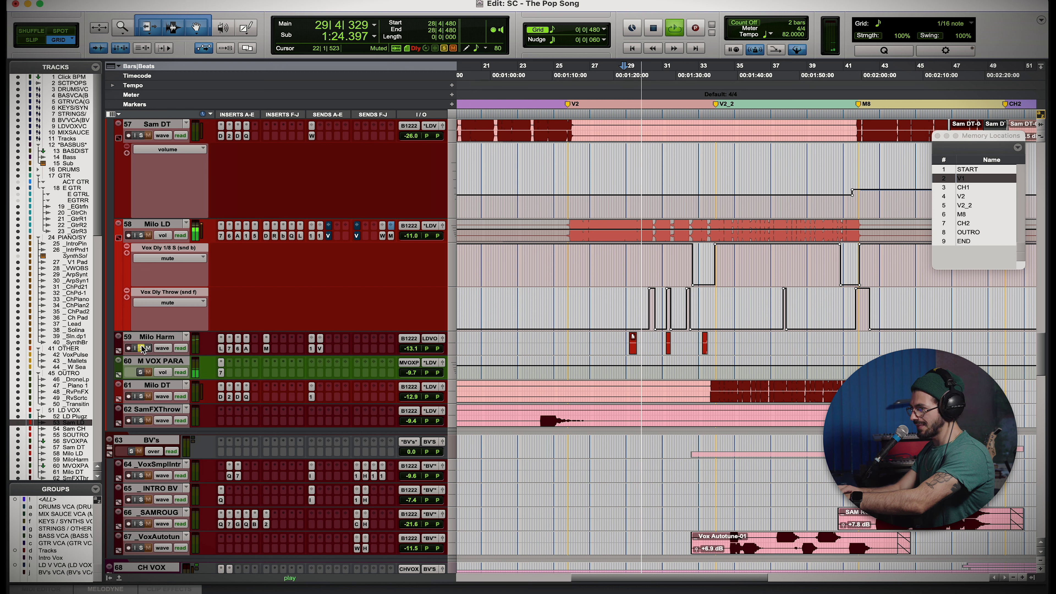
pyautogui.press('space')
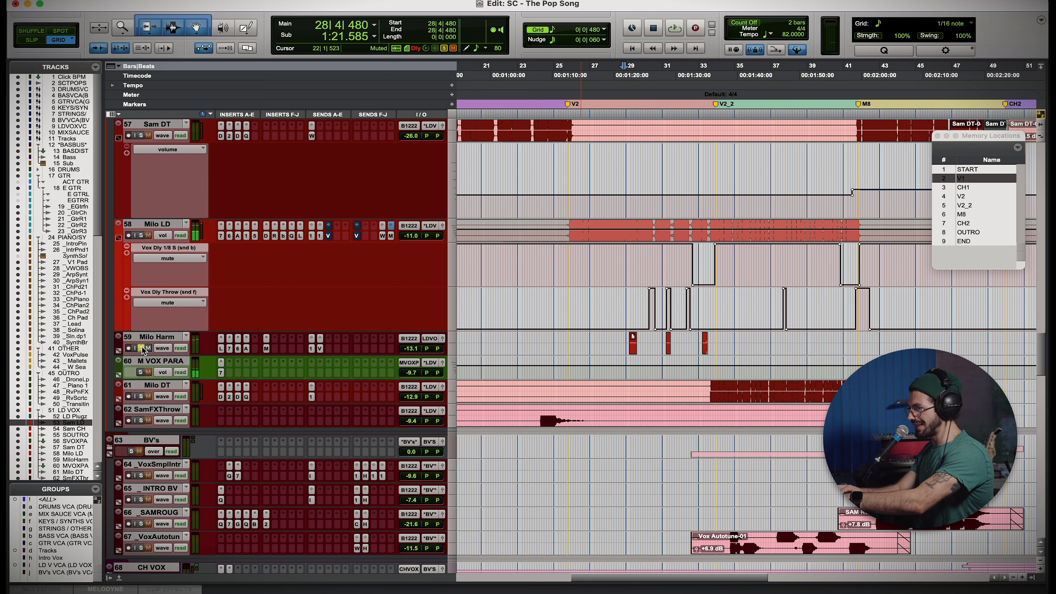
pyautogui.click(220, 349)
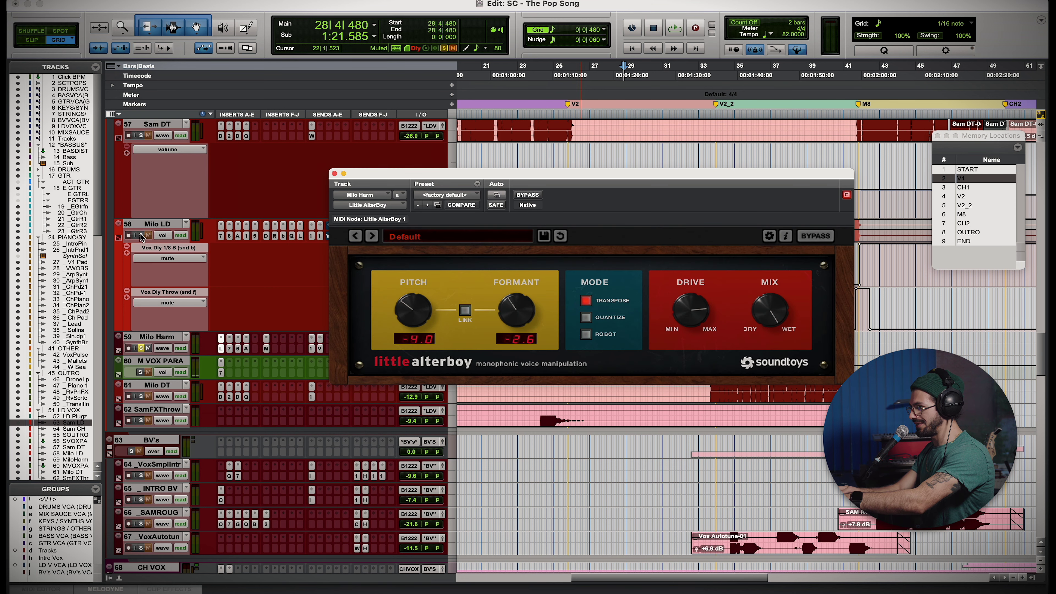
pyautogui.moveTo(490, 182); pyautogui.dragTo(541, 340)
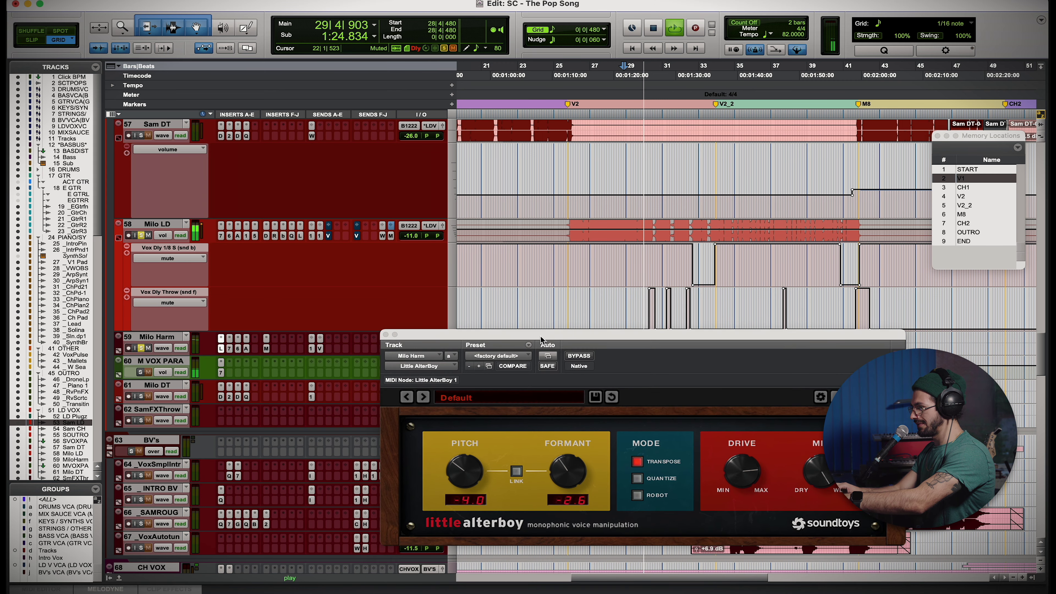
pyautogui.press('space')
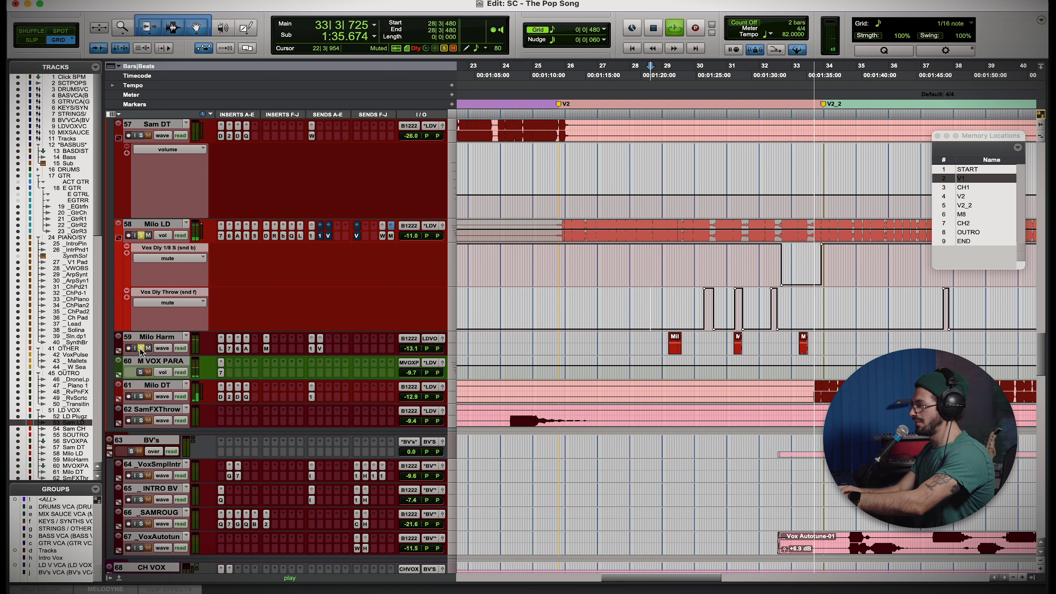
pyautogui.press('space')
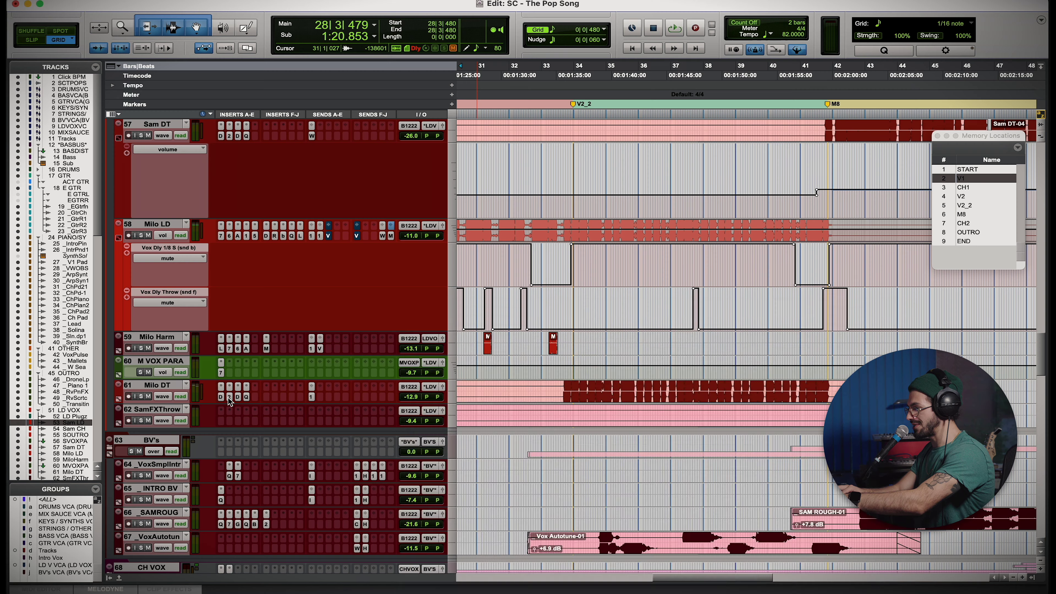
# Examine the LA-2A, Pro-DS and Pro-Q 3 on vocal double track 61 and close the plug-in window.
pyautogui.click(230, 398)
pyautogui.click(238, 397)
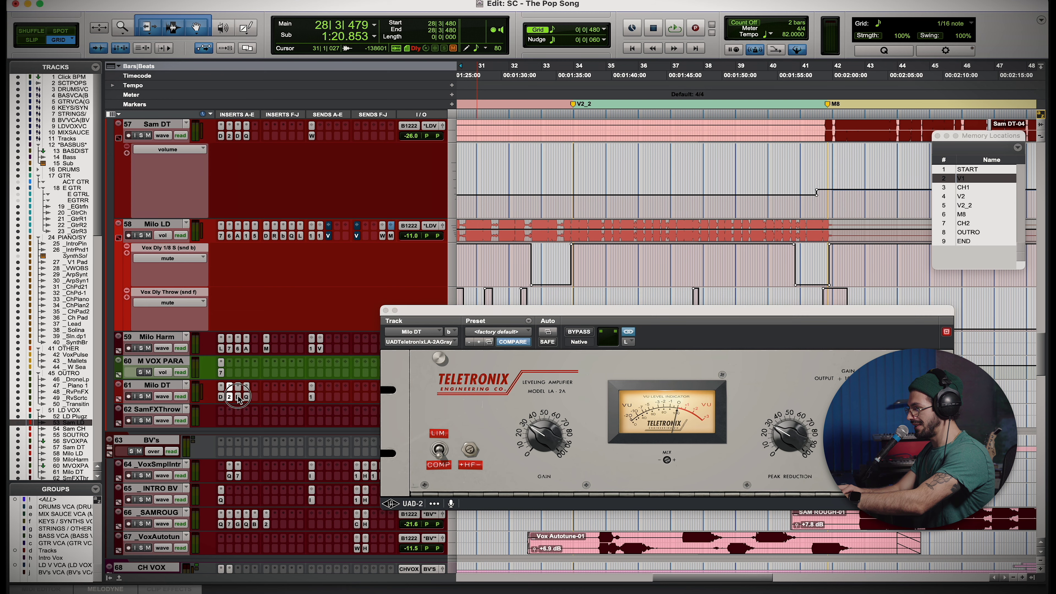
pyautogui.click(247, 397)
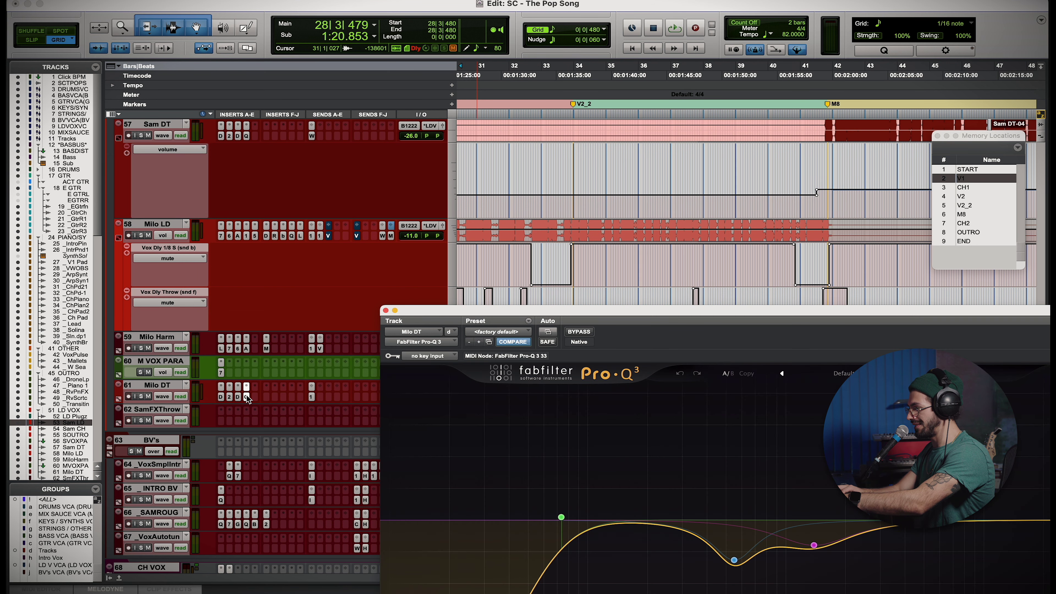
pyautogui.moveTo(506, 308)
pyautogui.mouseDown()
pyautogui.moveTo(419, 124)
pyautogui.moveTo(410, 125)
pyautogui.mouseUp()
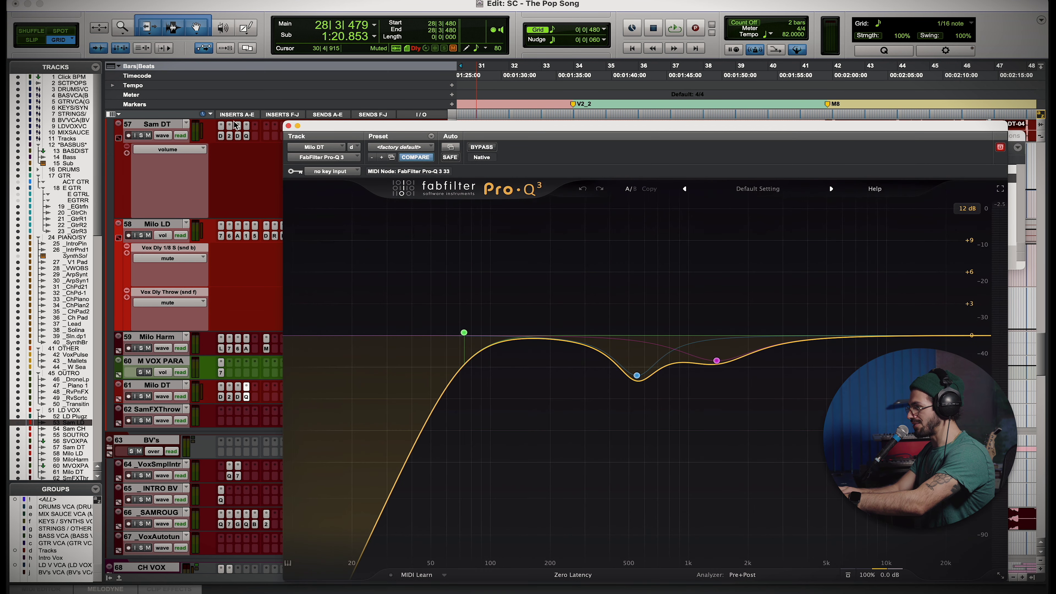
pyautogui.click(288, 125)
# Play the soloed BV's folder from bar 34, reviewing the V2_2 backing vocal clips, and stop playback.
pyautogui.scroll(-5, 291, 250)
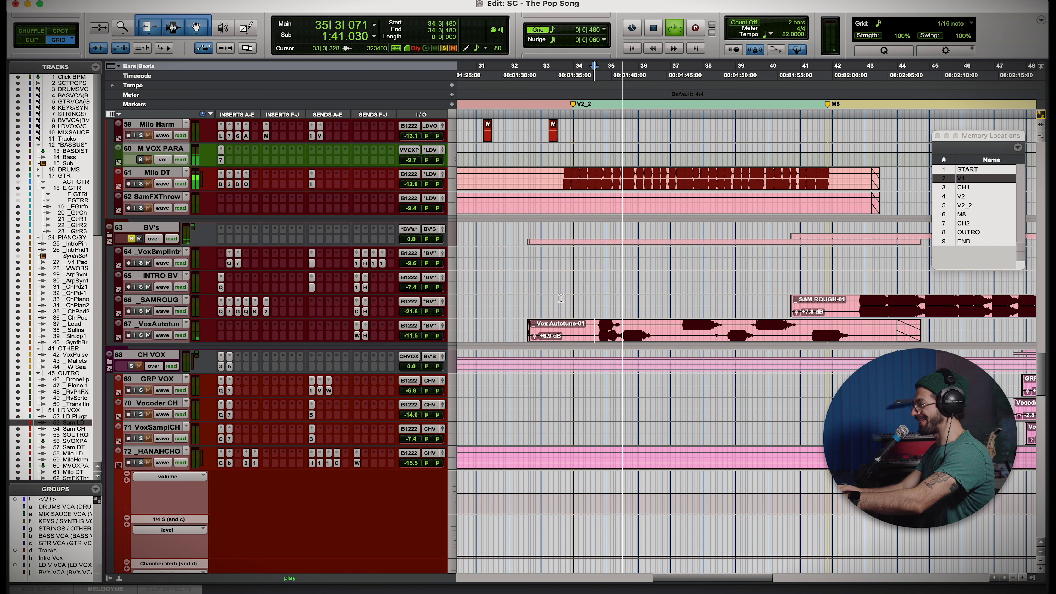
pyautogui.scroll(-5, 711, 354)
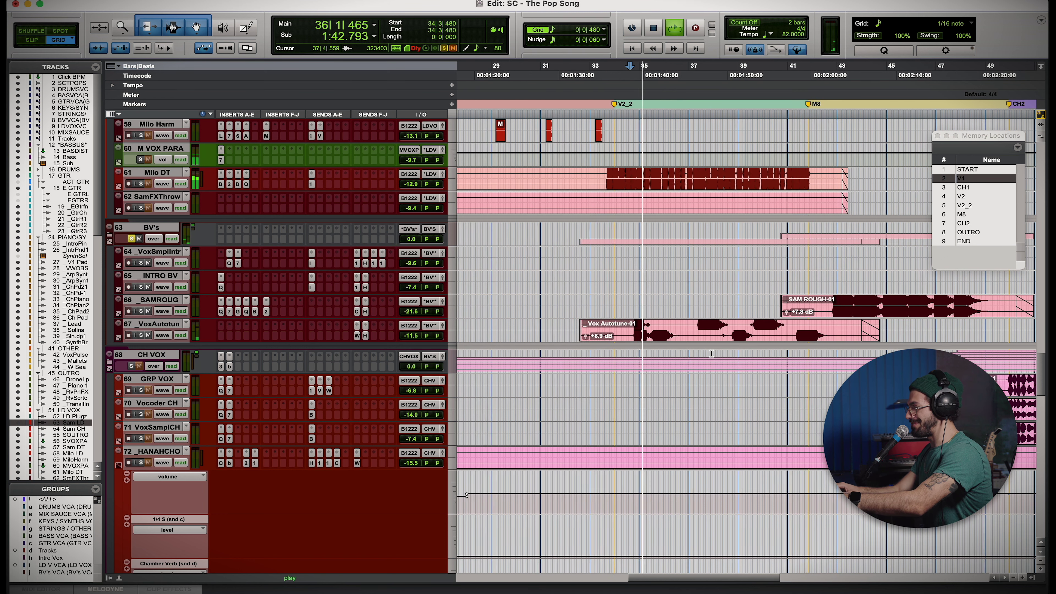
pyautogui.hscroll(3, 712, 354)
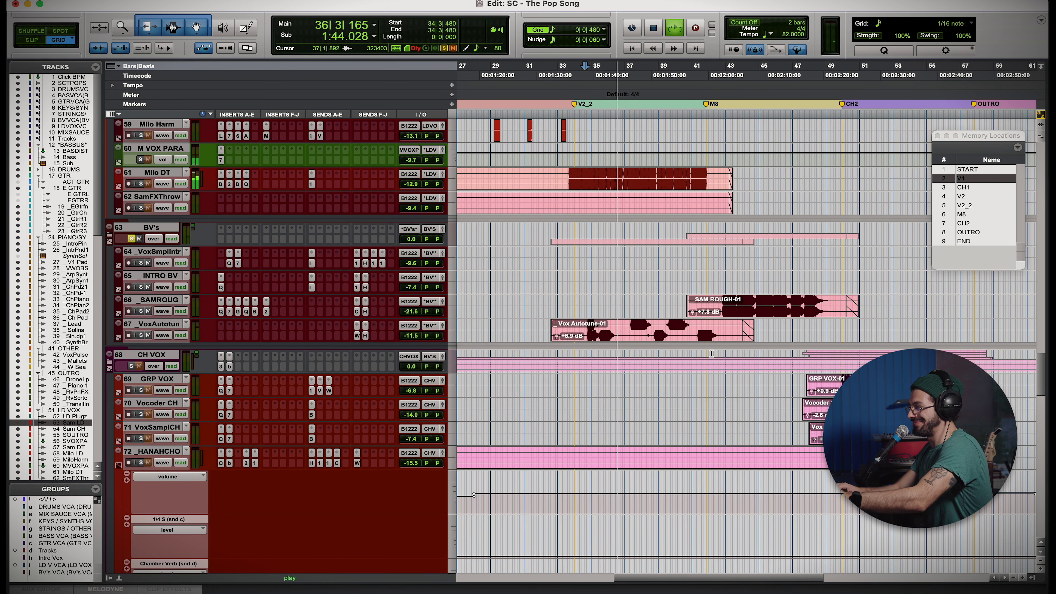
pyautogui.press('space')
# Play backing vocal track 66 from bar 42, examining its Pro-Q 3 and 1176AE and comparing Gain Reduction bypassed and active.
pyautogui.click(717, 306)
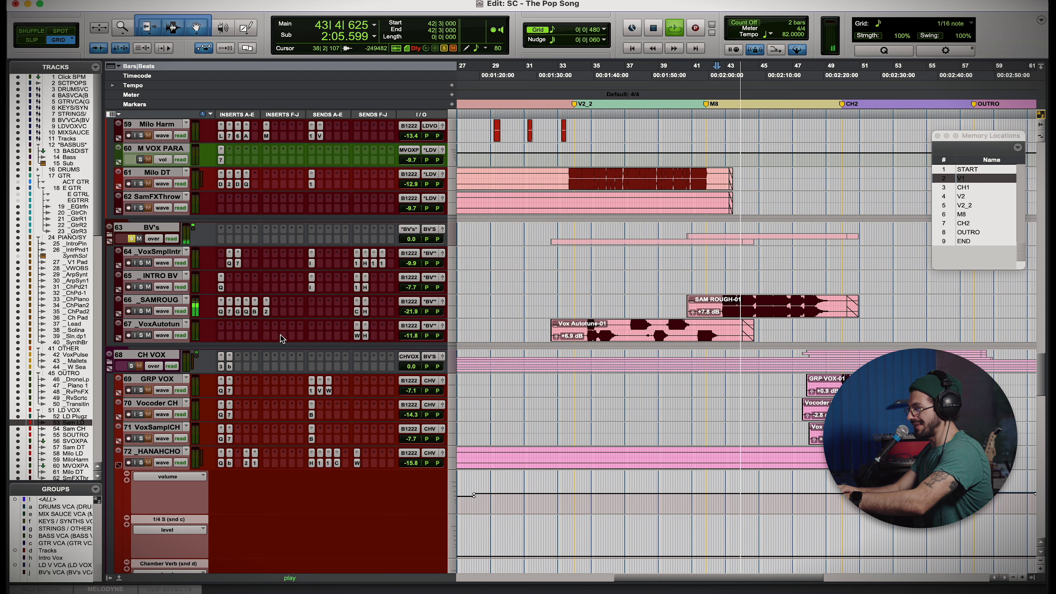
pyautogui.click(221, 312)
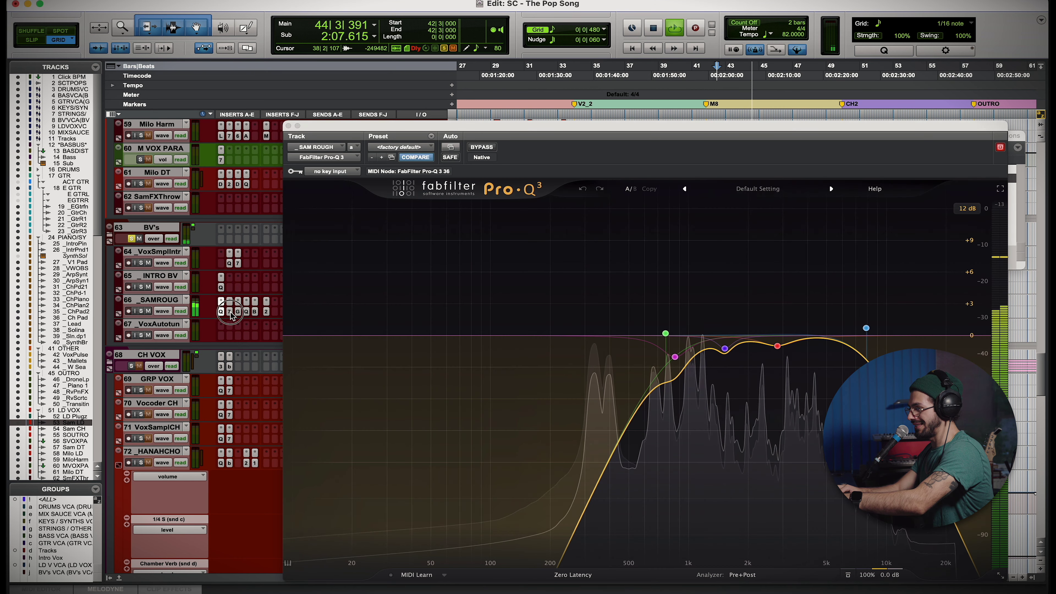
pyautogui.click(230, 312)
pyautogui.click(239, 311)
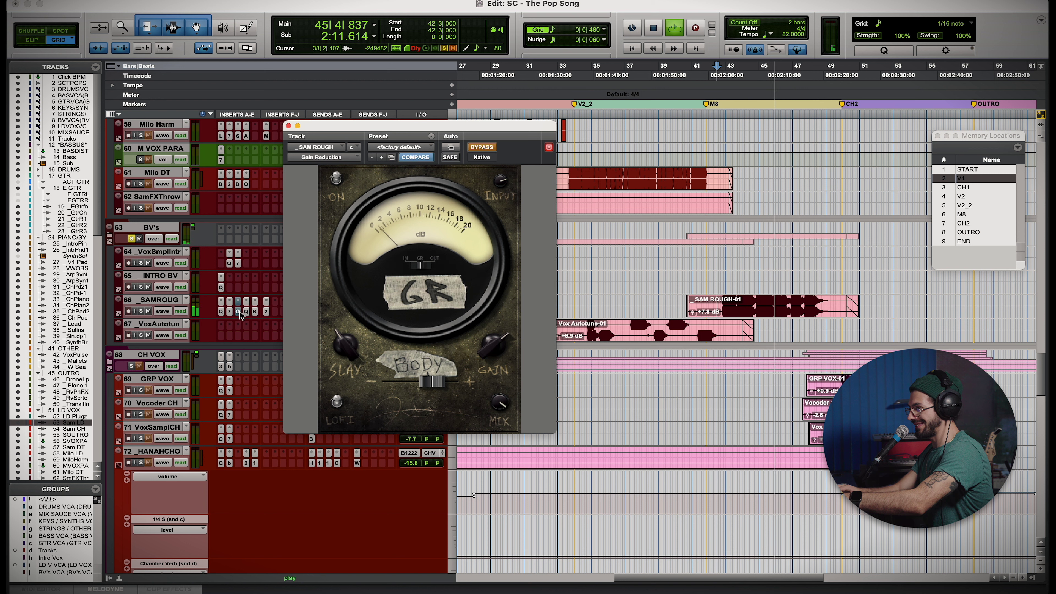
pyautogui.keyDown('super'); pyautogui.click(240, 312); pyautogui.keyUp('super')
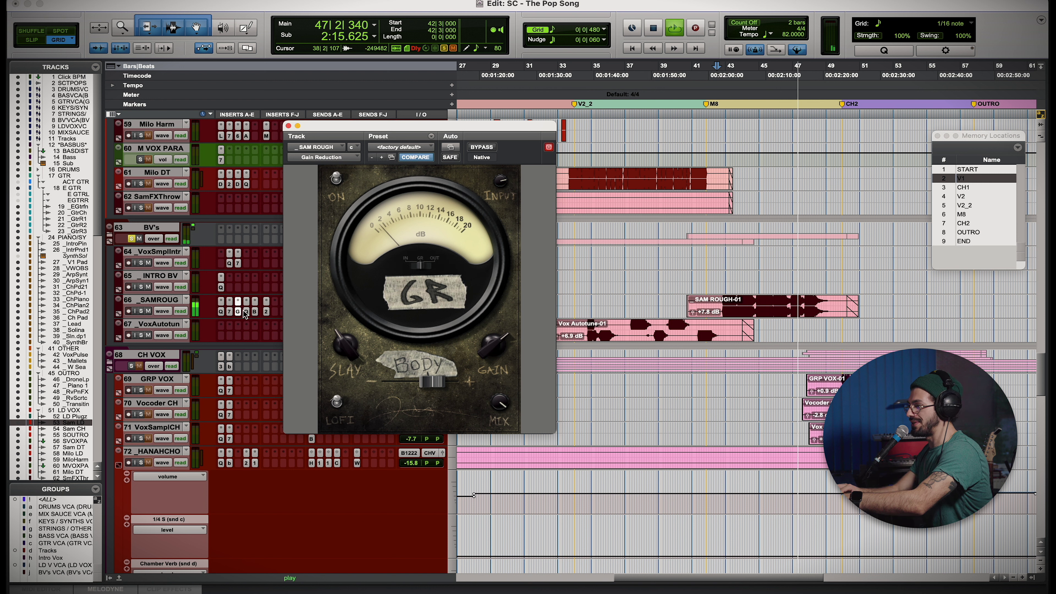
# Examine the second Pro-Q 3, Brauer Motion and Trackspacer 2.5 on backing vocal track 66 and close them.
pyautogui.click(246, 311)
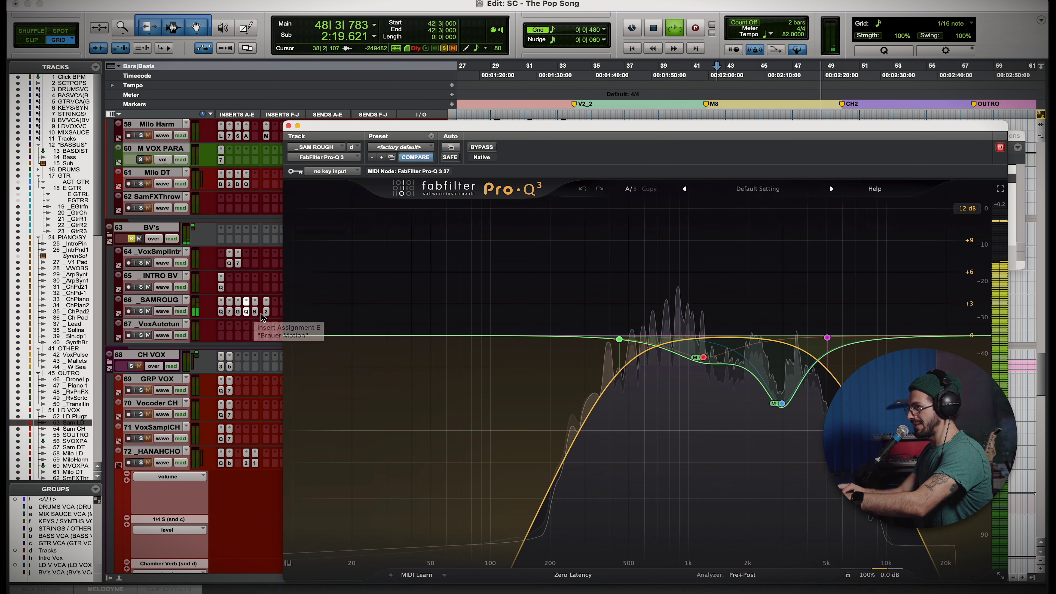
pyautogui.click(255, 312)
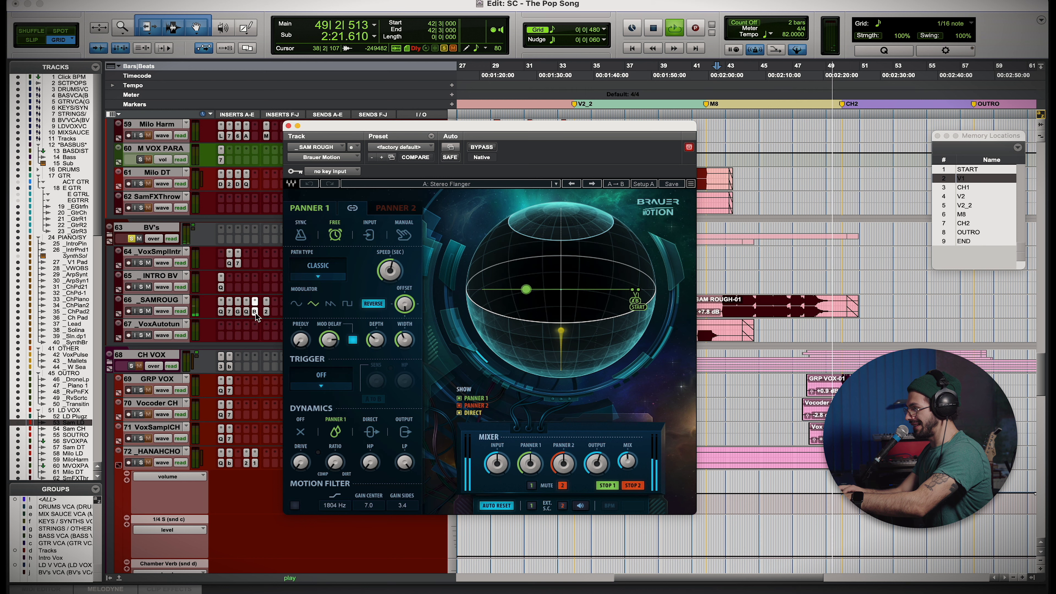
pyautogui.click(255, 312)
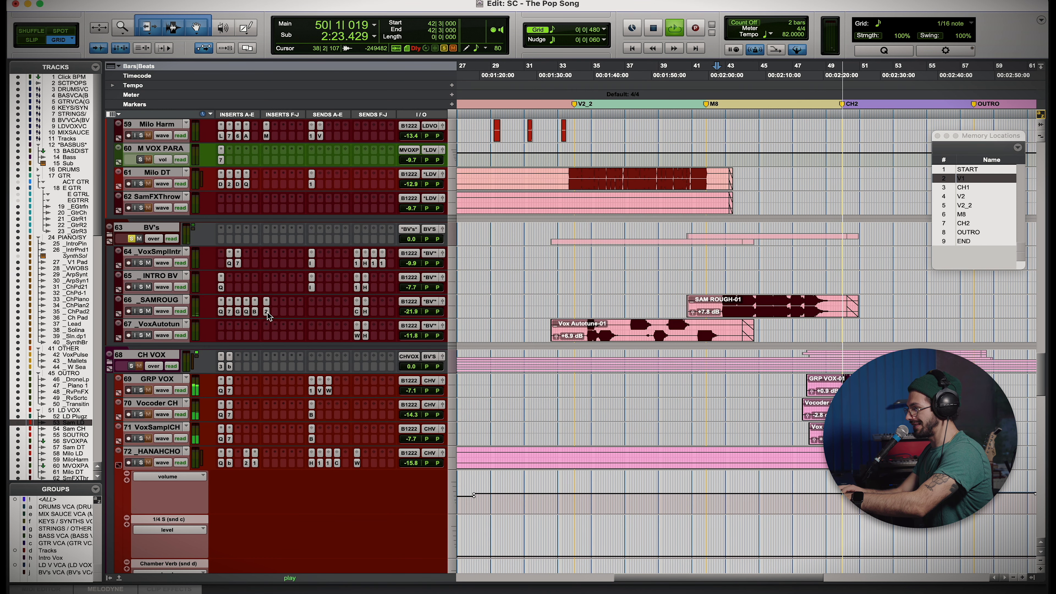
pyautogui.click(266, 311)
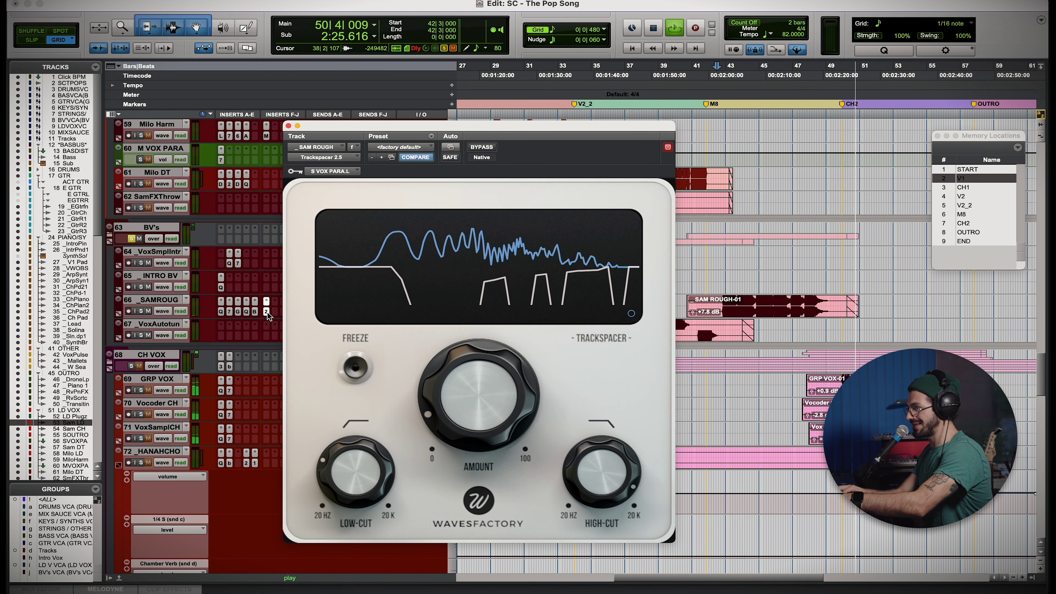
pyautogui.click(266, 311)
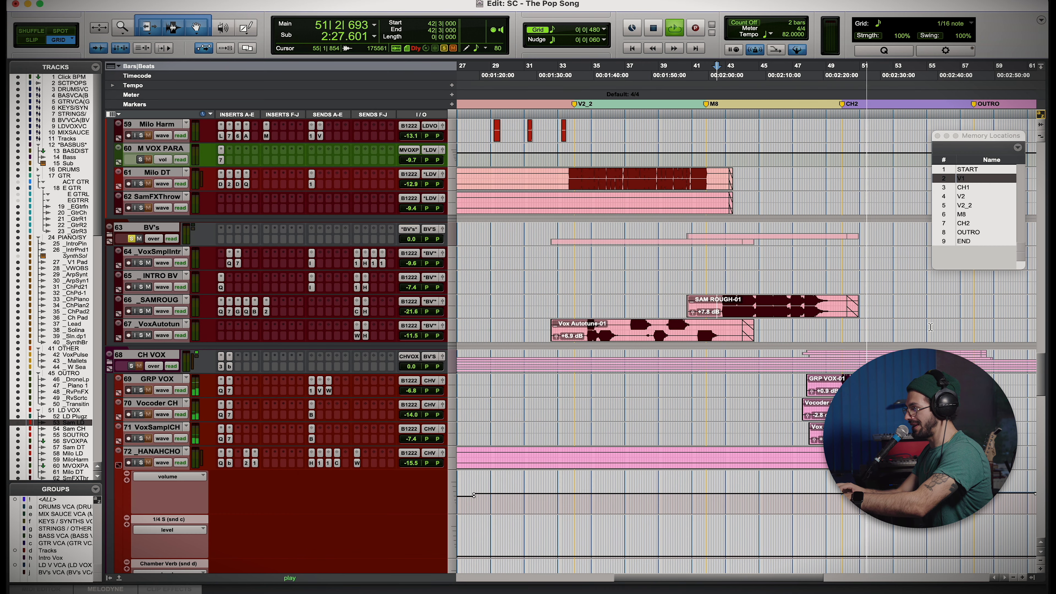
# Stop the backing vocals and play the soloed CH VOX folder from bar 49.
pyautogui.hscroll(5, 930, 327)
pyautogui.scroll(3, 930, 327)
pyautogui.scroll(-5, 930, 327)
pyautogui.press('space')
pyautogui.press('space')
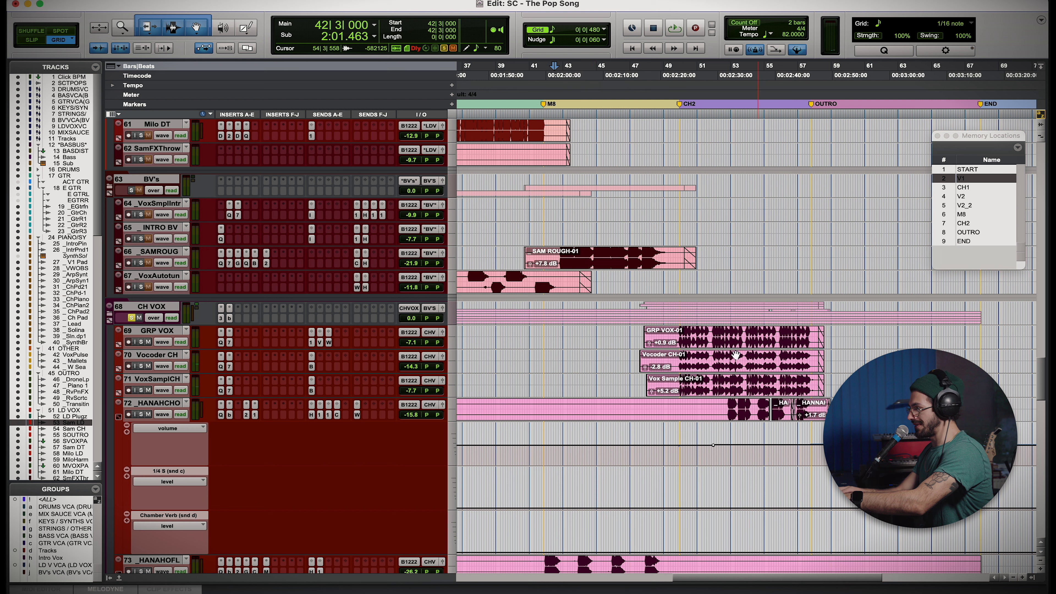
pyautogui.hscroll(2, 673, 311)
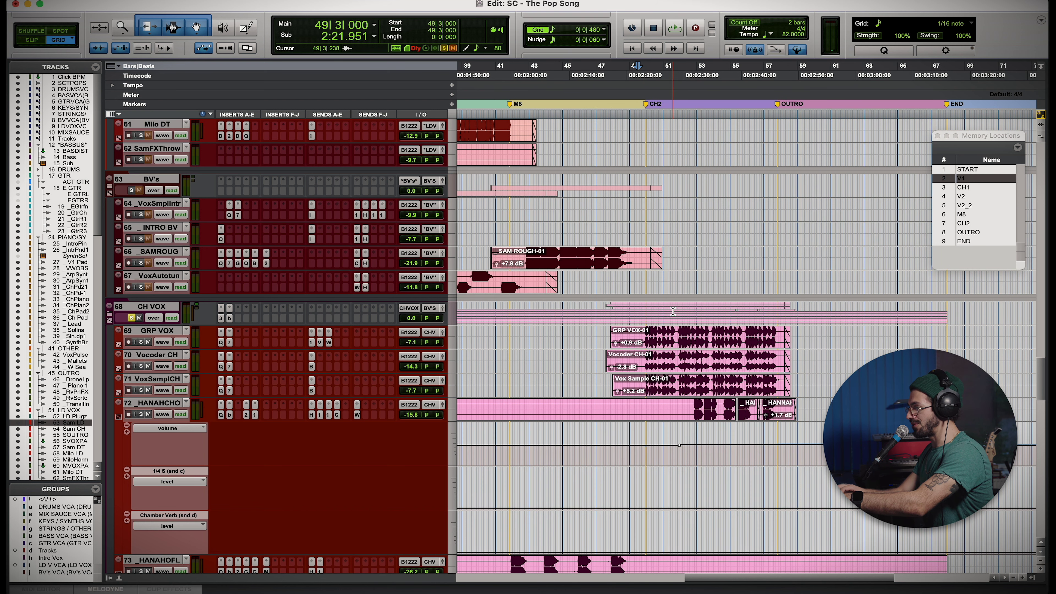
pyautogui.scroll(-3, 673, 311)
pyautogui.hscroll(1, 673, 311)
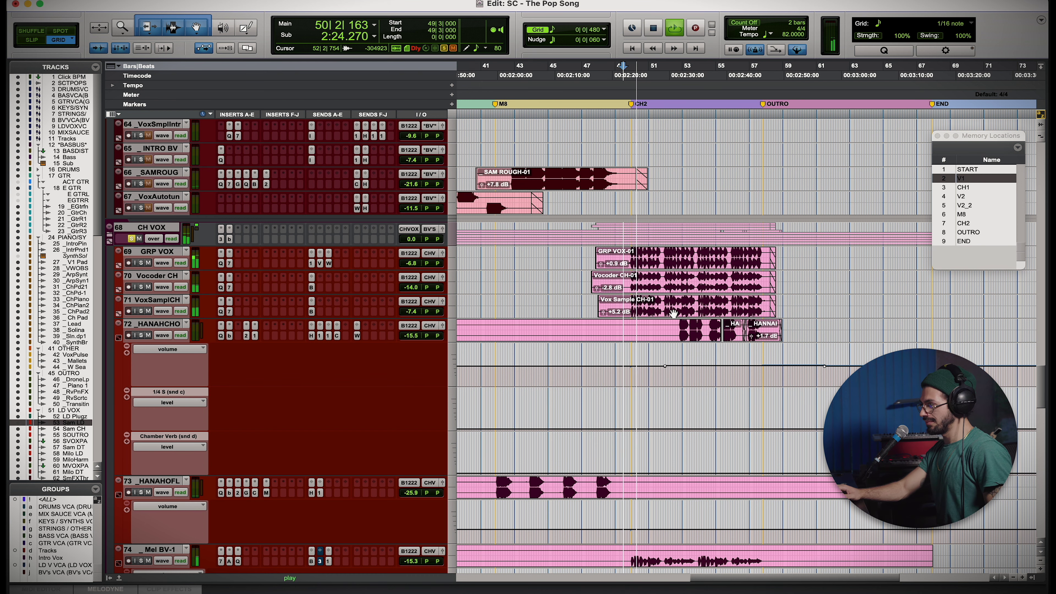
# Review the layered chorus vocal clips on tracks 69 to 74 through CH2 during playback, and stop it.
pyautogui.scroll(5, 673, 311)
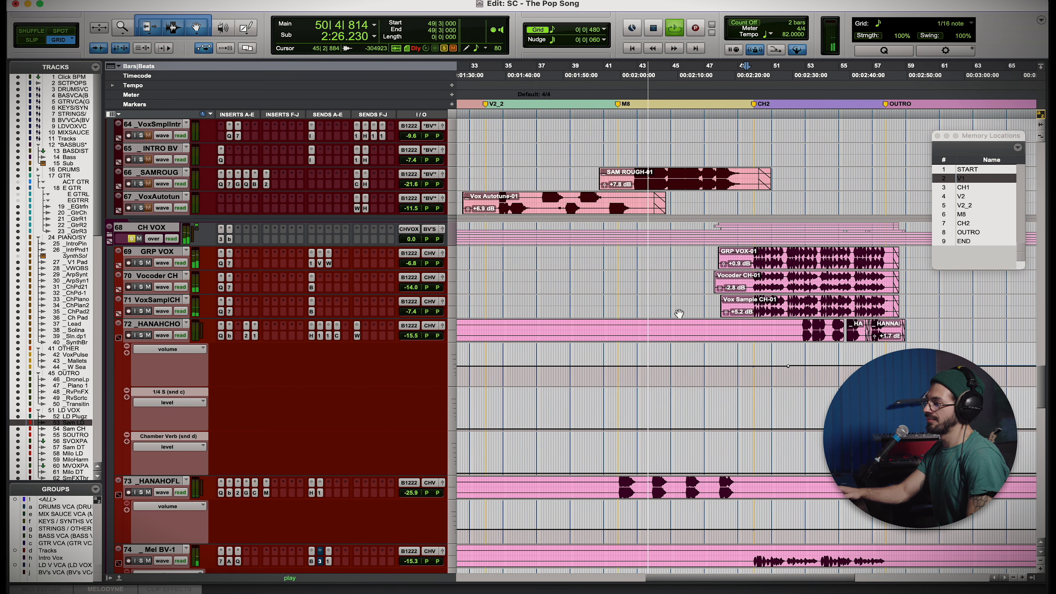
pyautogui.hscroll(5, 683, 282)
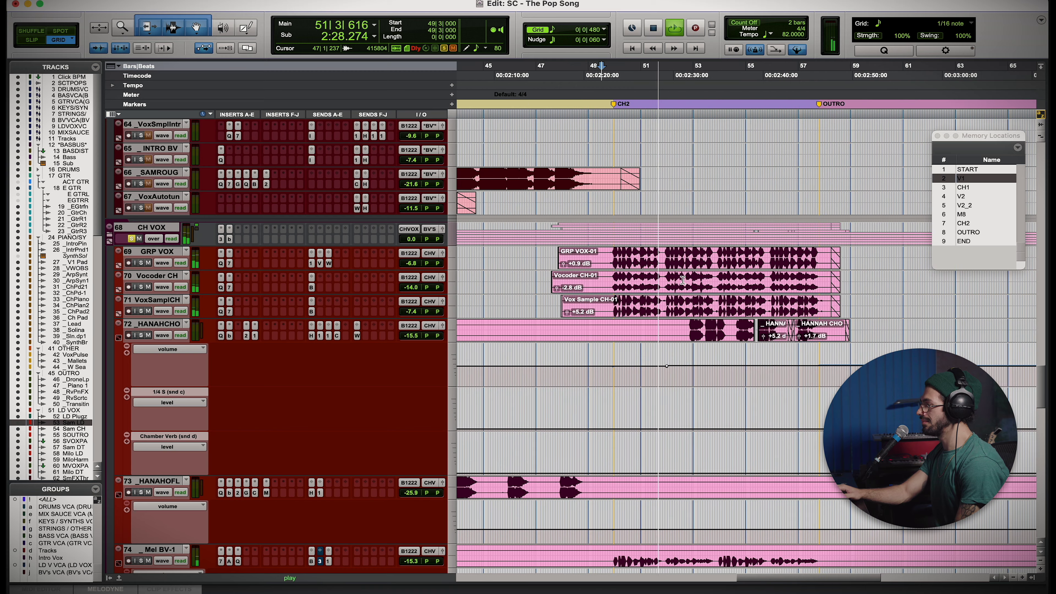
pyautogui.hscroll(1, 682, 281)
pyautogui.scroll(-2, 682, 280)
pyautogui.hscroll(2, 682, 280)
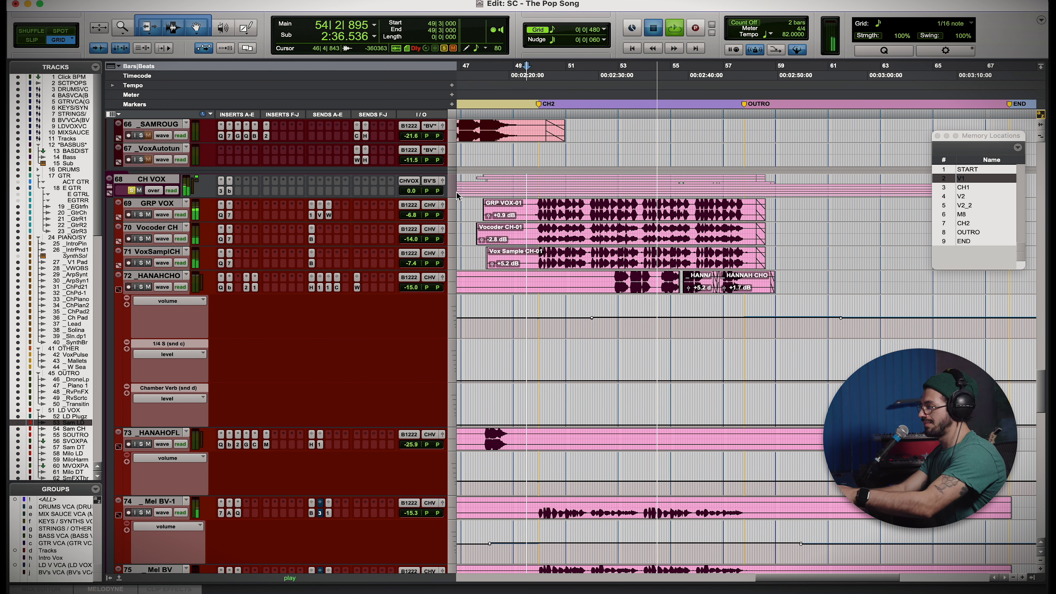
pyautogui.press('space')
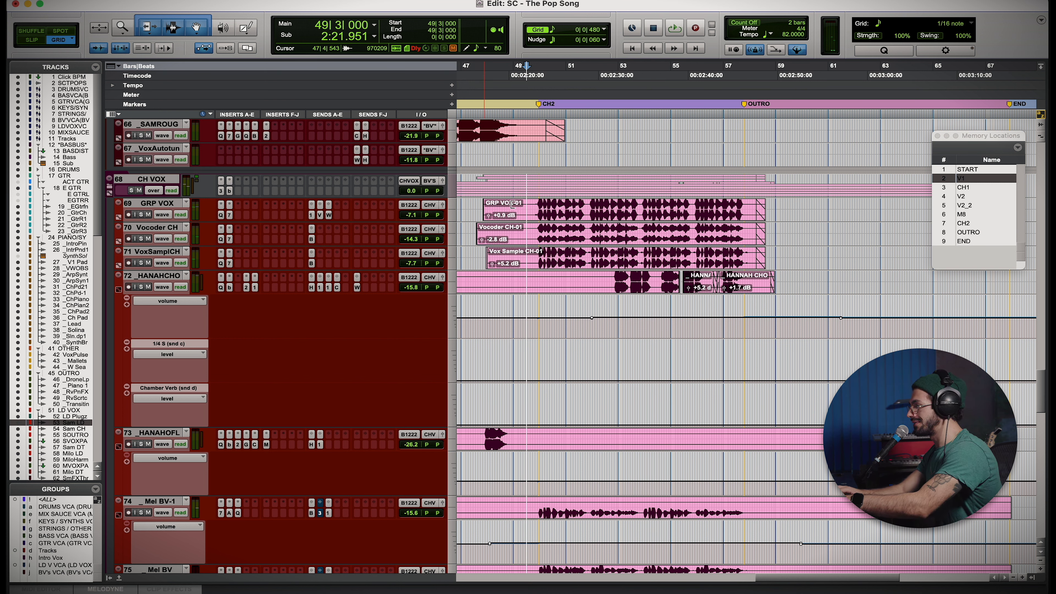